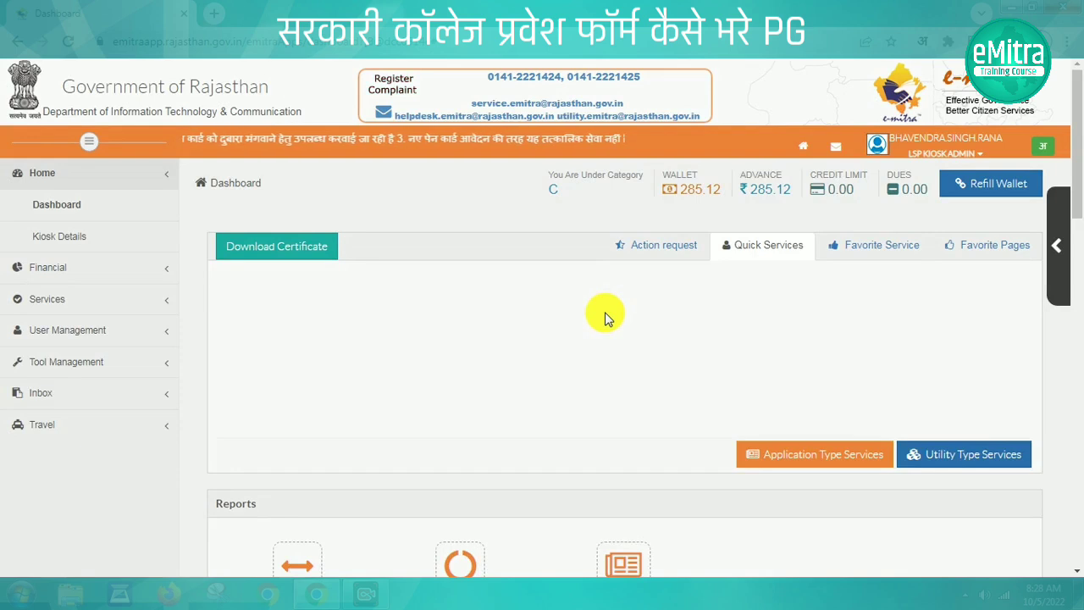
Search 'DCE' under Utility Type Services, pick DCE Online Admission Form Filling and accept the portal redirect
left_click(947, 455)
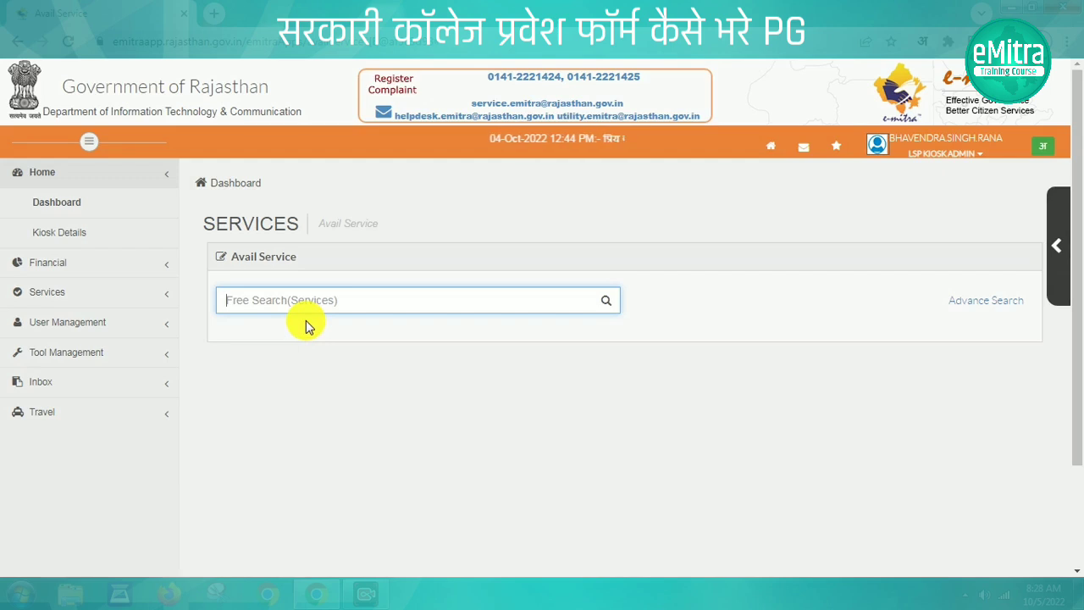
left_click(291, 305)
type("DCE")
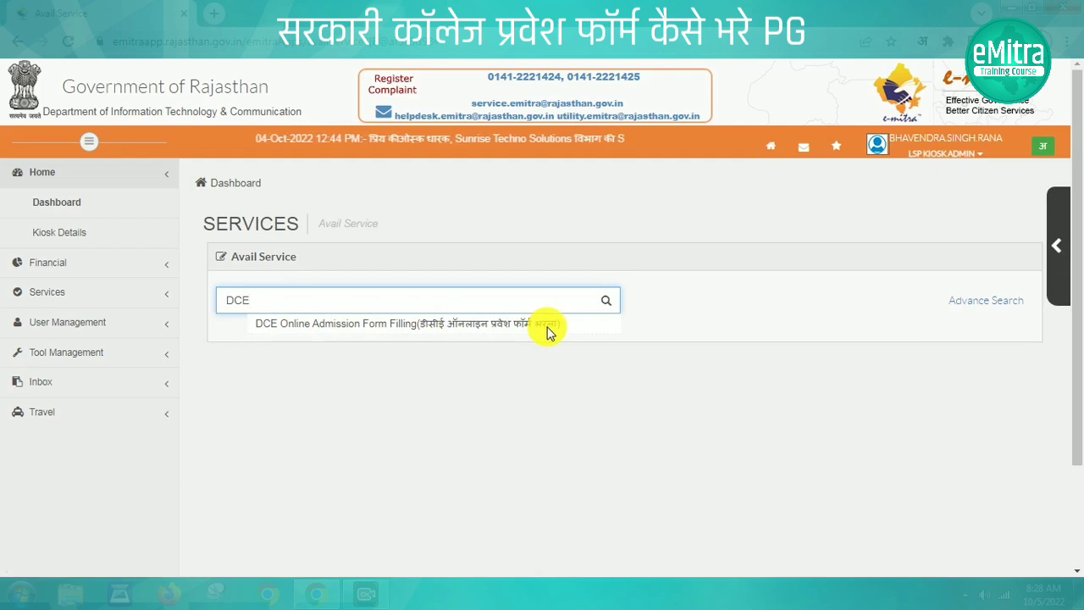
left_click(500, 329)
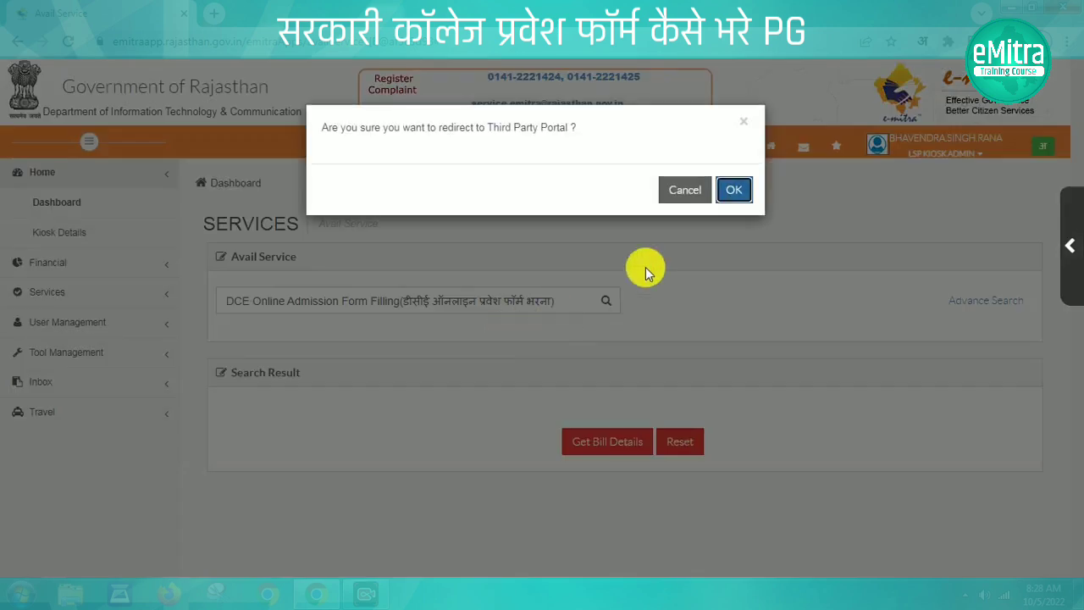
left_click(732, 188)
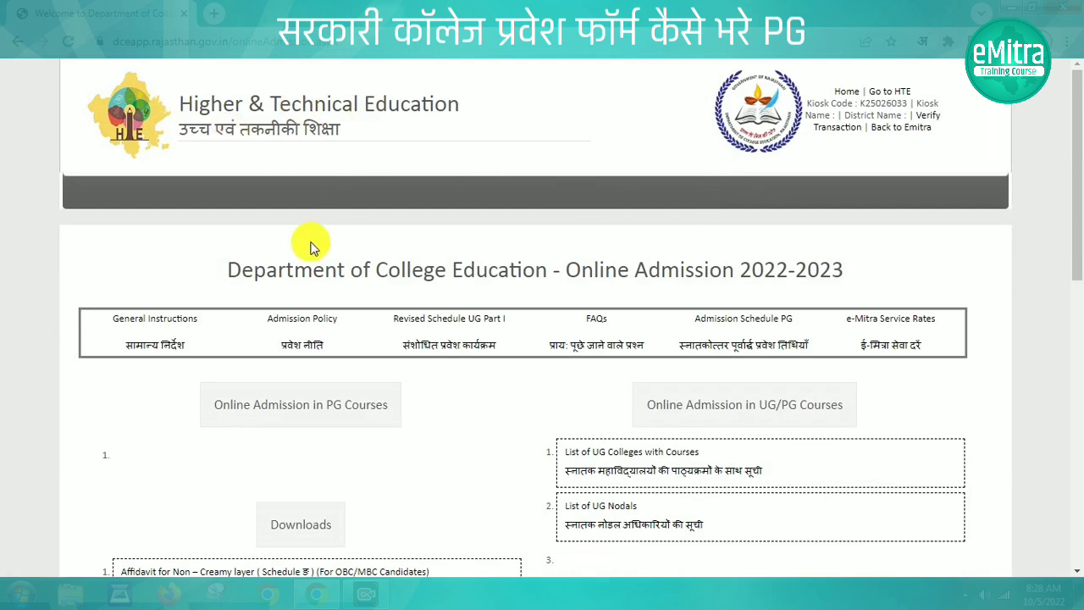
Point out the portal and PG Courses section headings, then open the PG 'Click here for Application form' link
left_click_drag(229, 272, 854, 273)
left_click(864, 269)
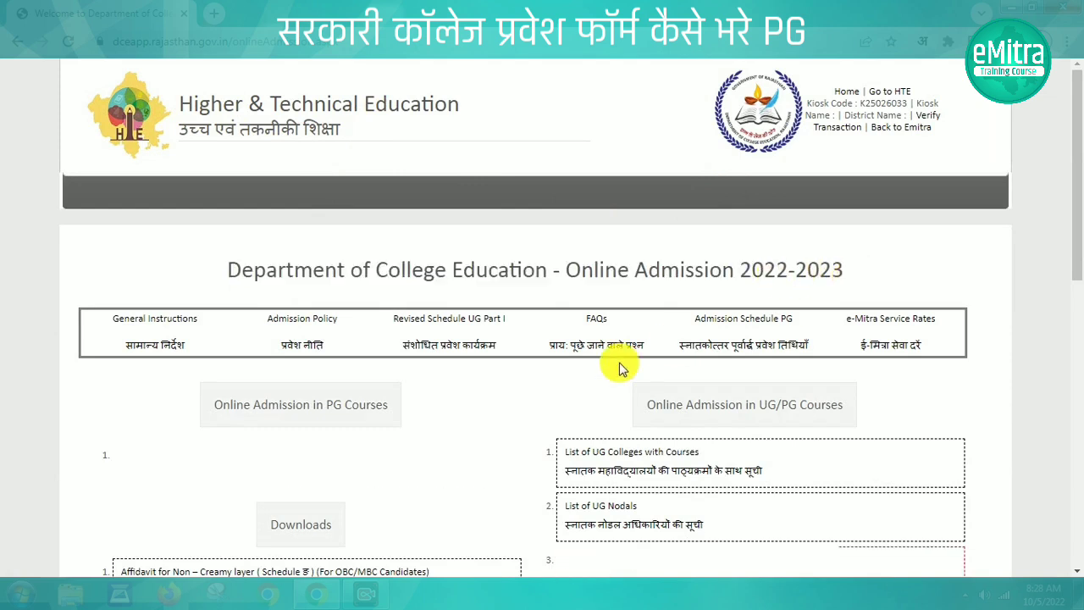
left_click_drag(645, 410, 847, 411)
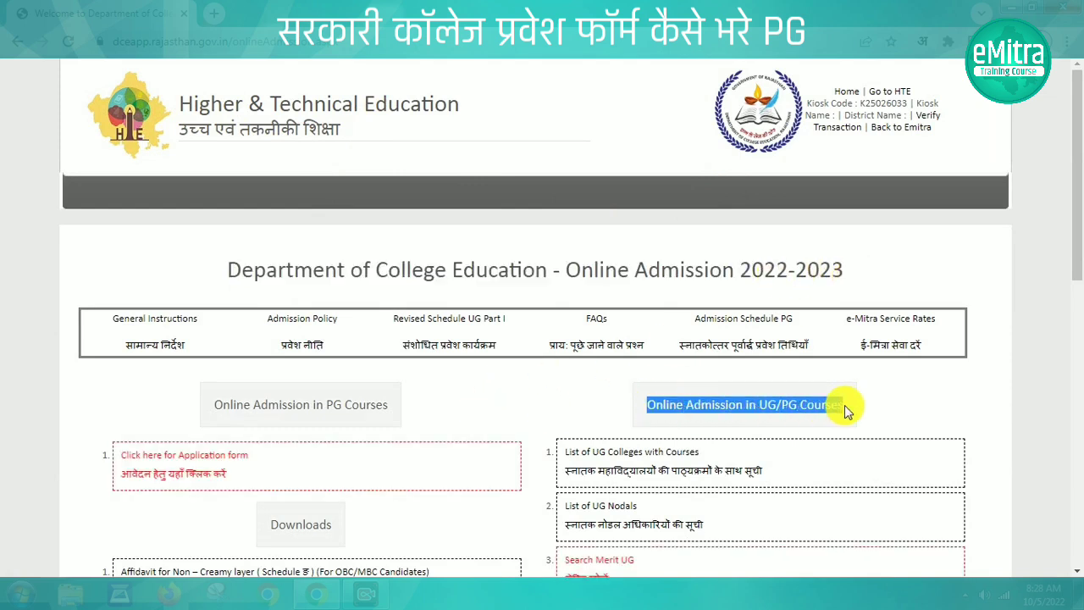
left_click(219, 407)
left_click_drag(218, 407, 396, 410)
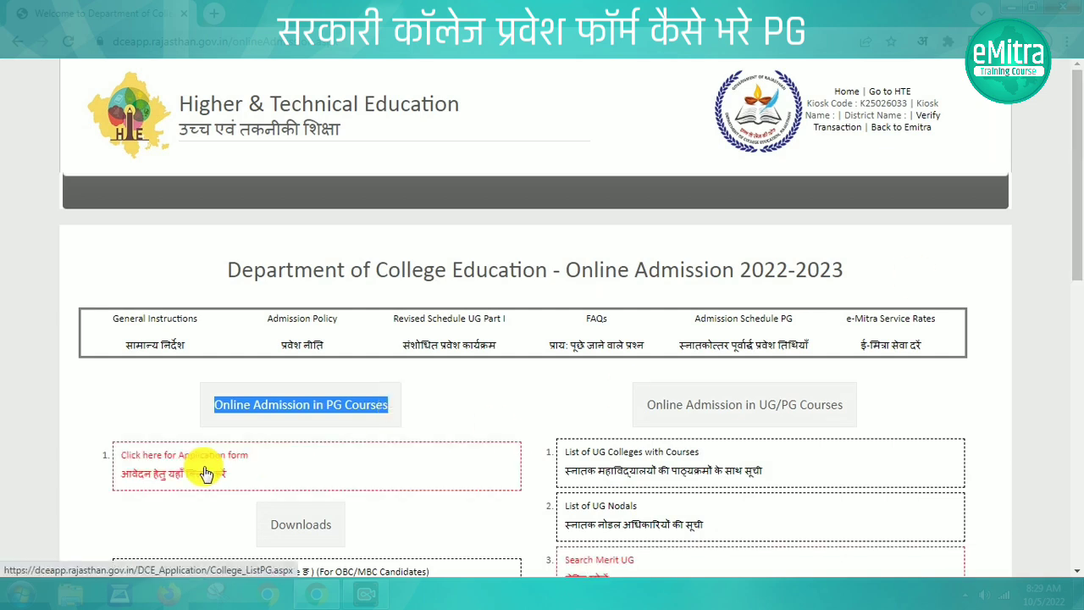
left_click(204, 470)
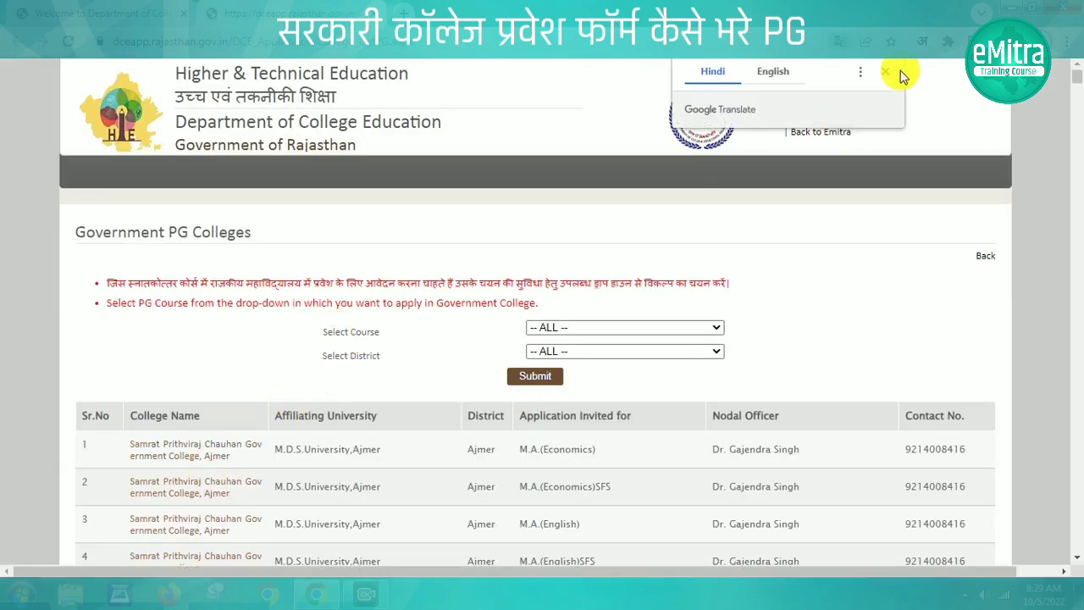
Filter the Government PG Colleges list by course M.A.(Geography) and district Sirohi, and submit
left_click(886, 72)
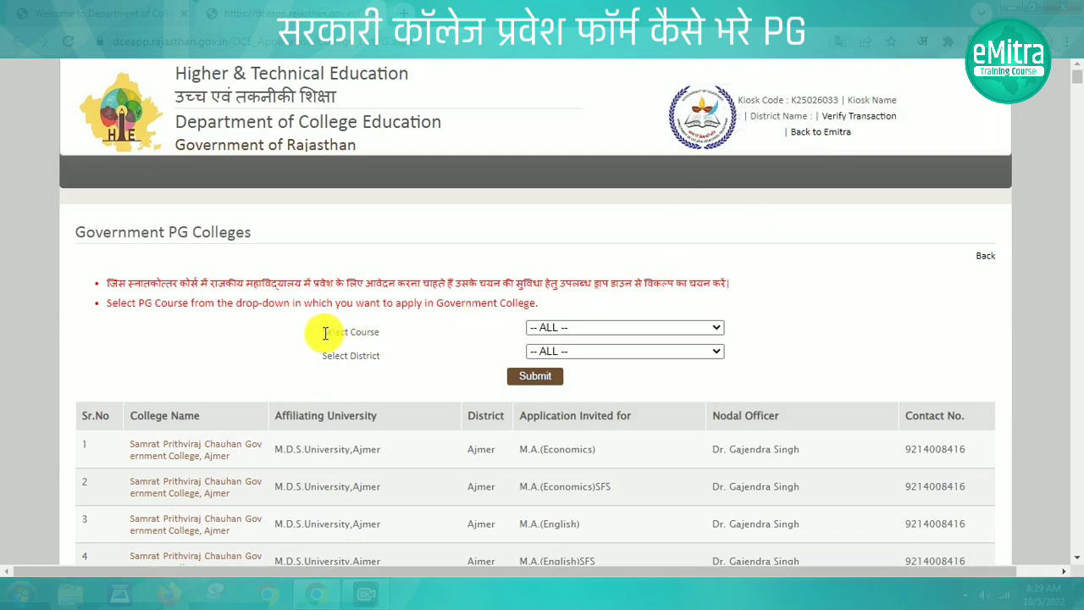
left_click_drag(324, 333, 392, 334)
left_click(629, 329)
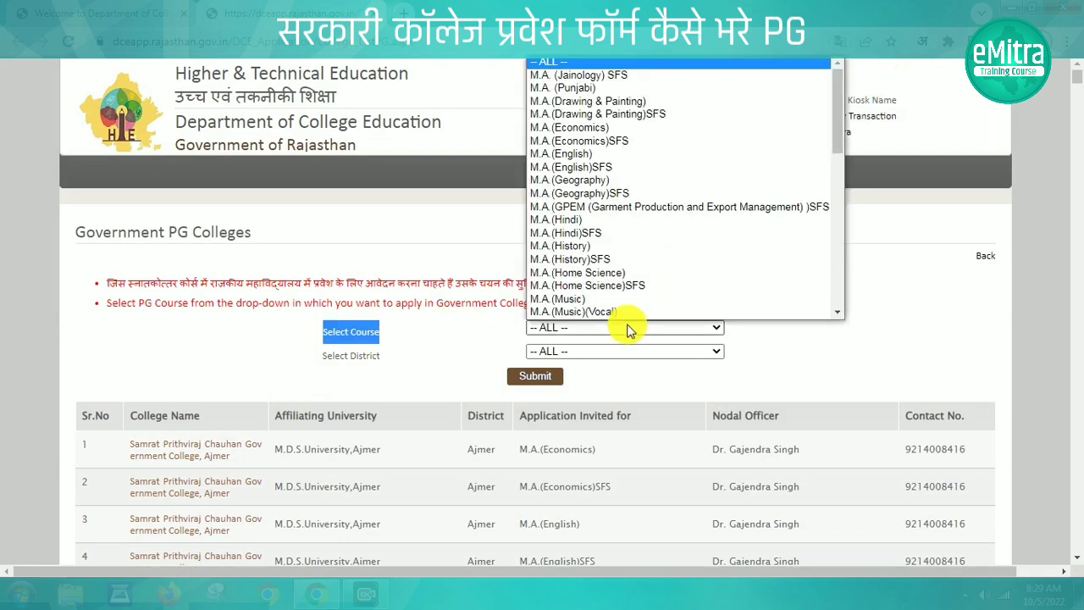
left_click(566, 181)
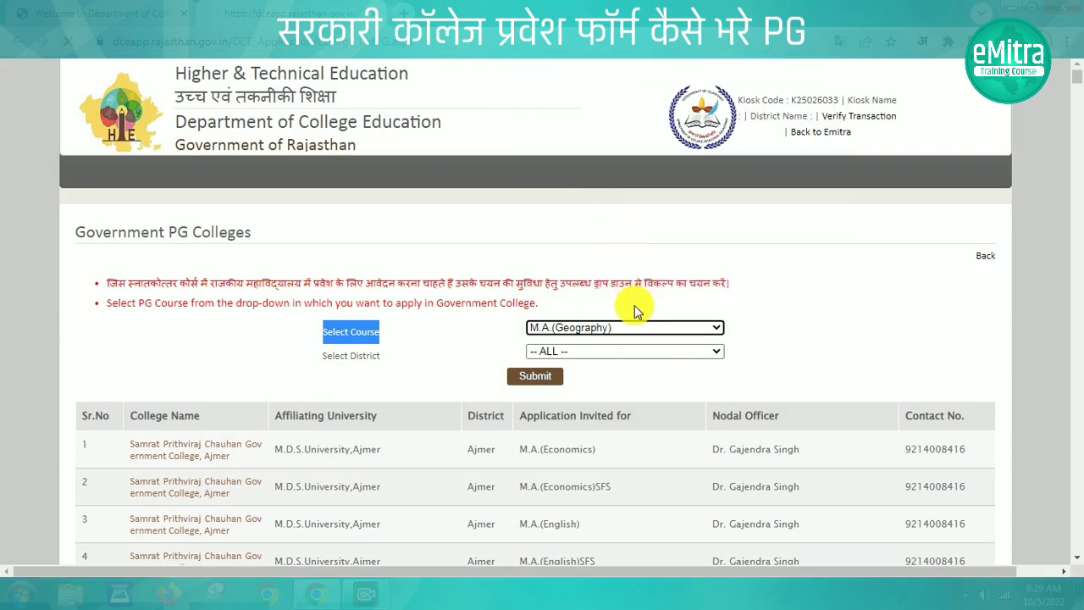
left_click(593, 352)
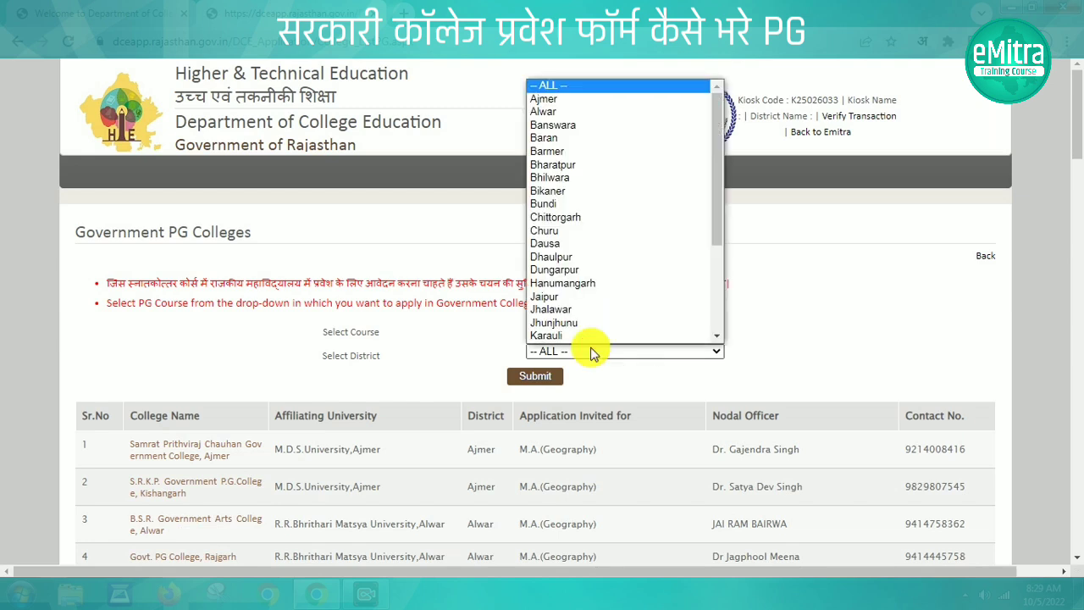
left_click_drag(717, 218, 716, 353)
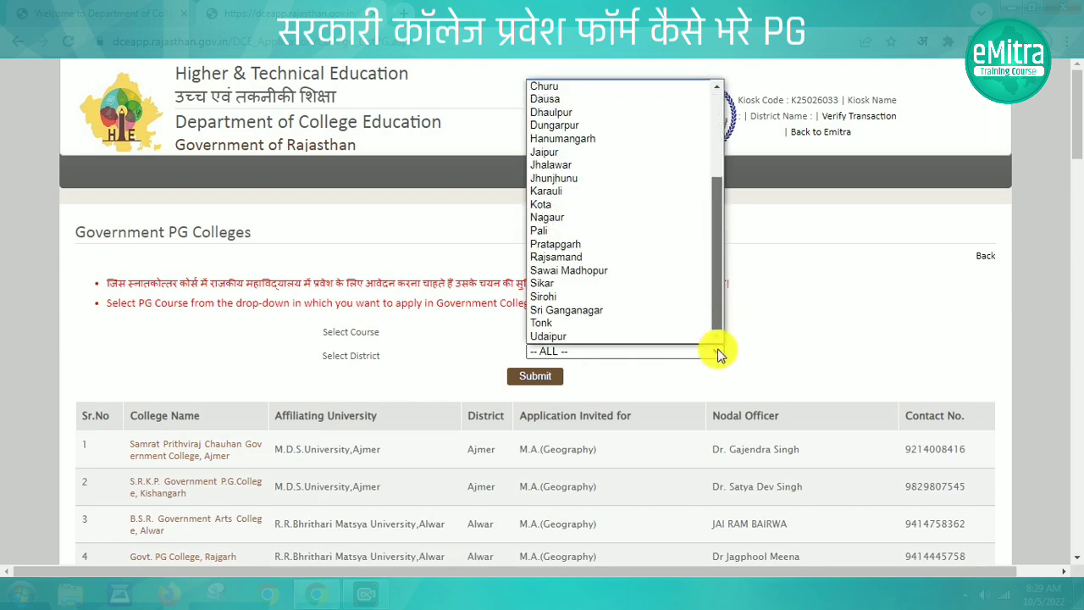
left_click(552, 298)
left_click(531, 379)
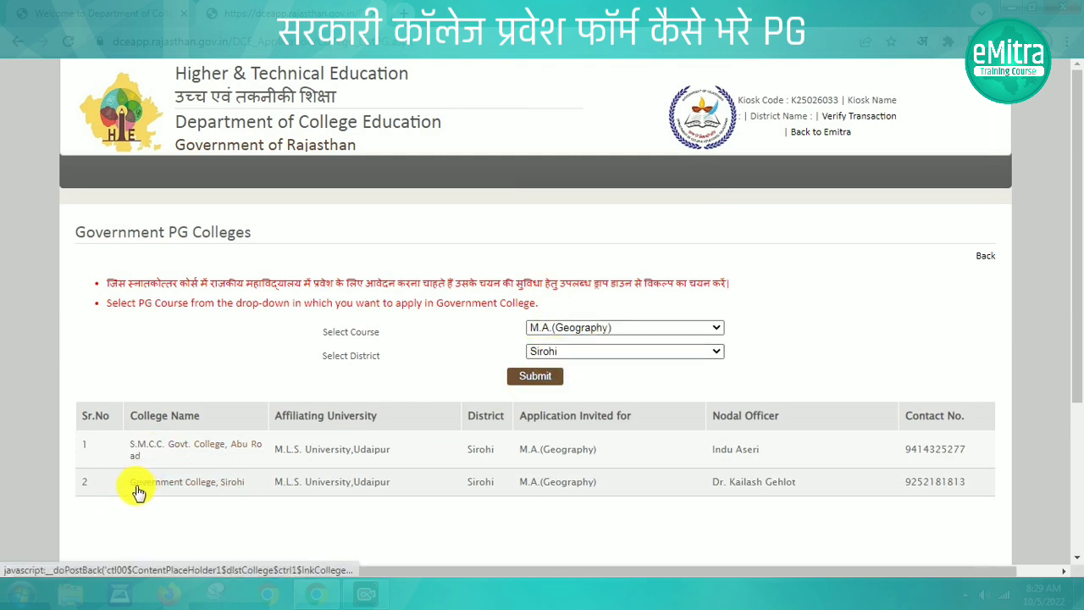
Open the Government College, Sirohi application and answer Yes to being a Rajasthan resident
left_click(225, 489)
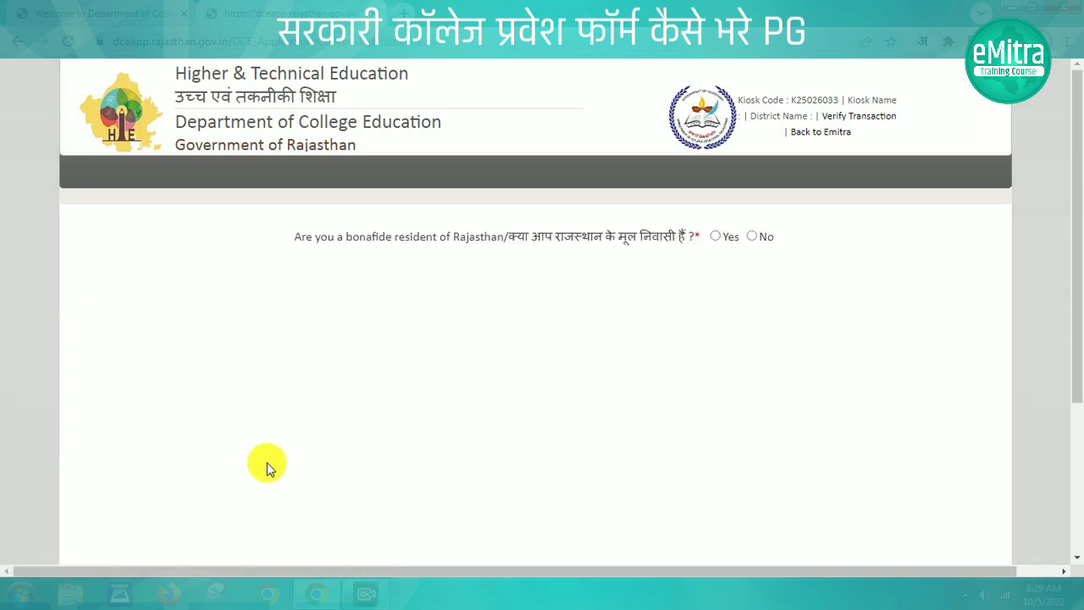
left_click_drag(508, 238, 708, 248)
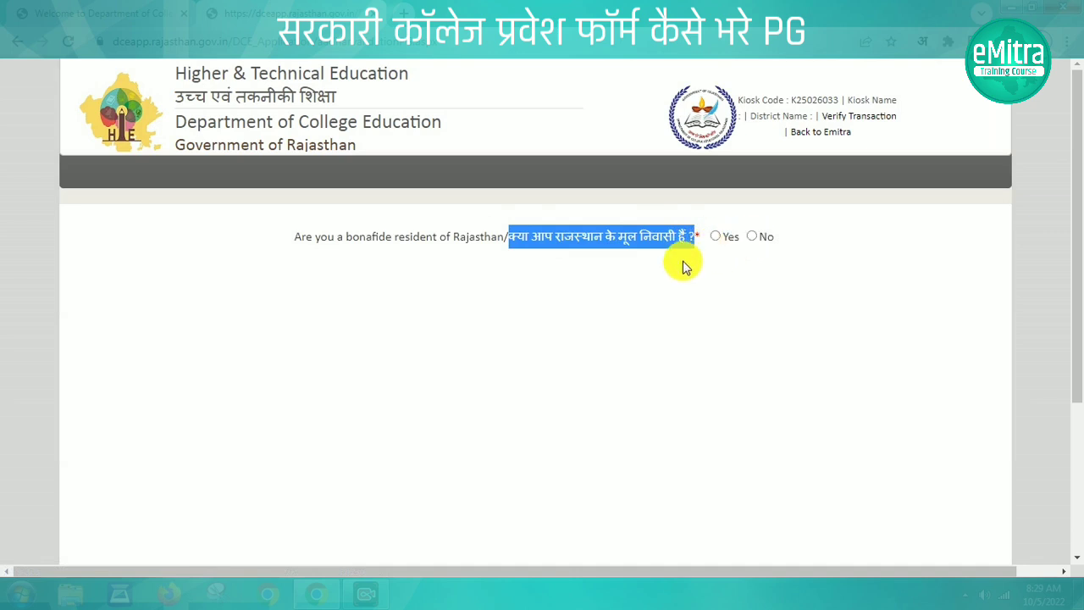
left_click(687, 268)
left_click(715, 237)
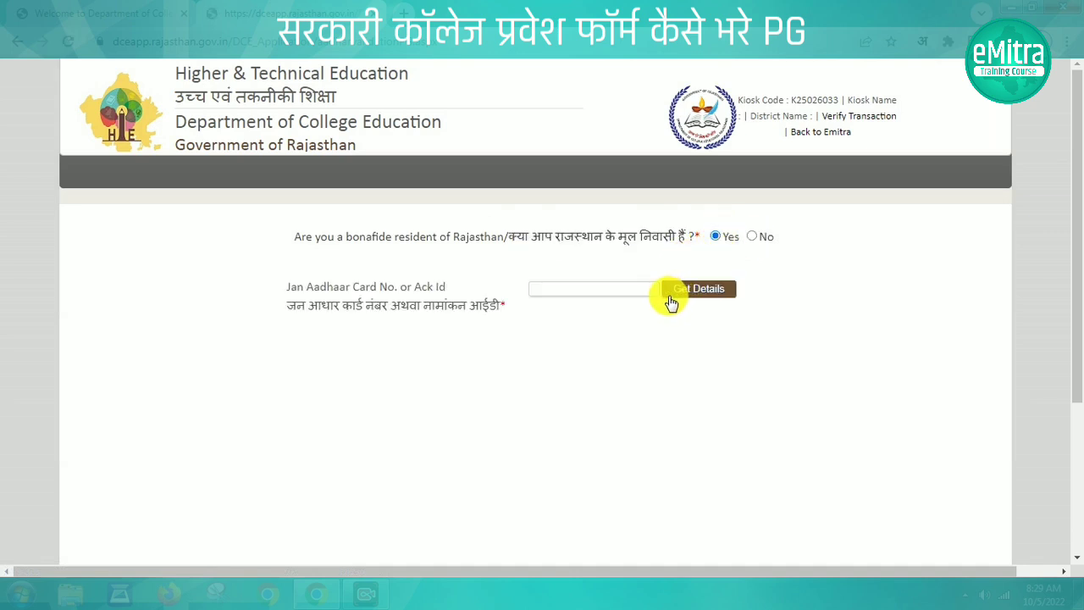
Paste the applicant's Jan Aadhaar number, fetch the member details and select the applicant
left_click(550, 293)
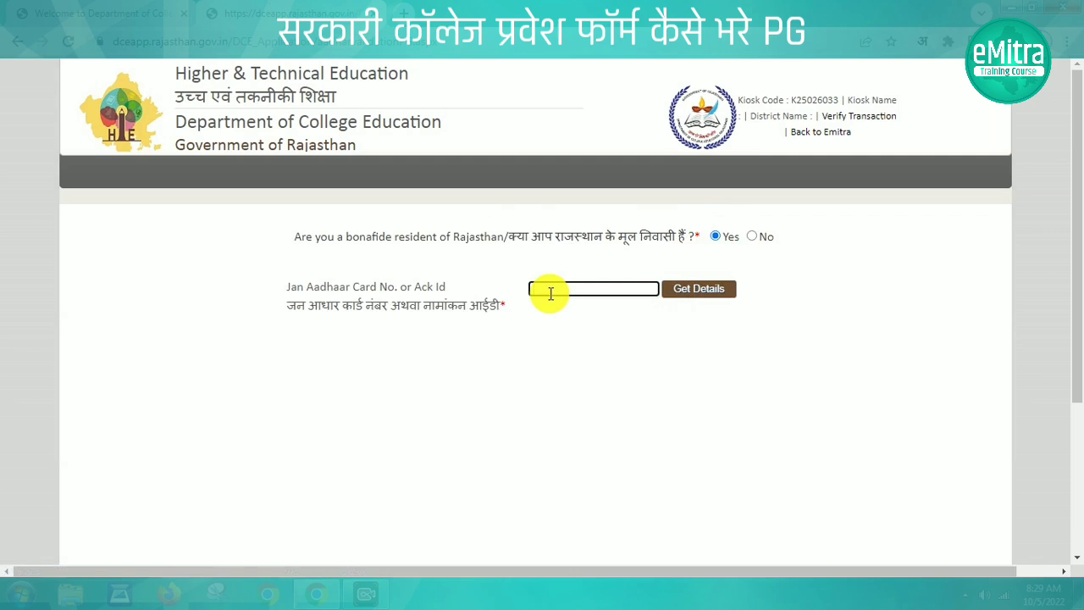
key("ctrl+v")
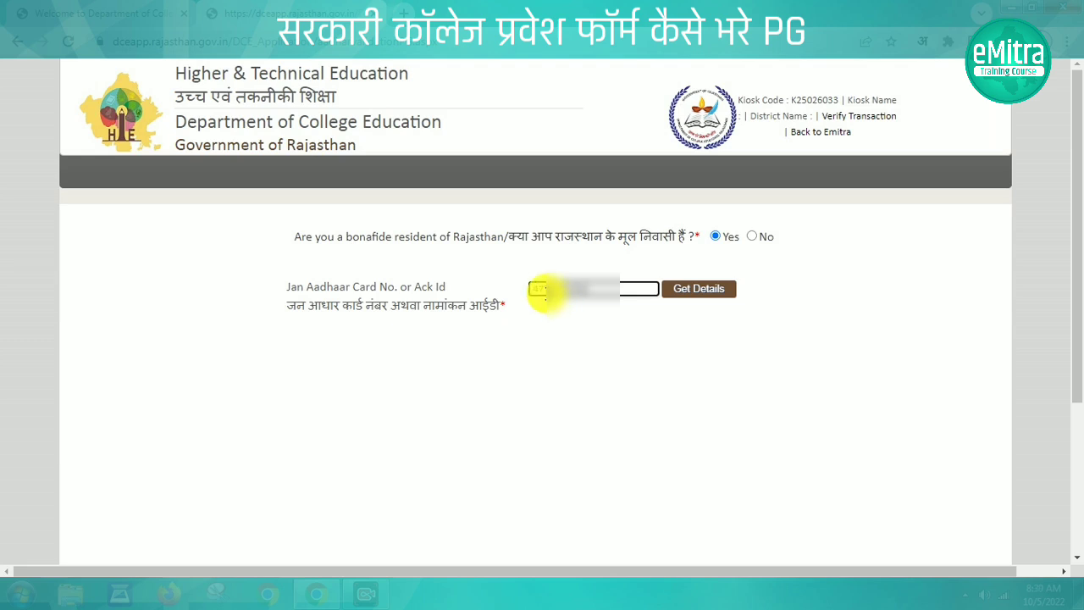
left_click(690, 291)
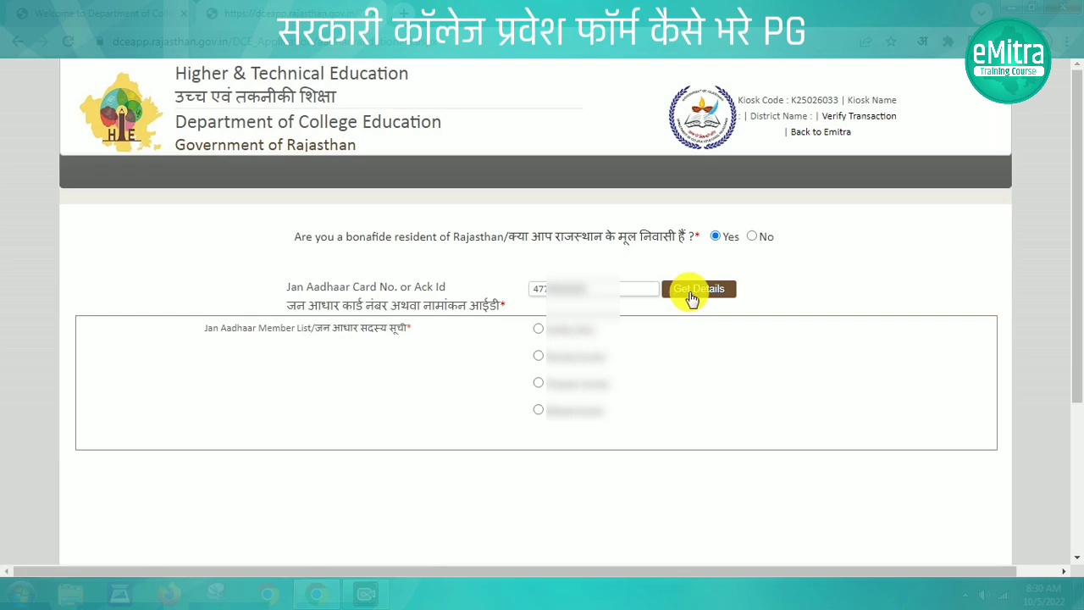
left_click(540, 357)
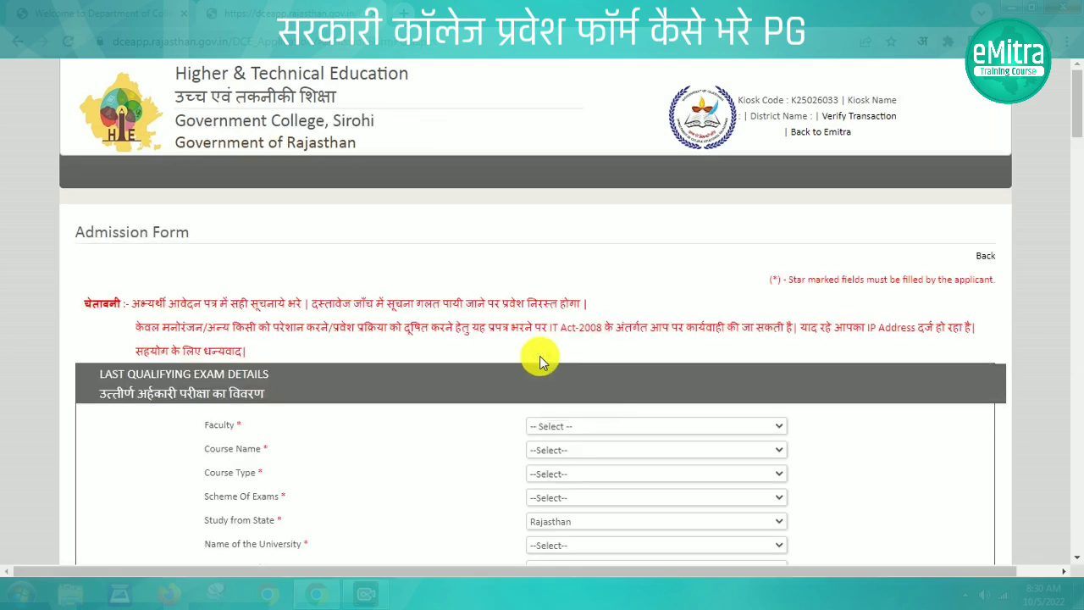
Set the last exam to faculty ARTS, Pass Course, Annual (3 Years) scheme
scroll(543, 360, "down", 2)
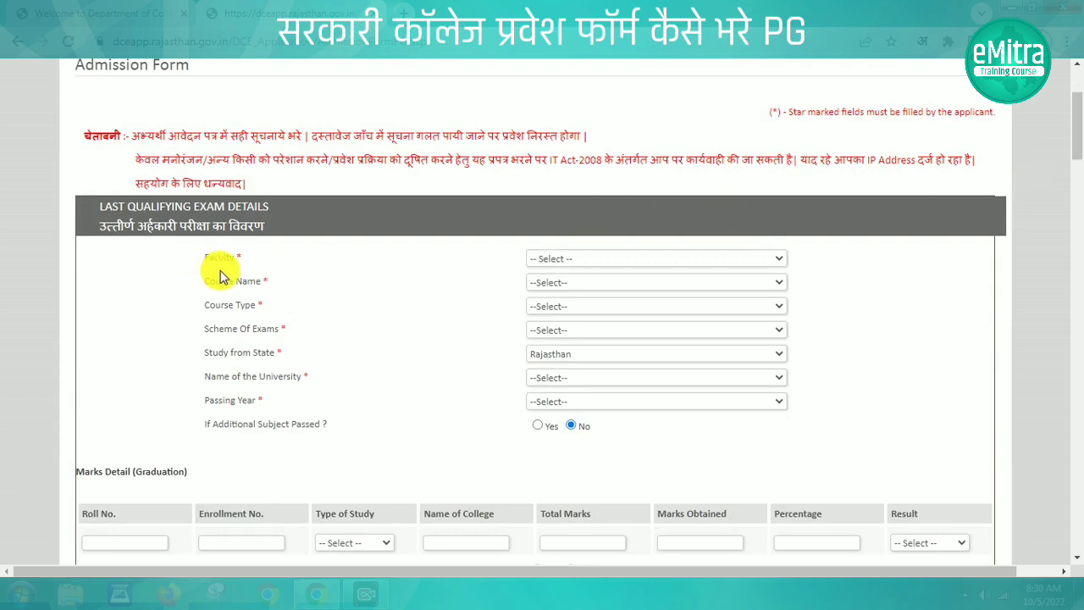
left_click(555, 257)
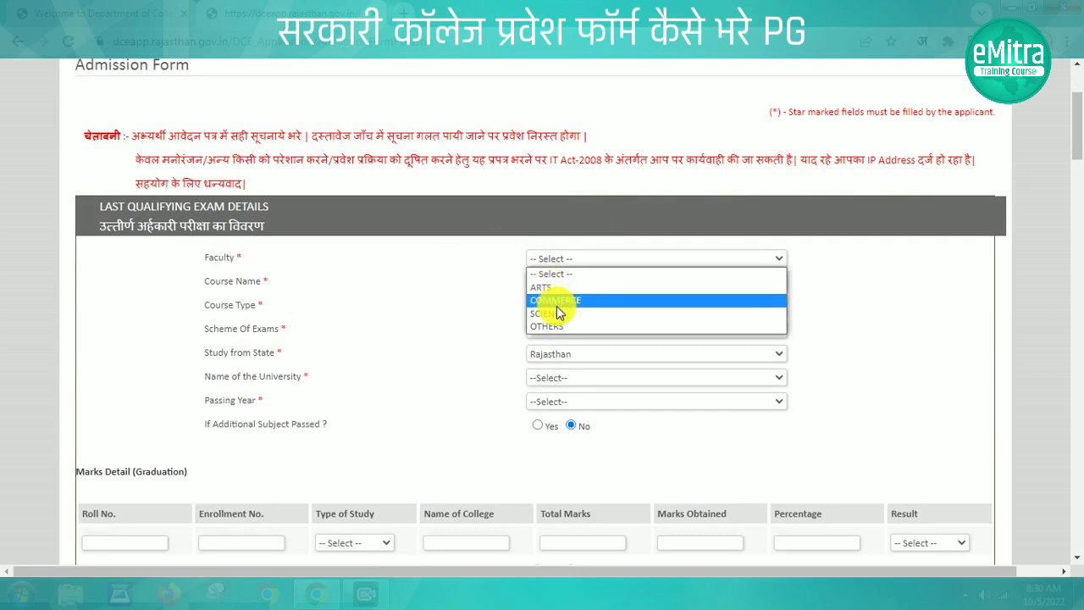
left_click(424, 273)
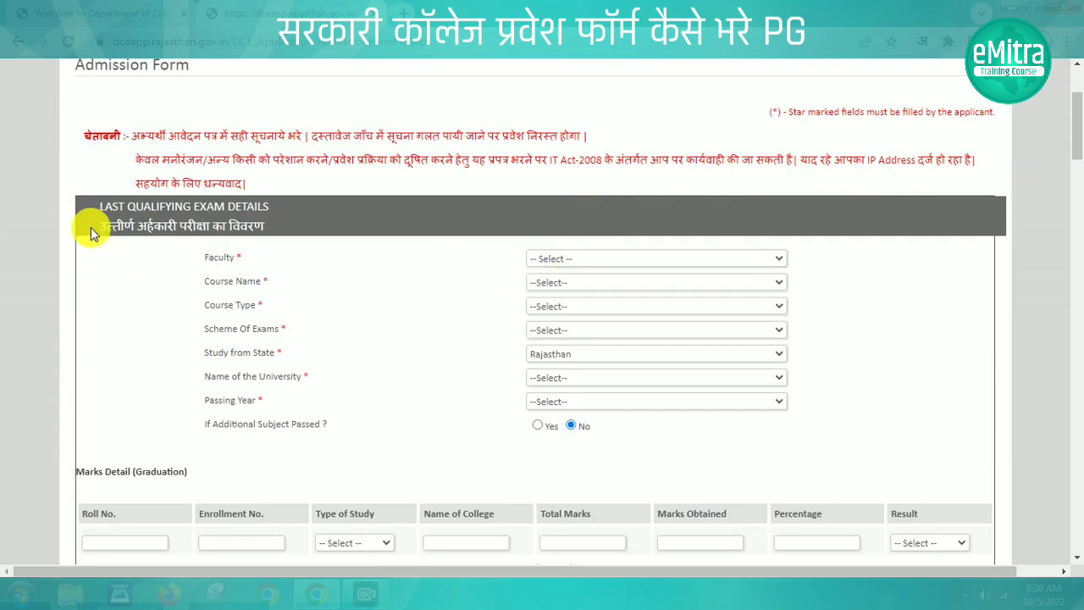
left_click_drag(91, 227, 194, 227)
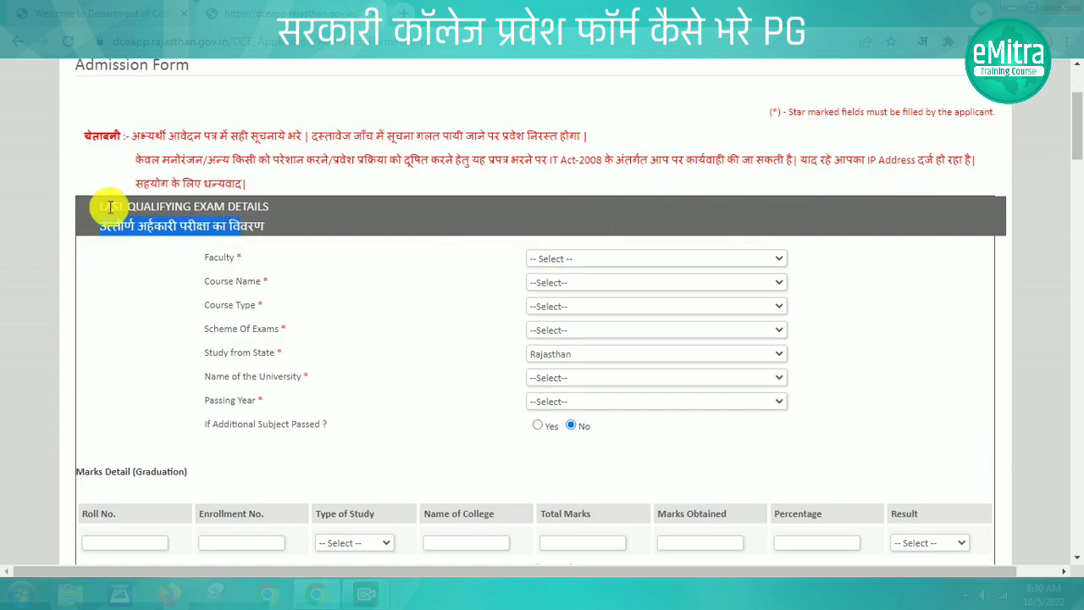
left_click_drag(103, 208, 283, 214)
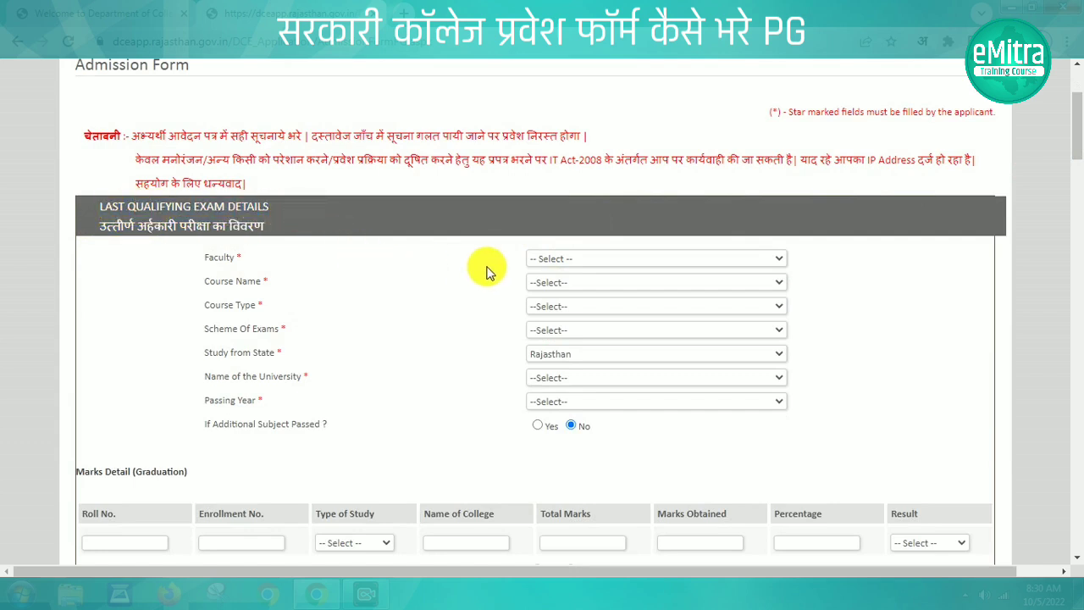
left_click(559, 259)
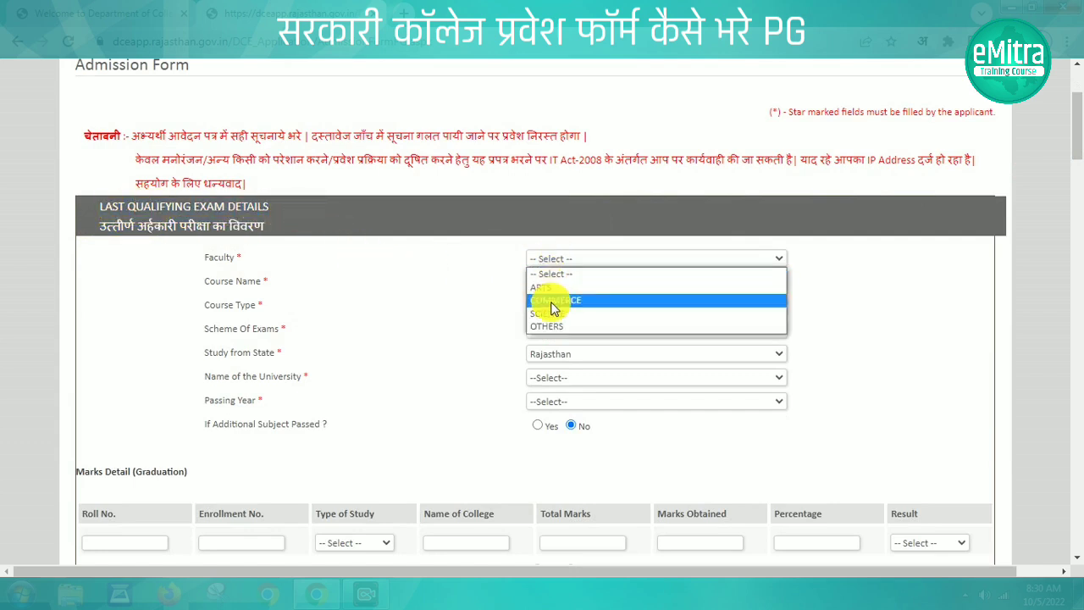
left_click(551, 289)
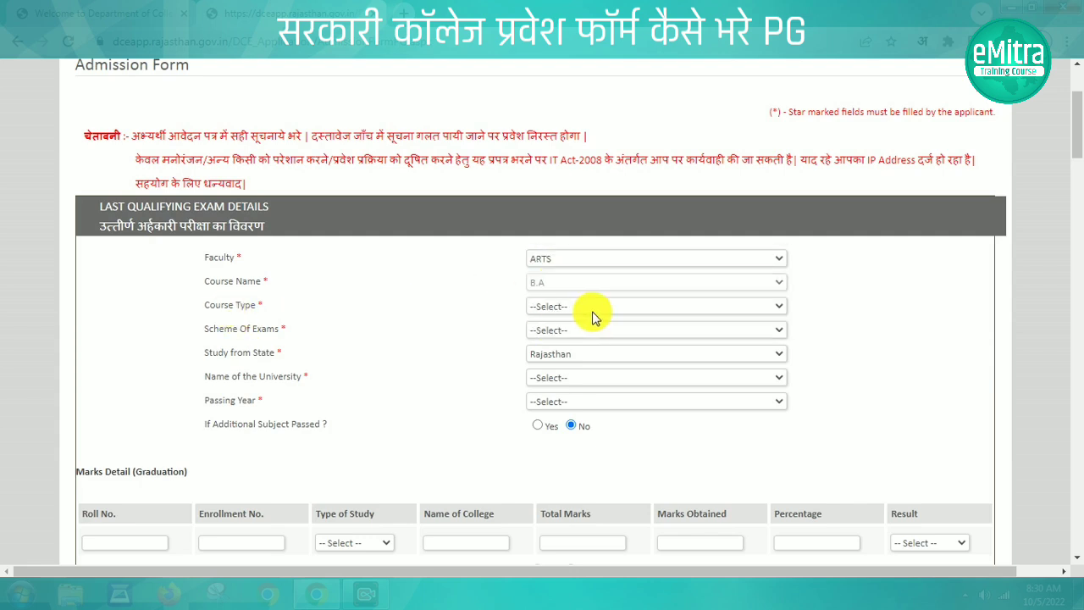
left_click(593, 308)
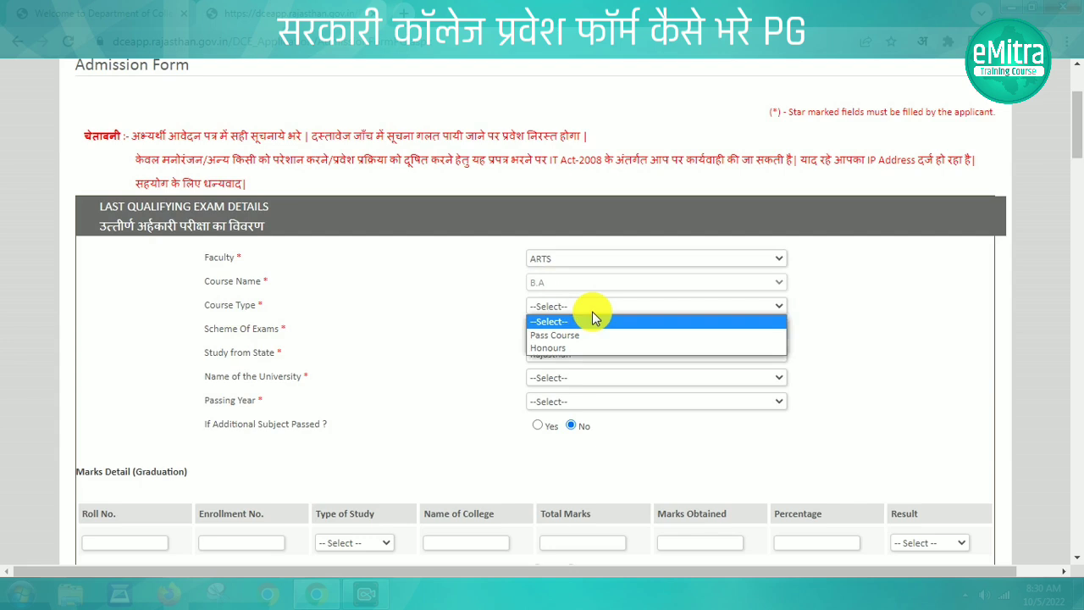
left_click(581, 334)
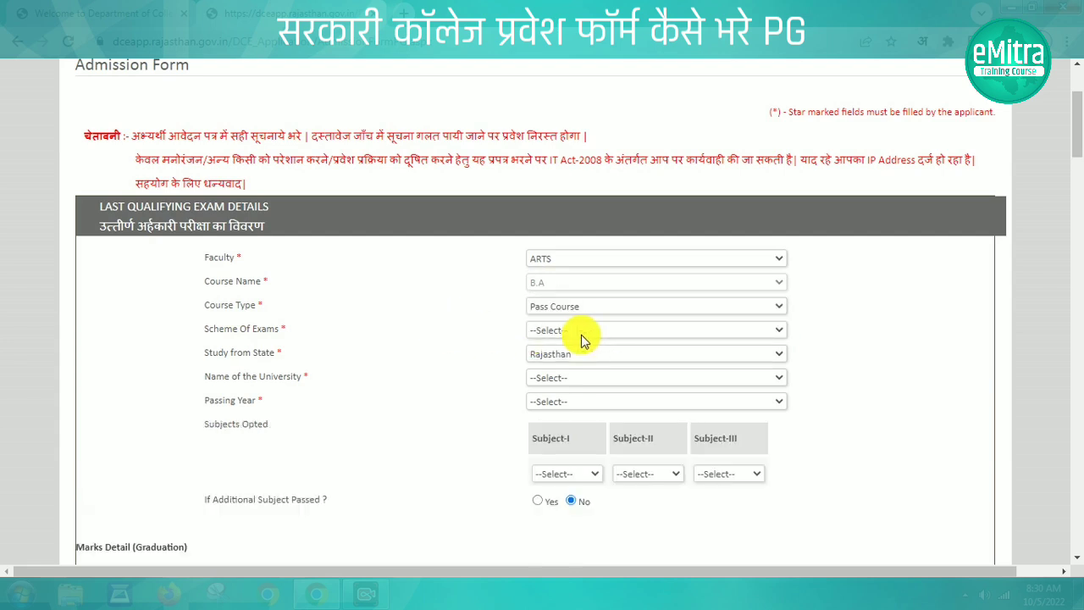
left_click(581, 332)
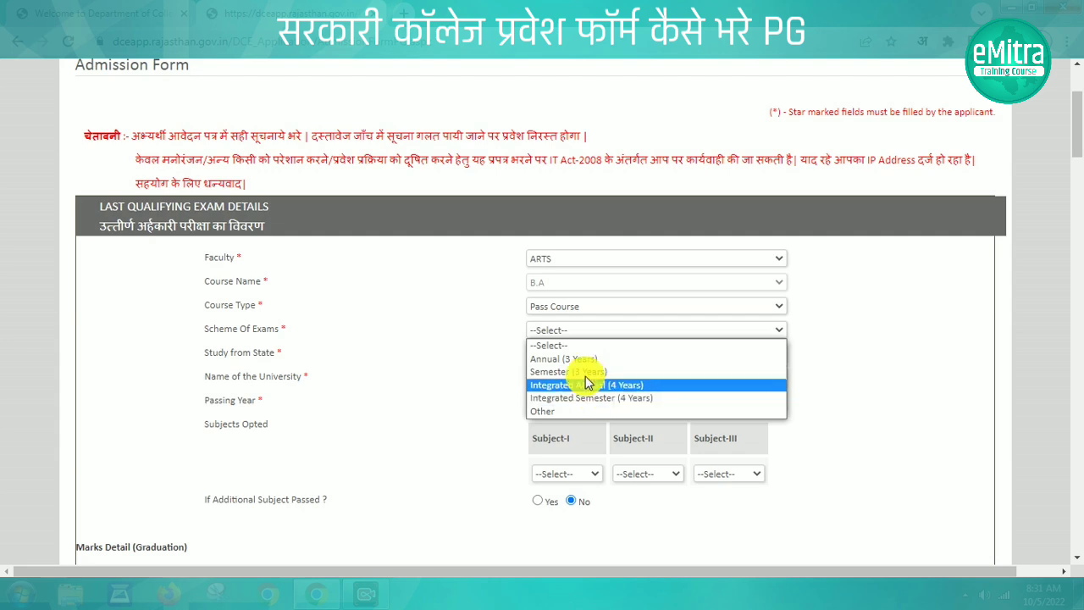
left_click(581, 360)
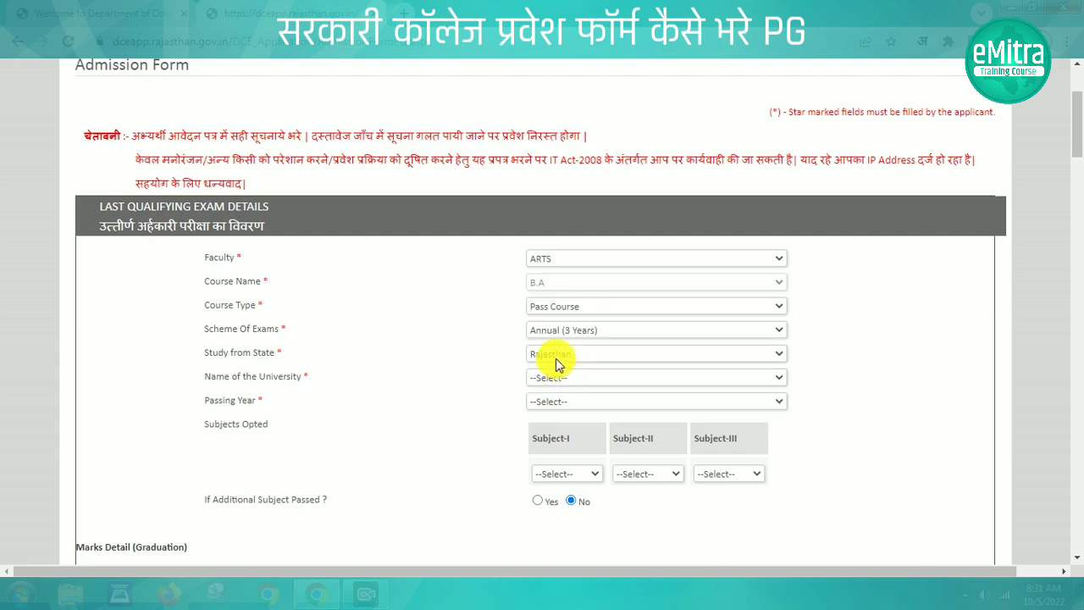
Keep study state Rajasthan, choose M.L.S. University, Udaipur and passing year 2022
left_click(555, 356)
left_click(478, 362)
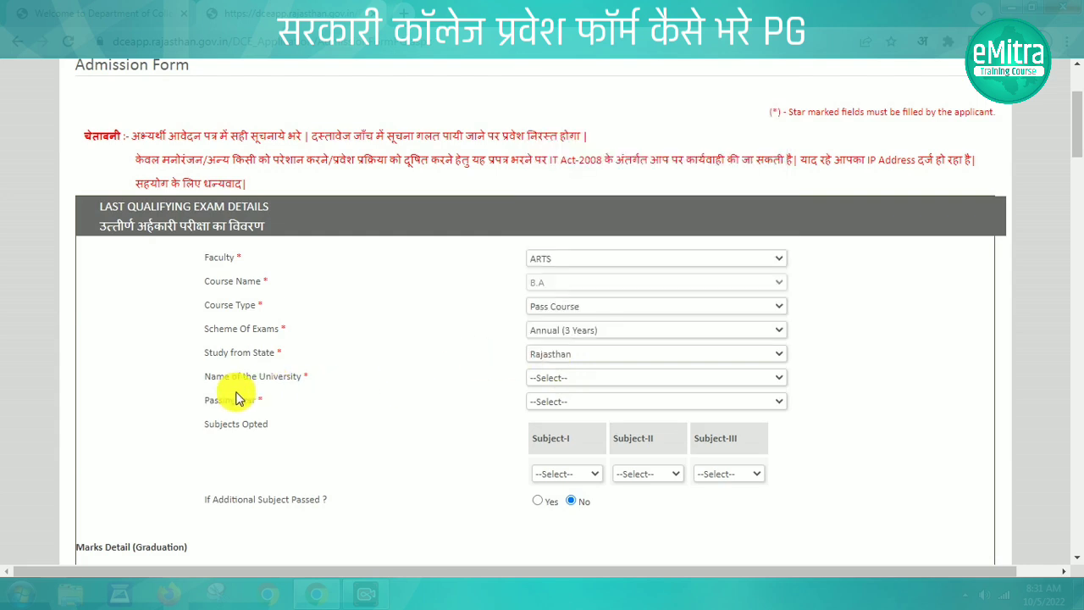
left_click(610, 378)
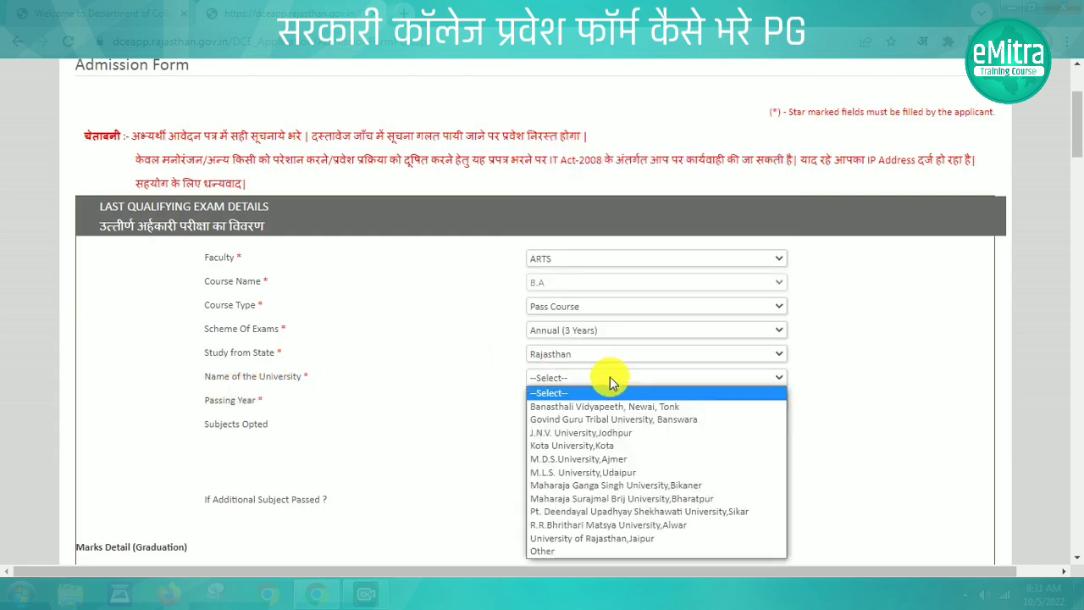
left_click(598, 471)
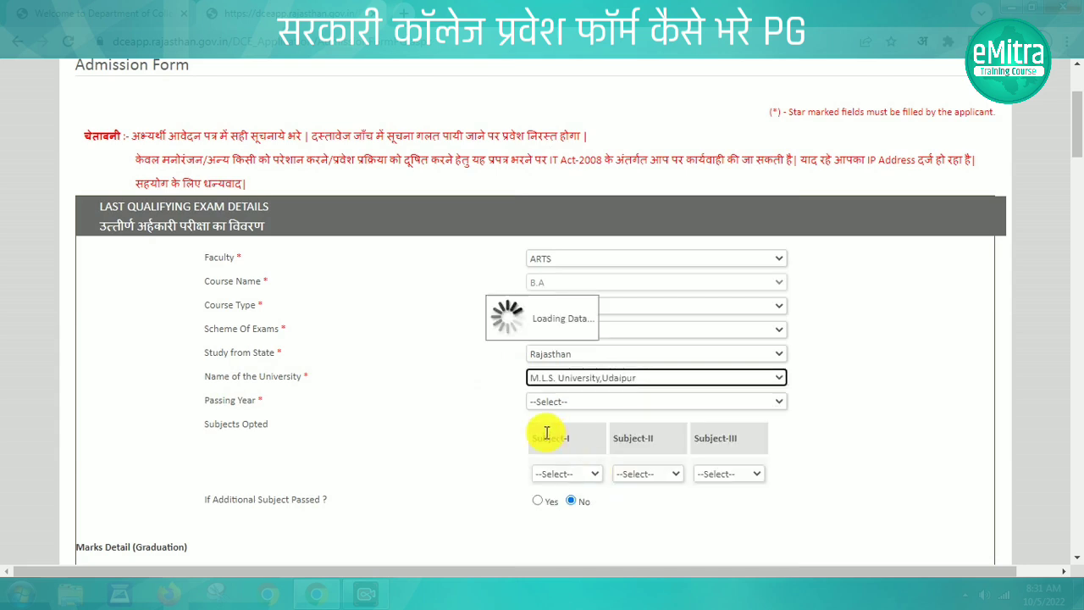
left_click(574, 404)
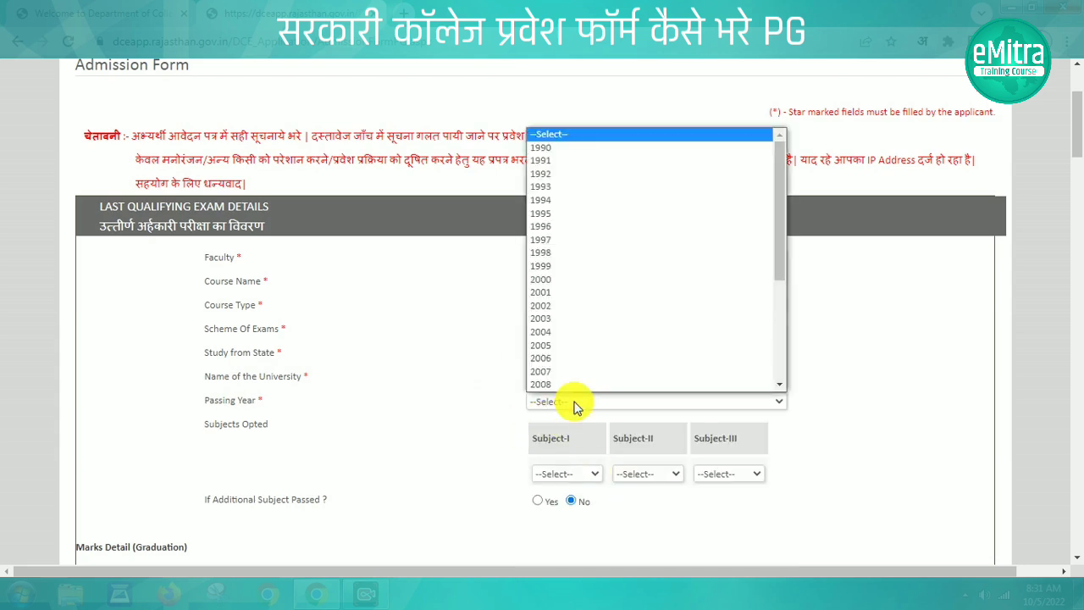
left_click_drag(786, 267, 783, 373)
left_click(599, 385)
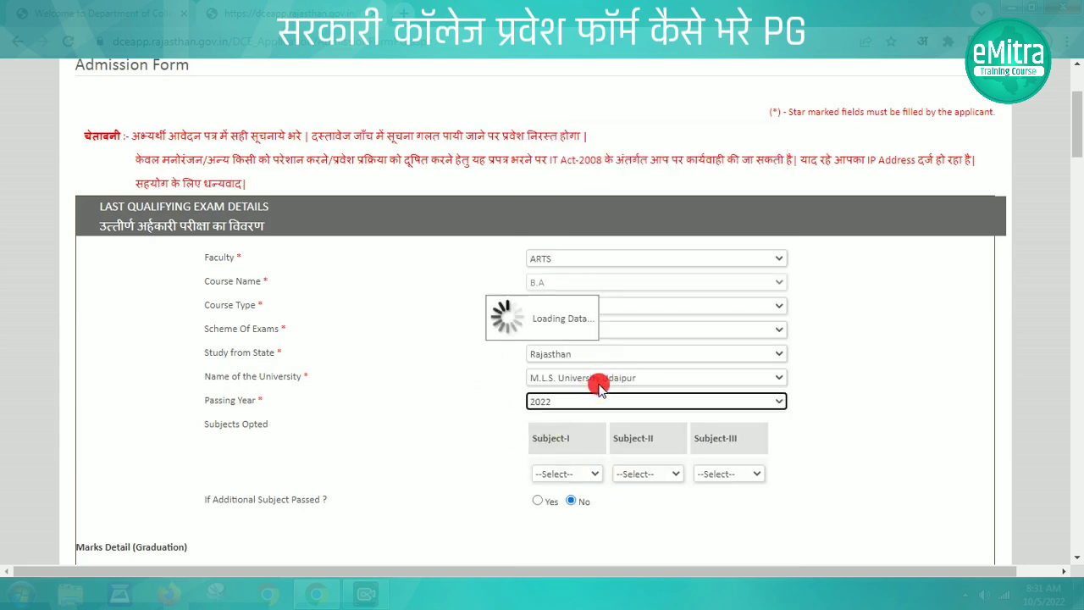
Set subjects History, Hindi Literature and Geography, leaving Additional Subject at No
left_click(576, 474)
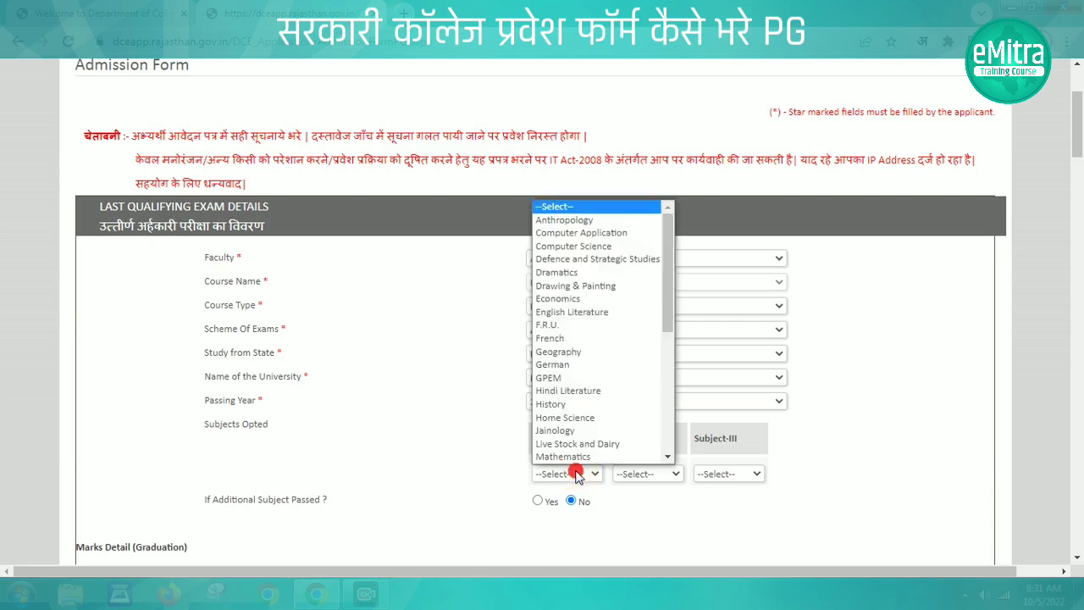
scroll(574, 443, "down", 1)
left_click(557, 391)
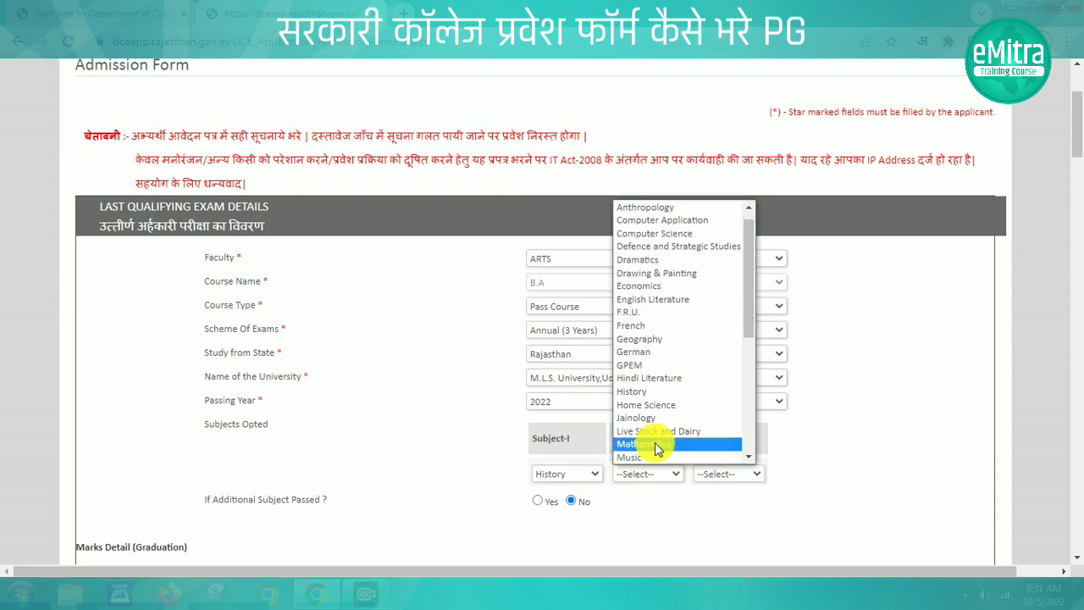
left_click(640, 379)
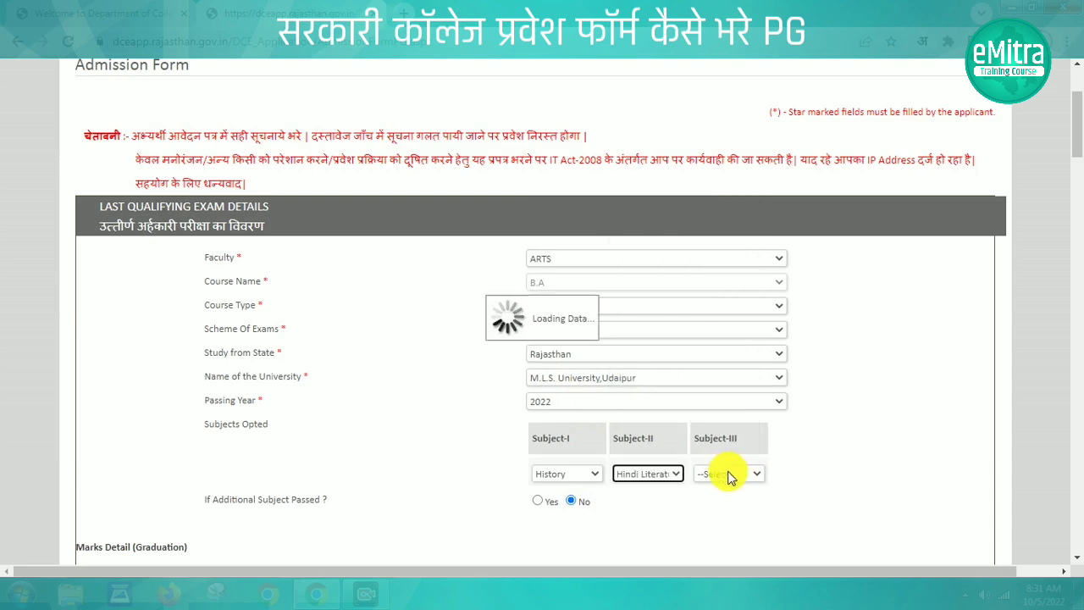
left_click(729, 474)
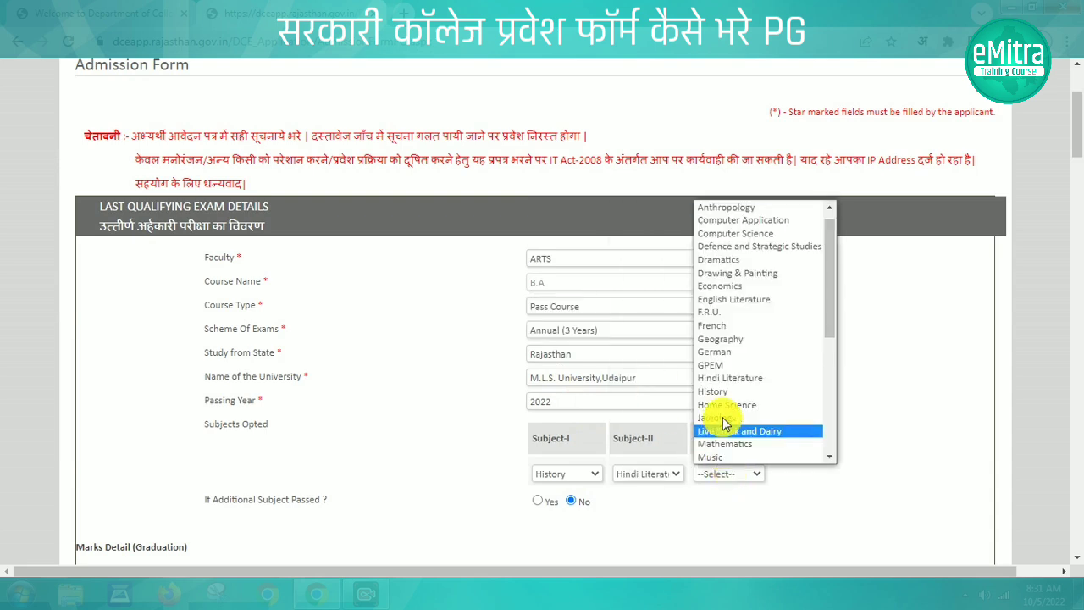
left_click(722, 341)
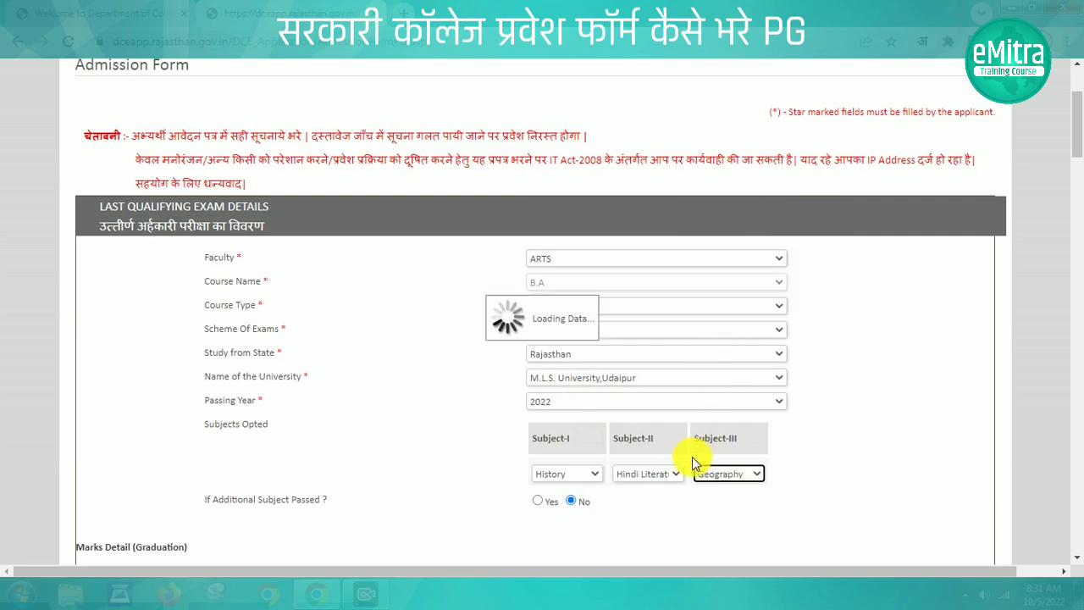
left_click_drag(206, 501, 336, 500)
left_click(537, 501)
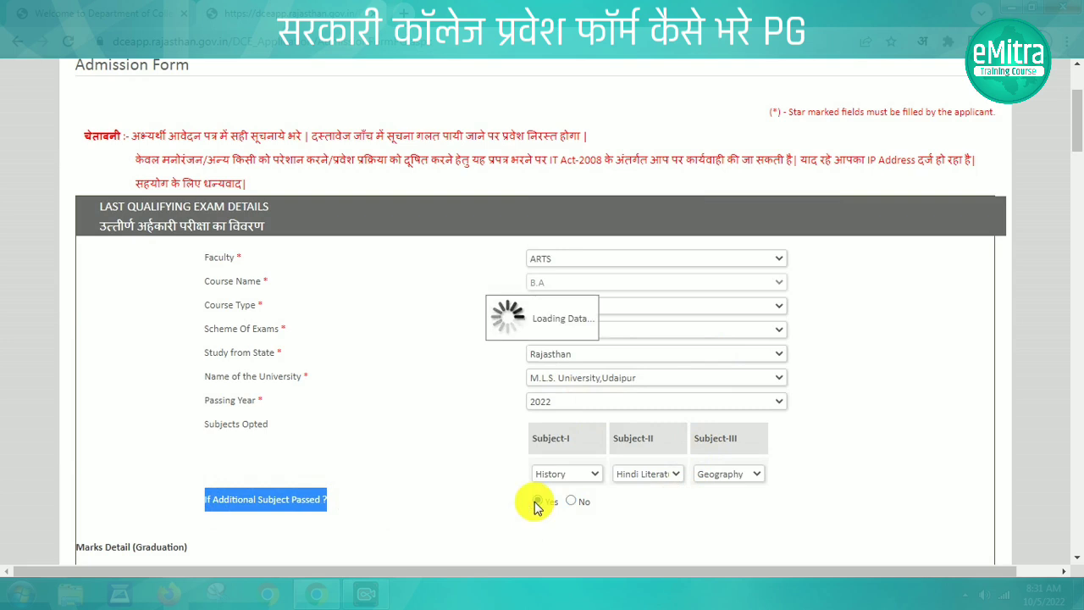
left_click(558, 531)
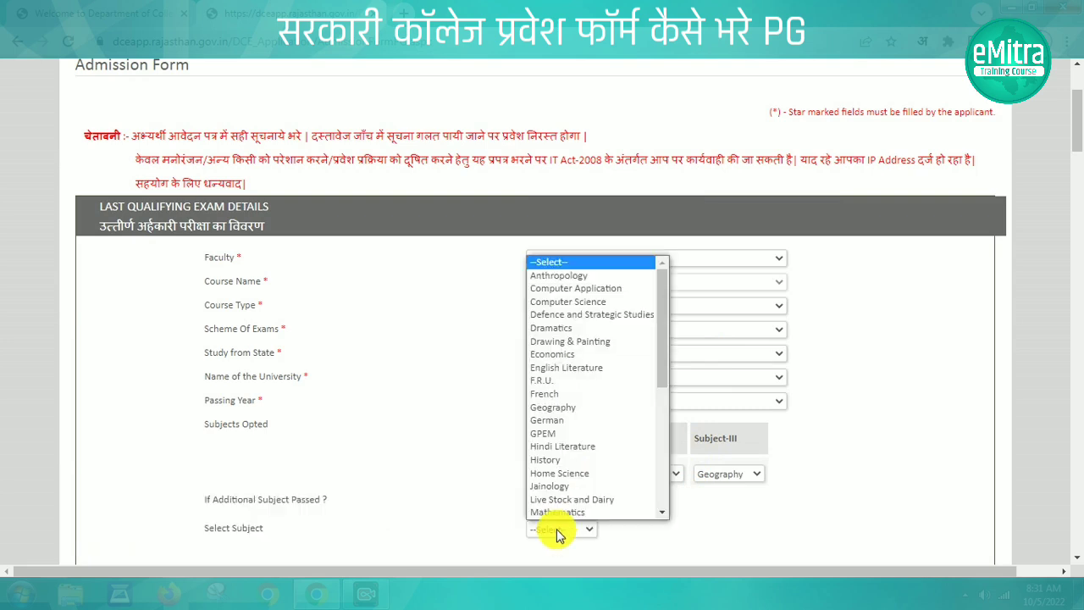
left_click(477, 514)
left_click(570, 501)
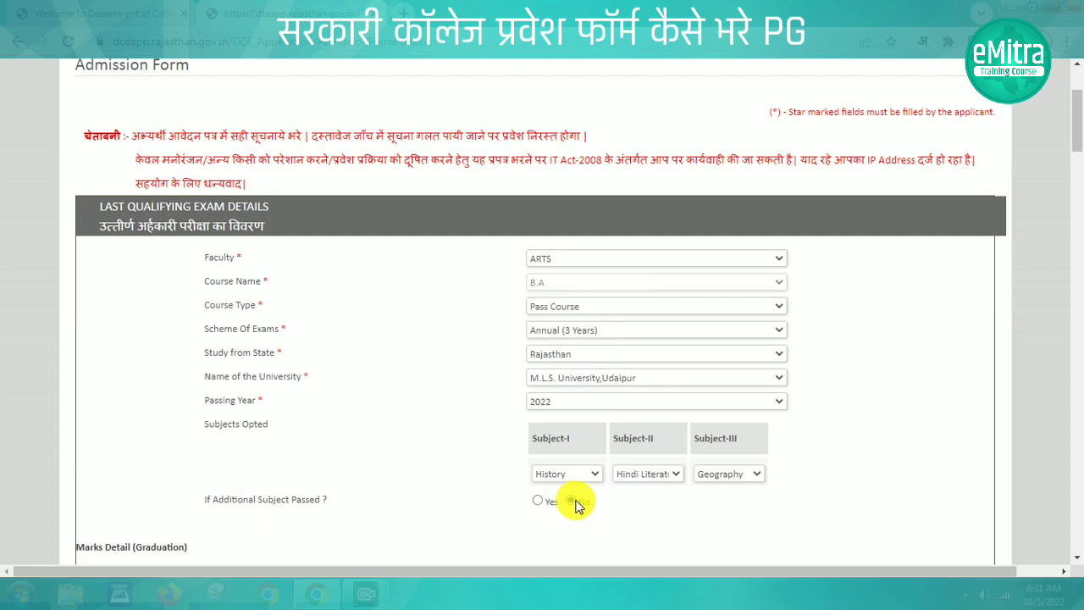
Enter the graduation roll and enrollment numbers and choose Collegiate as the type of study
scroll(572, 505, "down", 5)
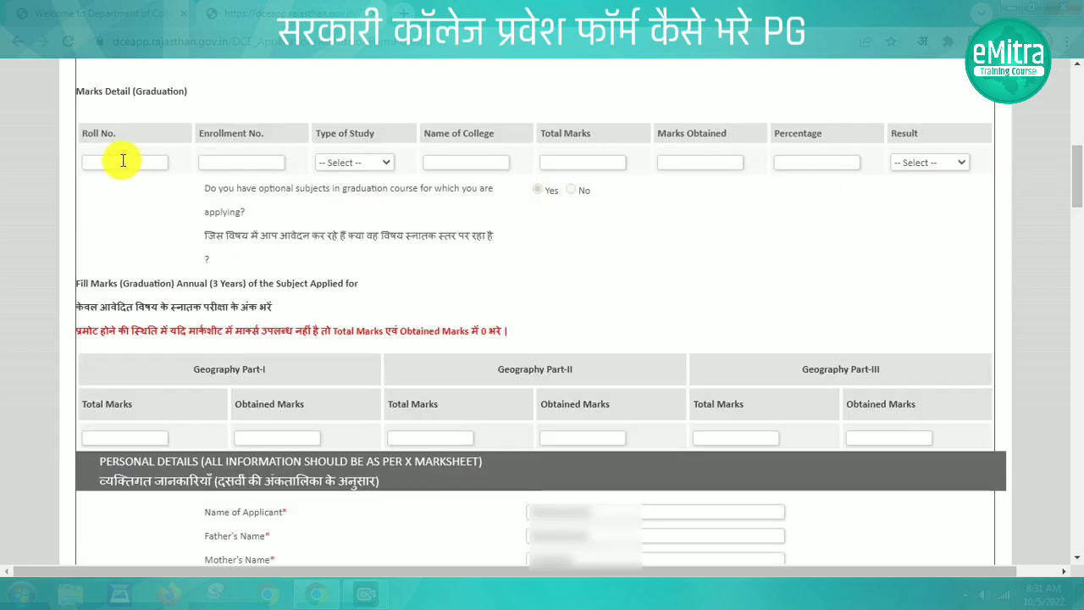
left_click(114, 162)
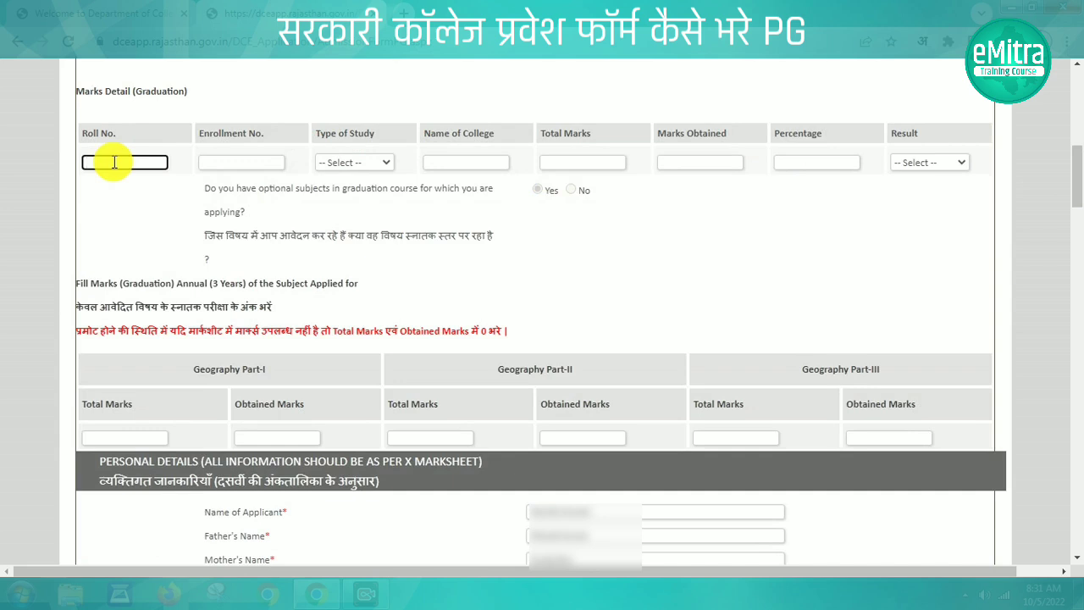
key("ctrl+v")
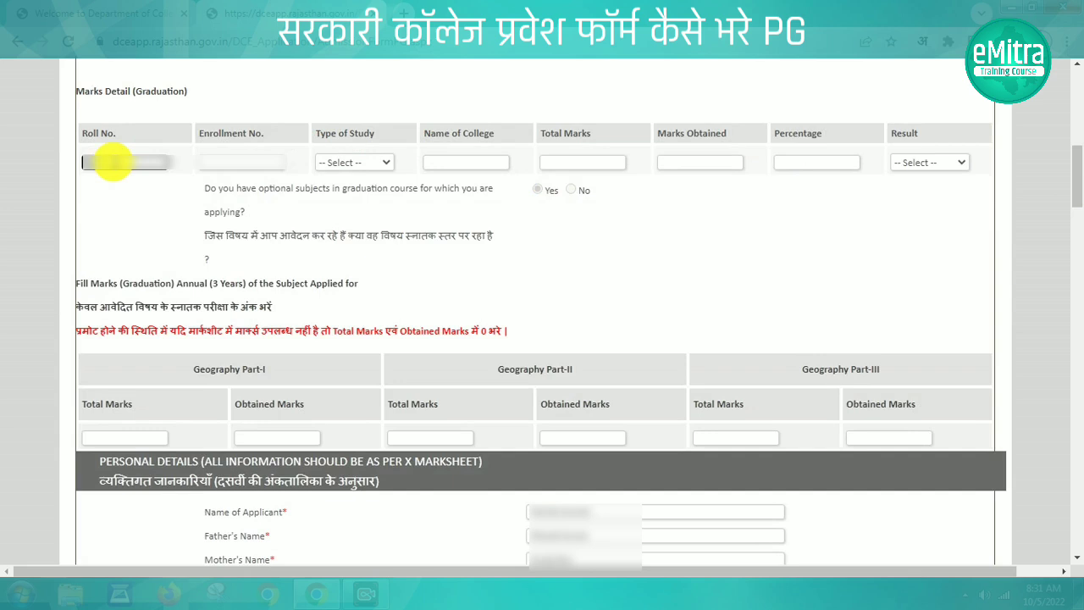
left_click(232, 163)
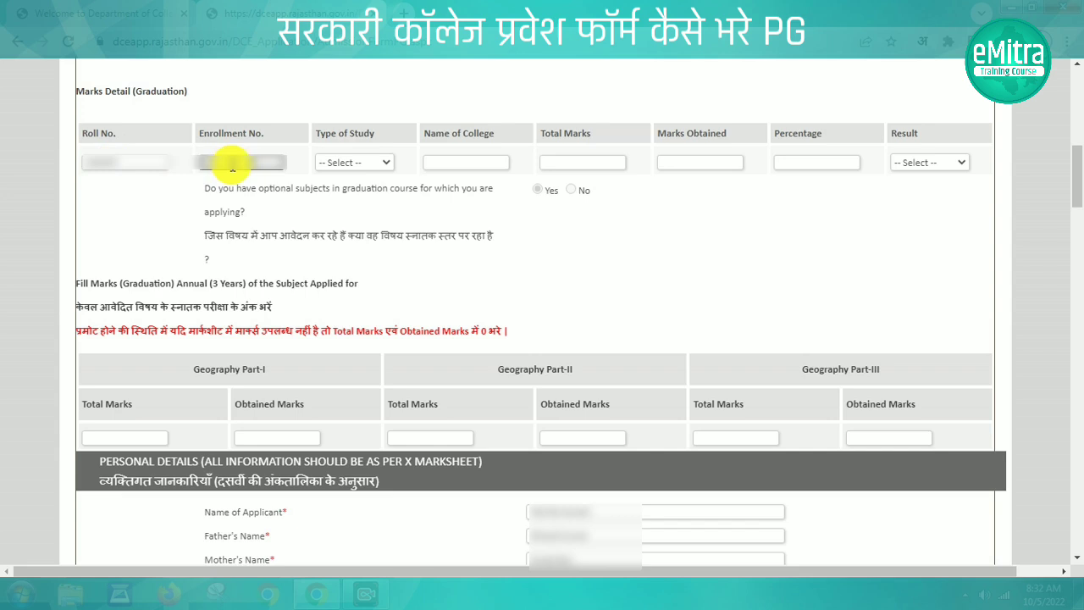
left_click(155, 208)
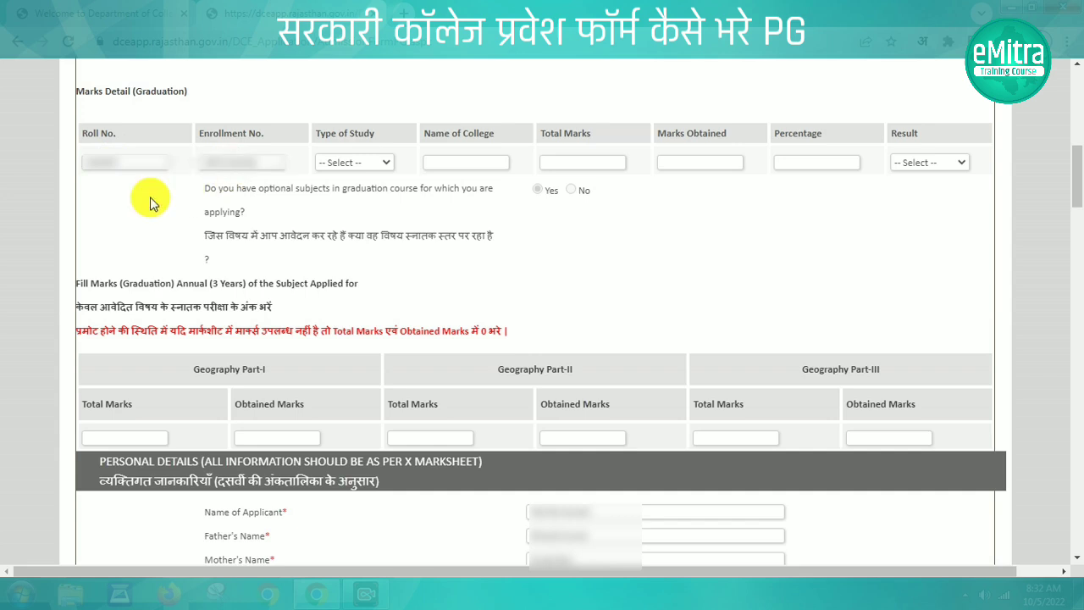
left_click(363, 163)
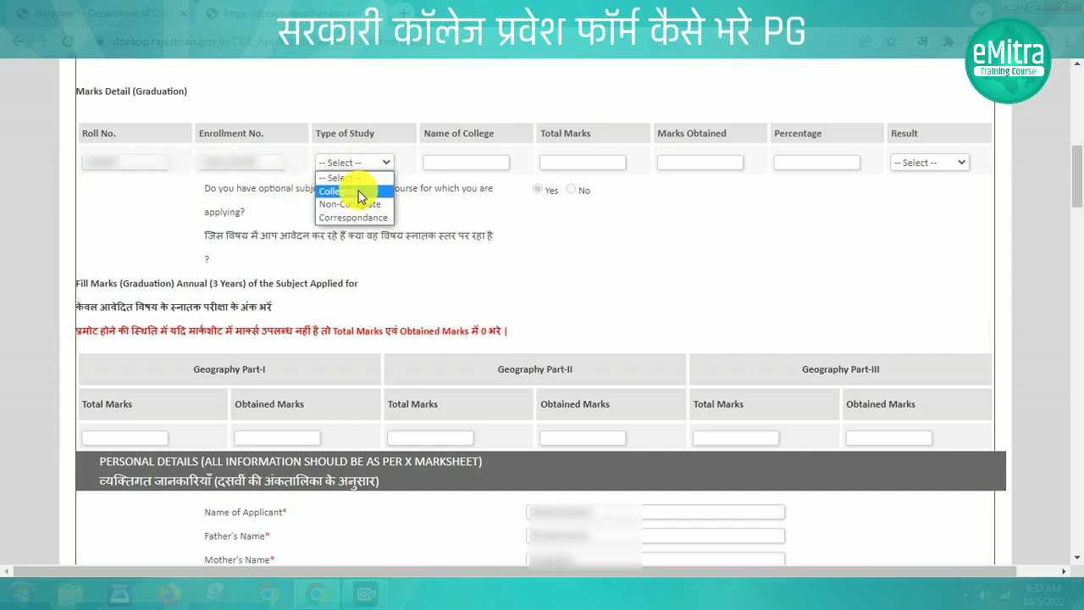
left_click(352, 194)
Enter college GOVT COLLEGE SHEOGANJ, total marks 1900, obtained 1250 and result Pass
left_click(469, 161)
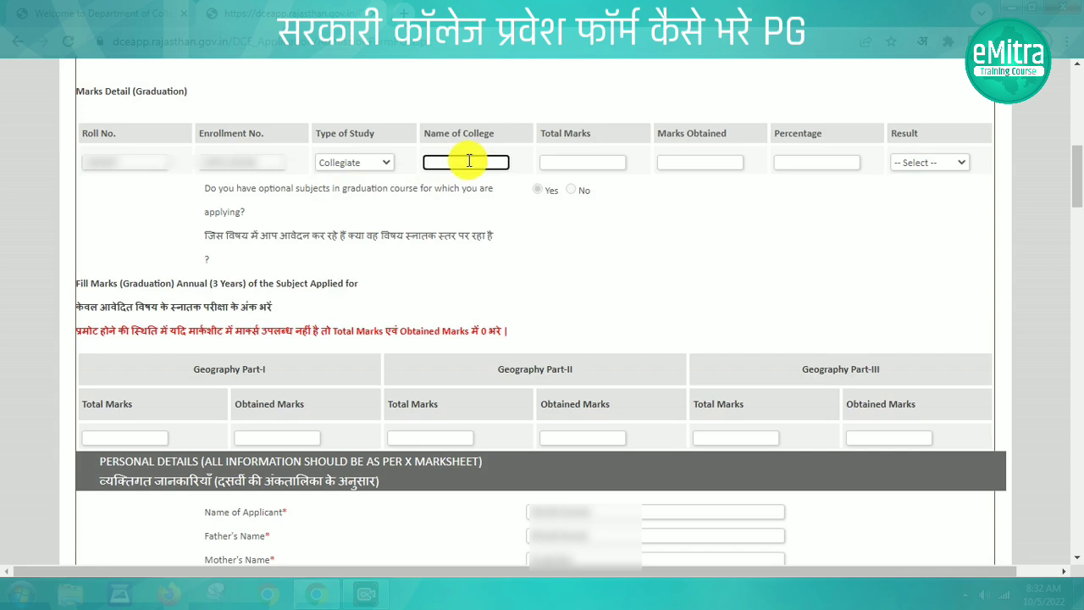
type("GOV")
type("T COLLEGE")
type(" S")
type("HE")
type("O")
type("GAN")
type("J")
left_click(578, 162)
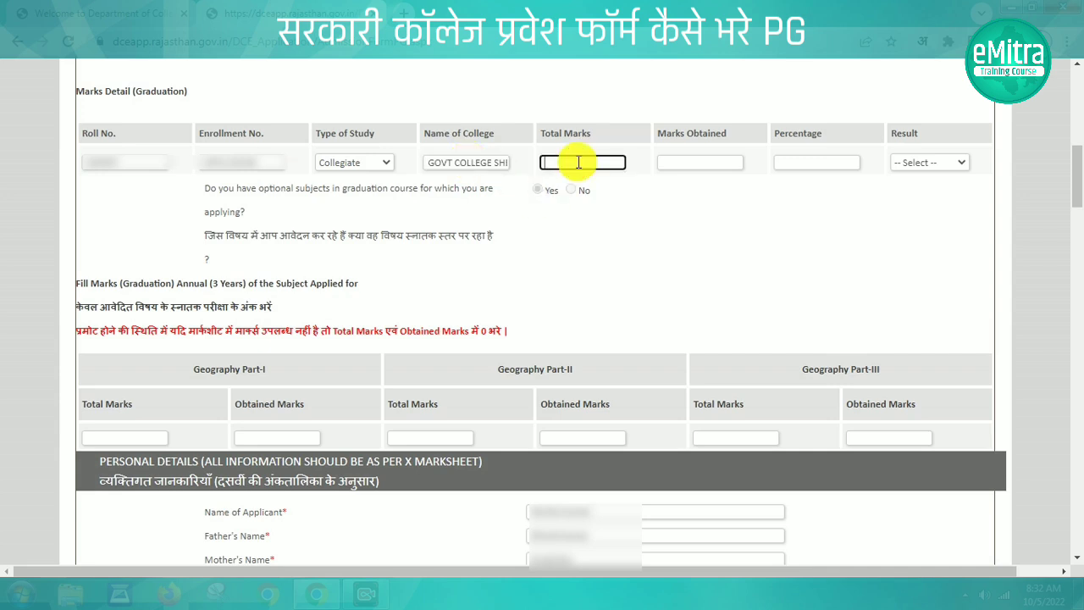
type("1900")
left_click(681, 163)
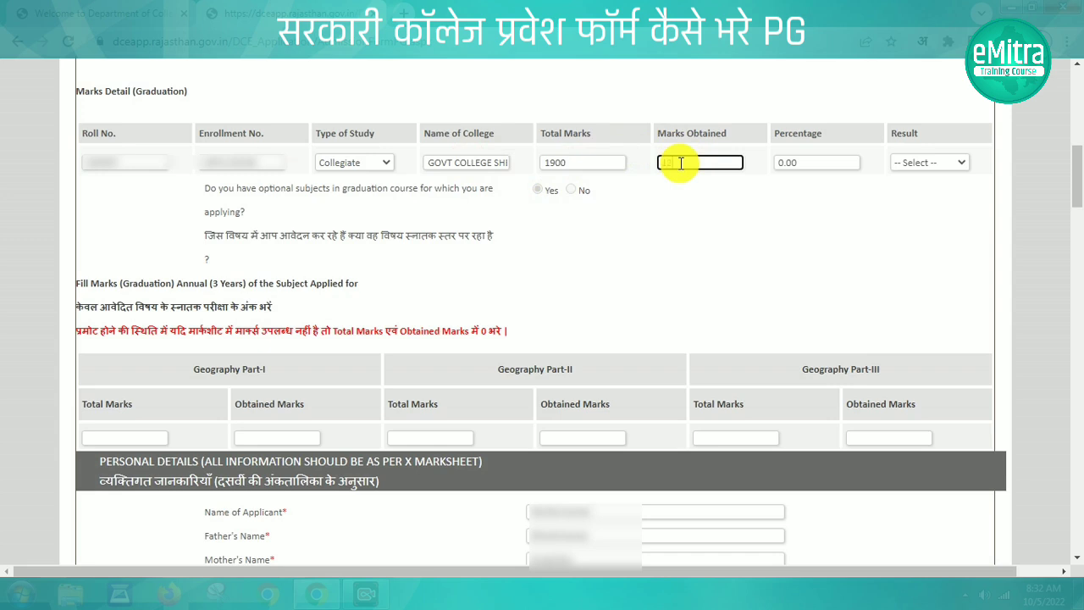
type("1250")
key("Tab")
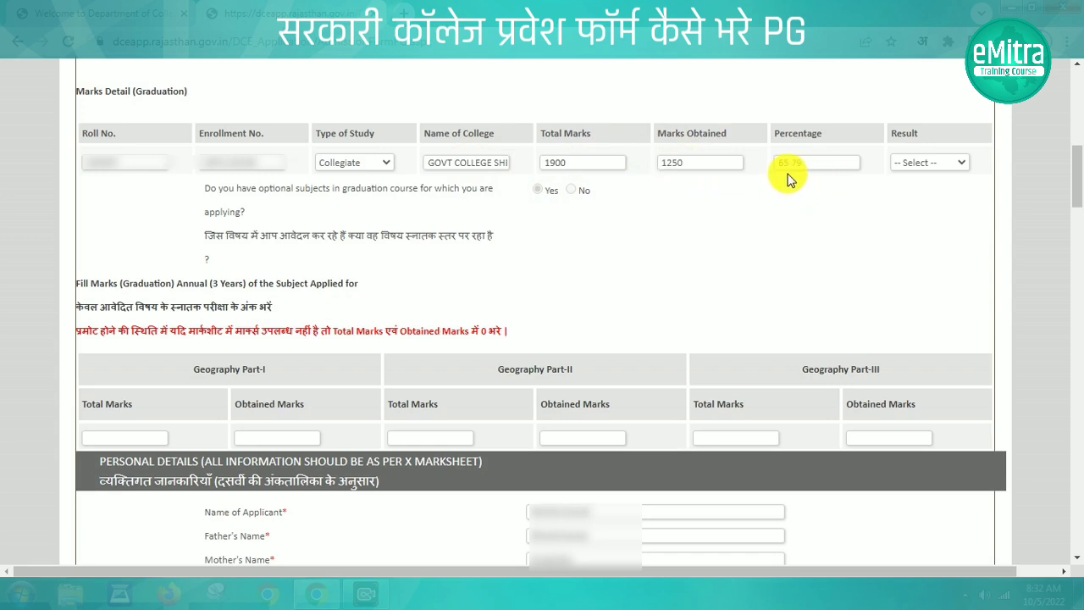
left_click(943, 162)
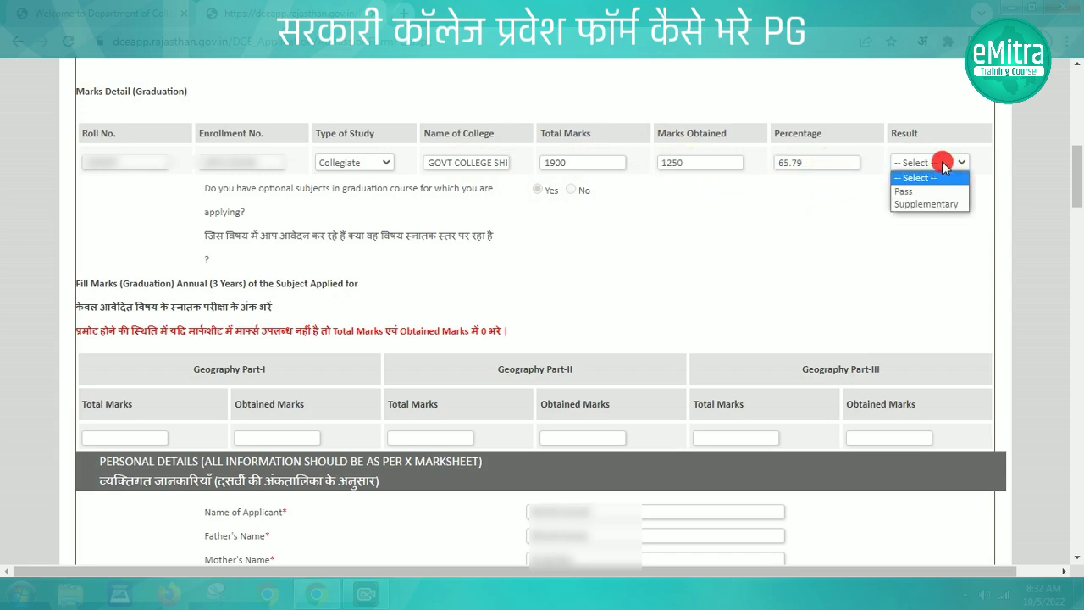
left_click(904, 190)
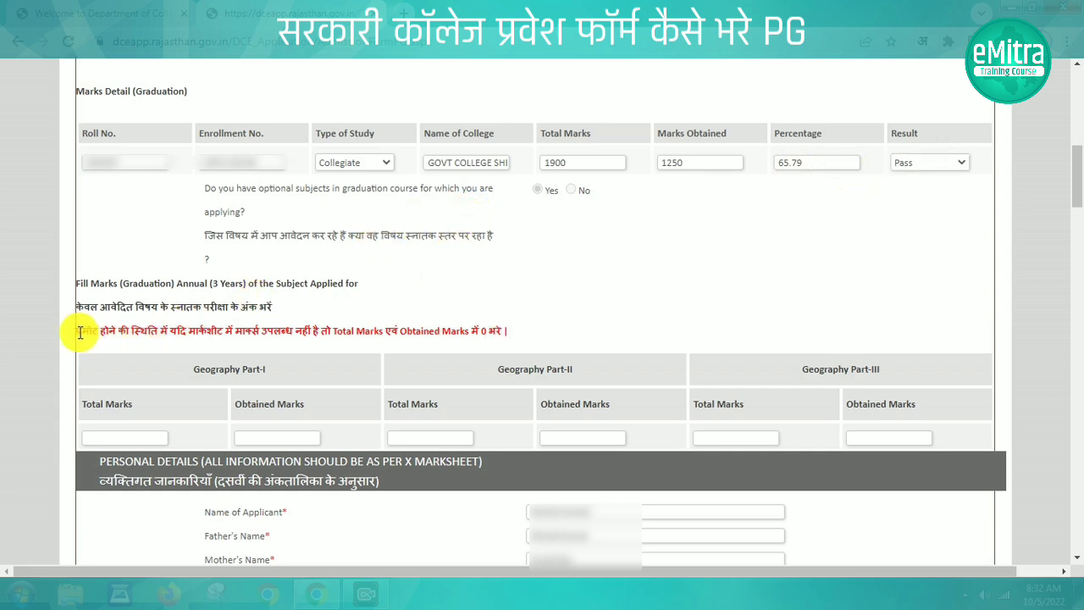
Point out the promoted-students marks note, then enter Geography Part-I marks 200 total, 138 obtained
left_click_drag(78, 331, 521, 339)
left_click(415, 379)
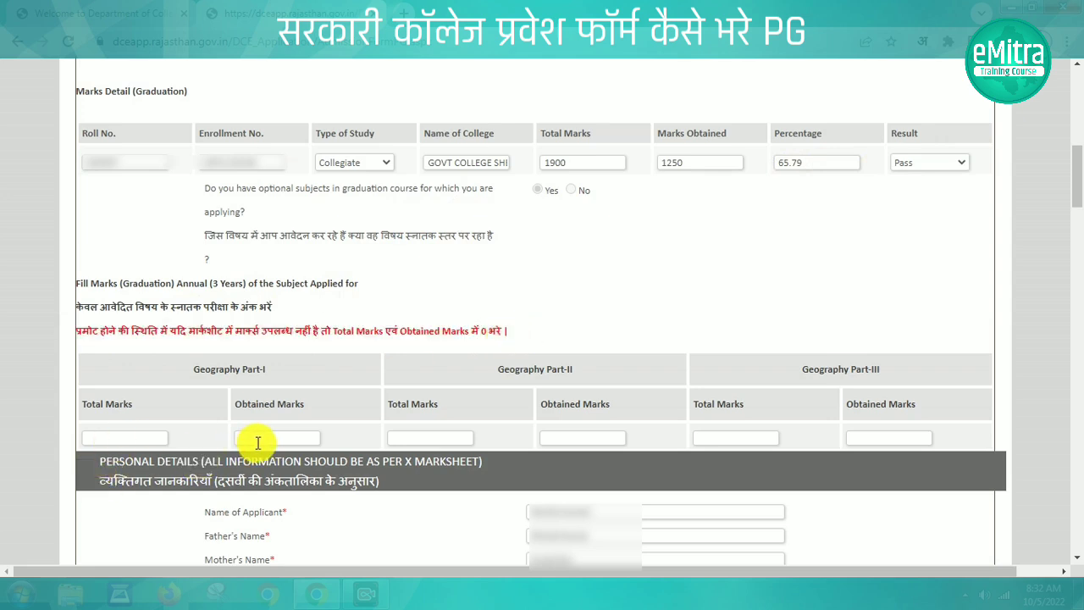
left_click_drag(333, 332, 467, 332)
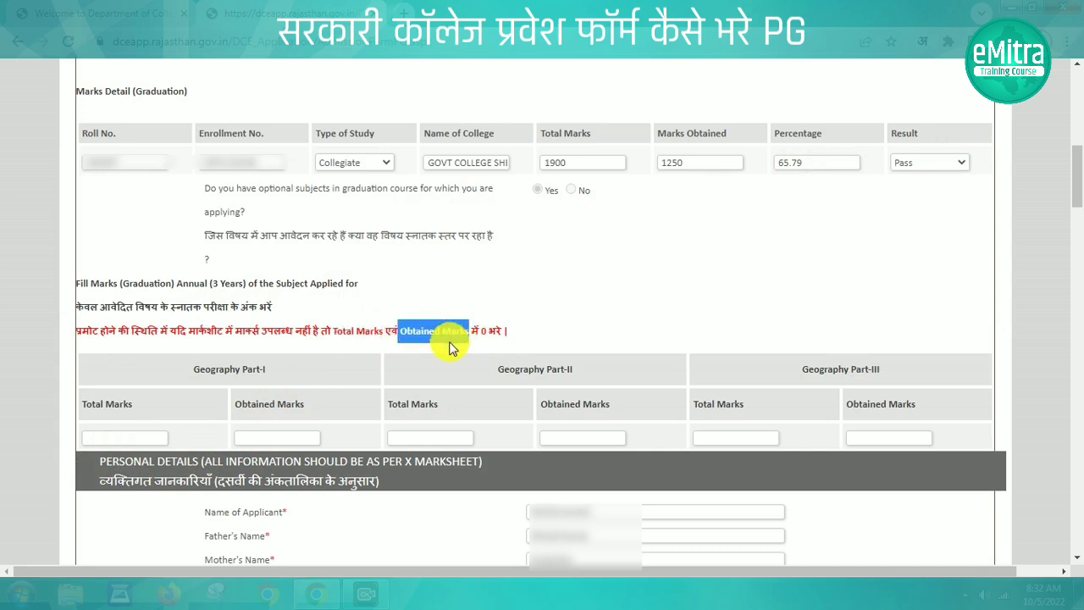
left_click(446, 343)
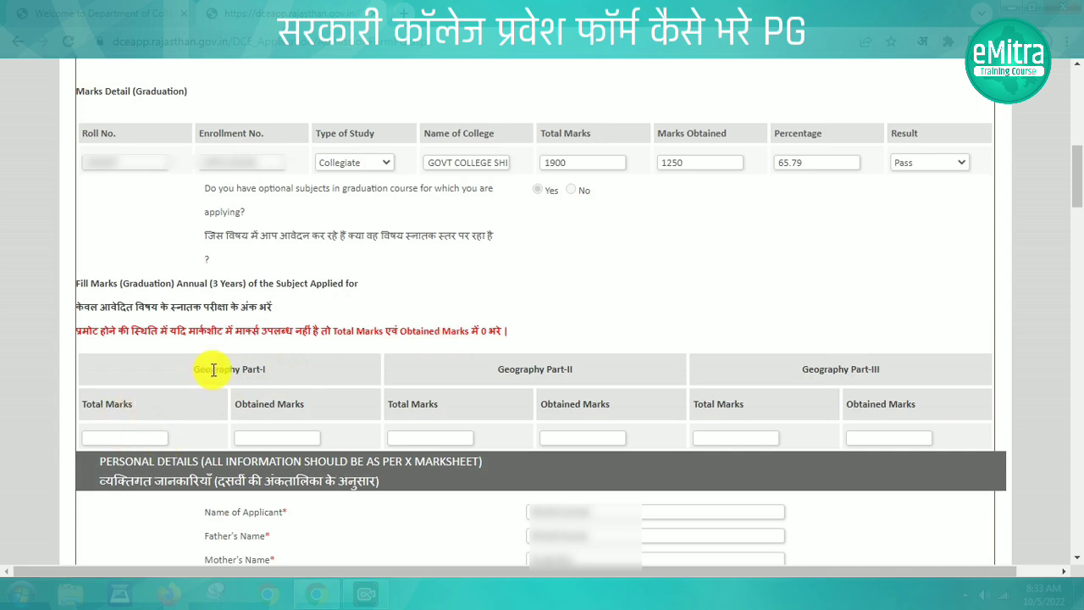
left_click_drag(194, 369, 271, 370)
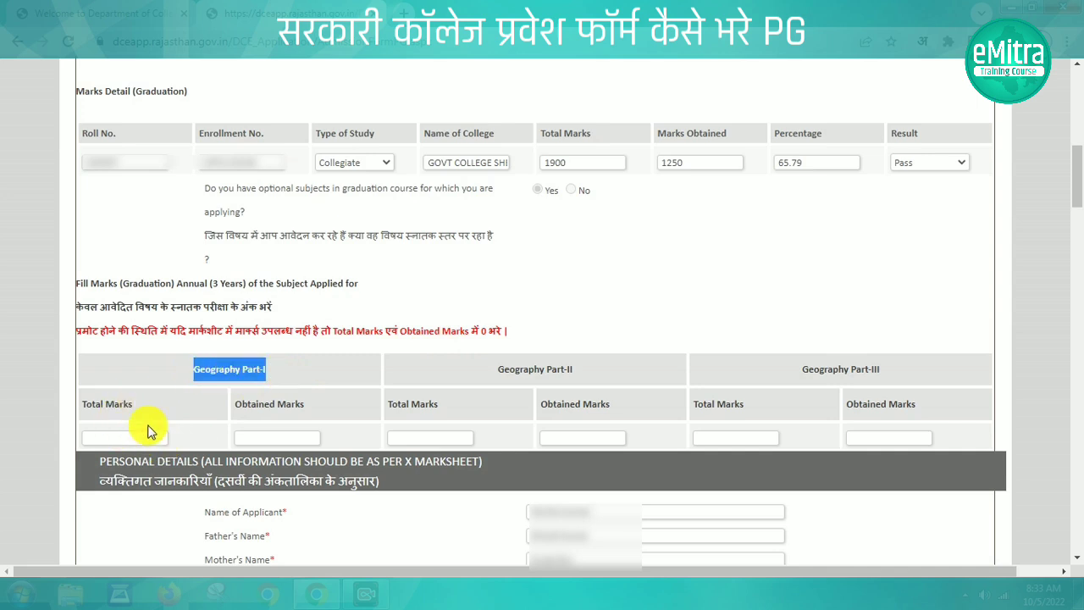
left_click(113, 439)
type("20")
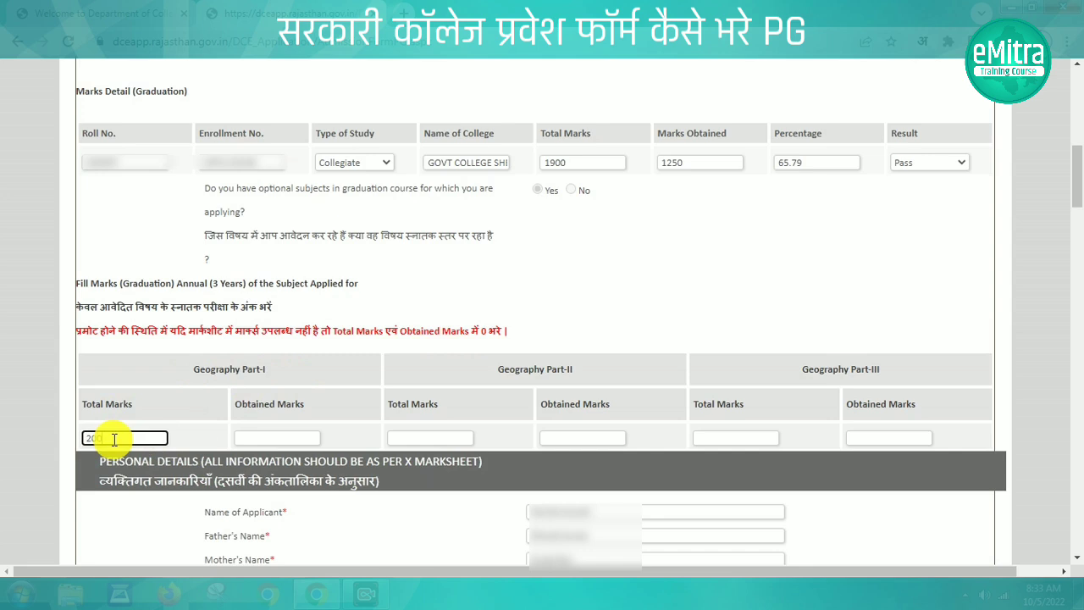
type("0")
left_click(260, 435)
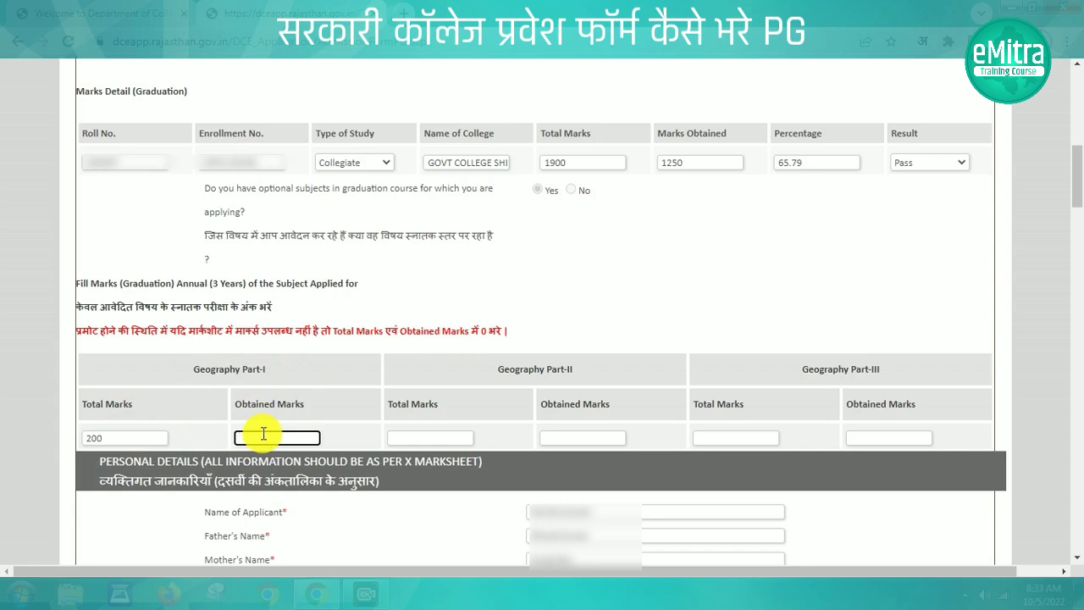
type("138")
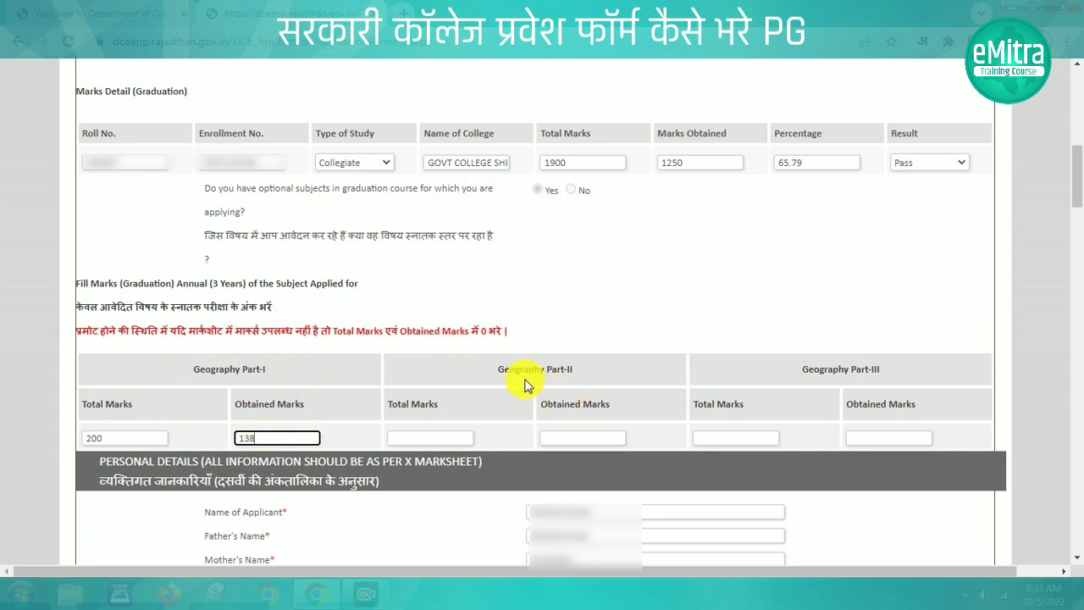
Enter Geography Part-II 200/173 and Part-III 200/156 marks
left_click(429, 436)
type("200")
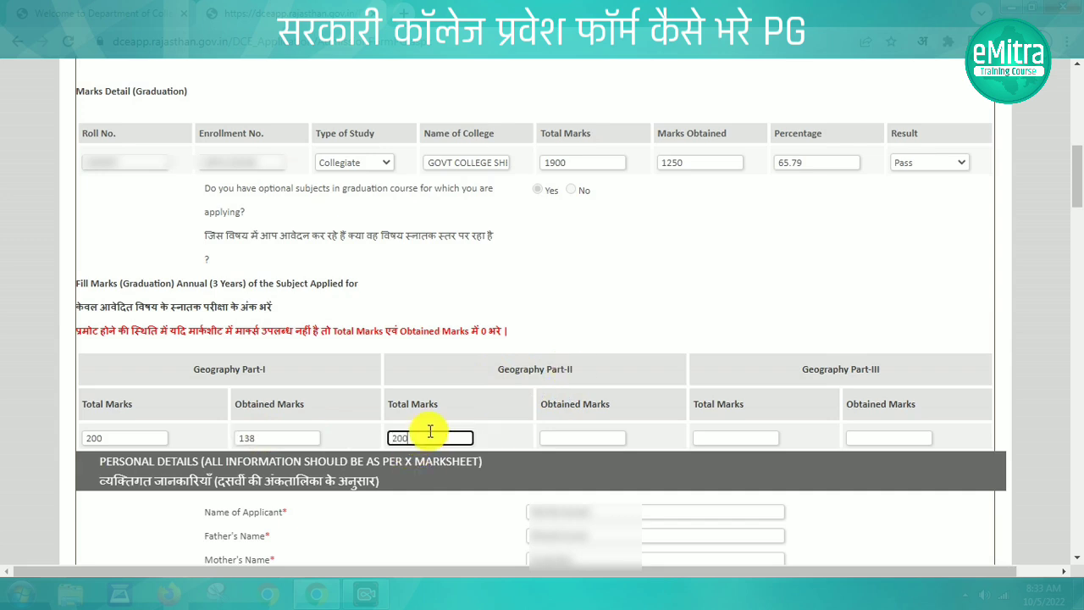
left_click(554, 438)
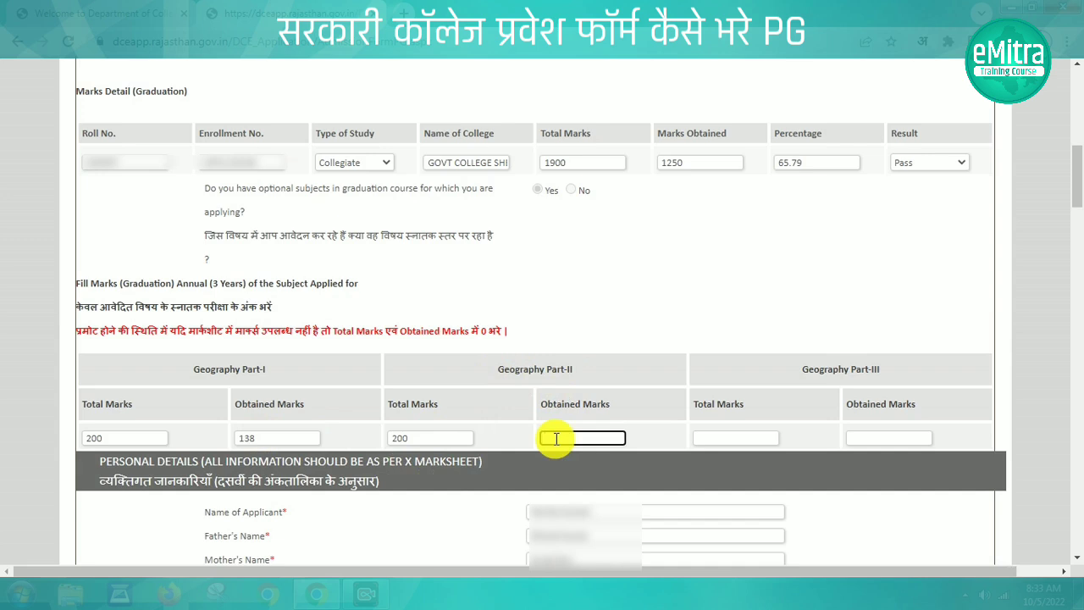
type("173")
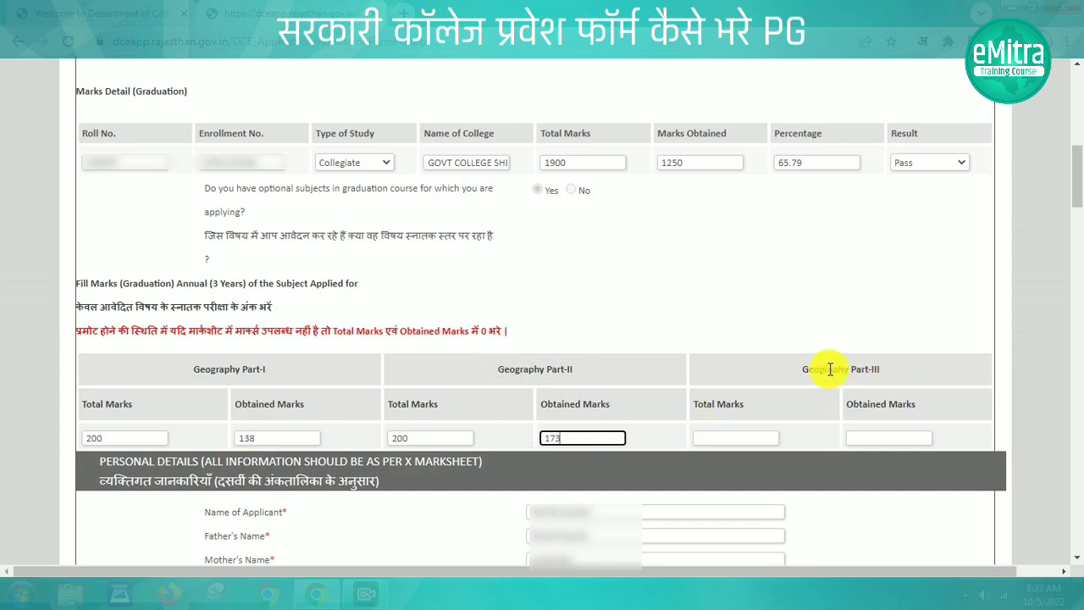
left_click(725, 441)
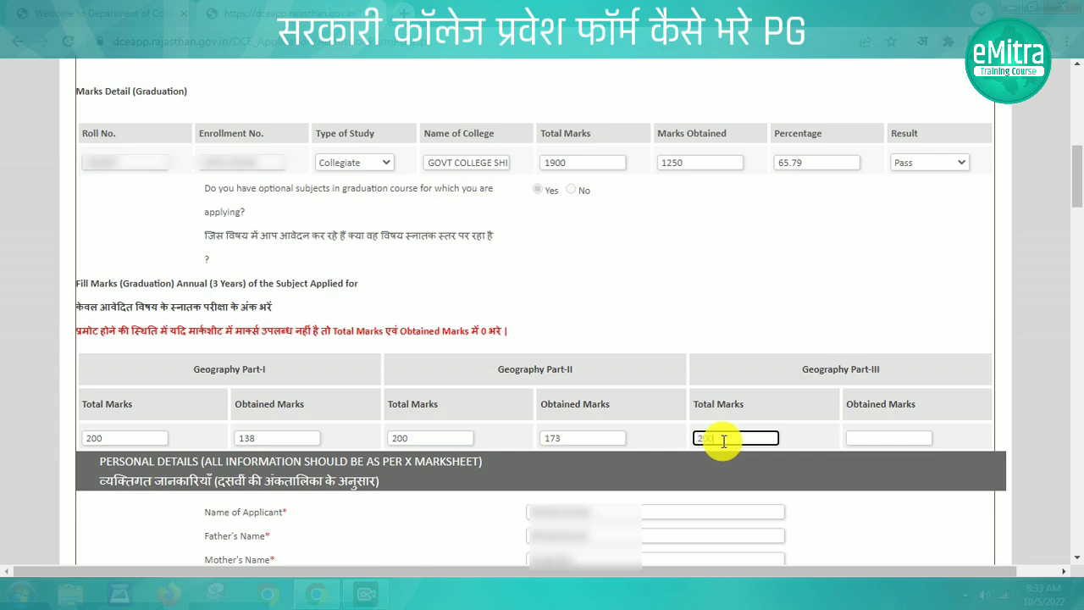
type("200")
left_click(878, 433)
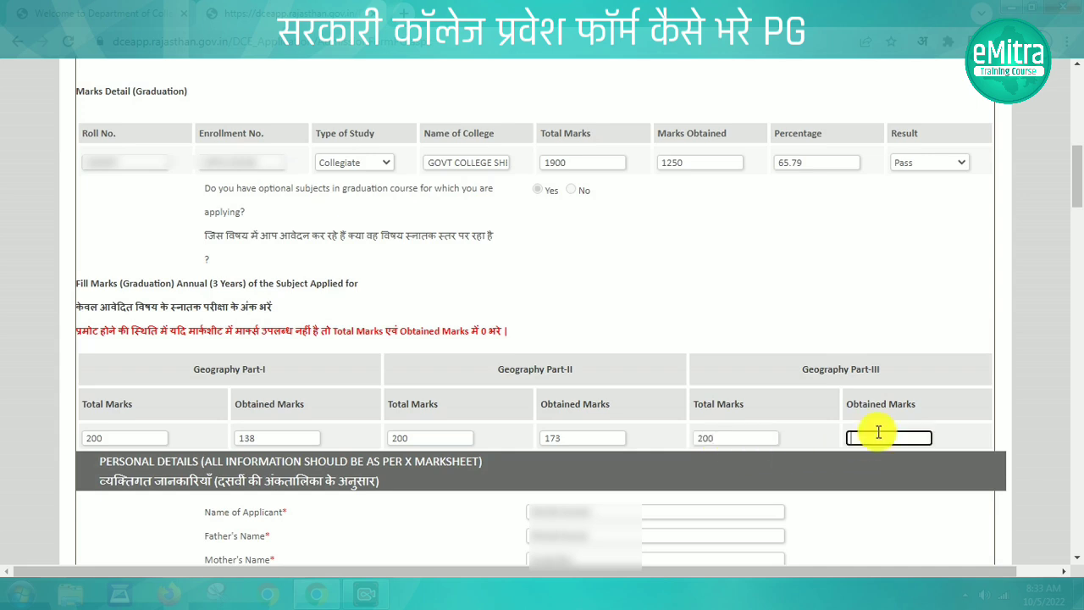
type("15")
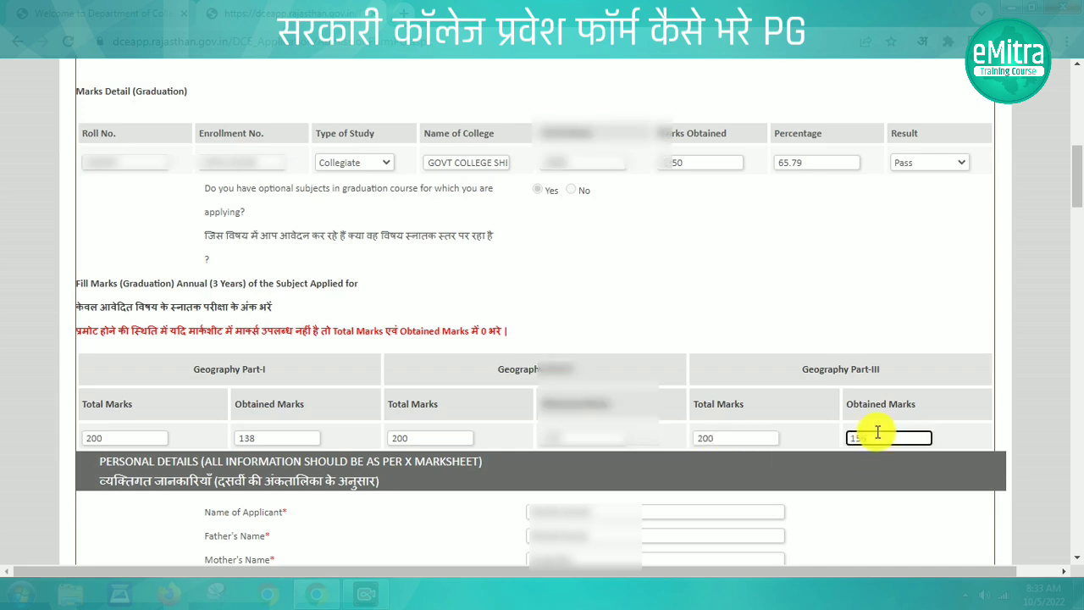
type("6")
left_click(788, 456)
Mark the applicant as female and answer Yes to single child girl
scroll(788, 455, "down", 5)
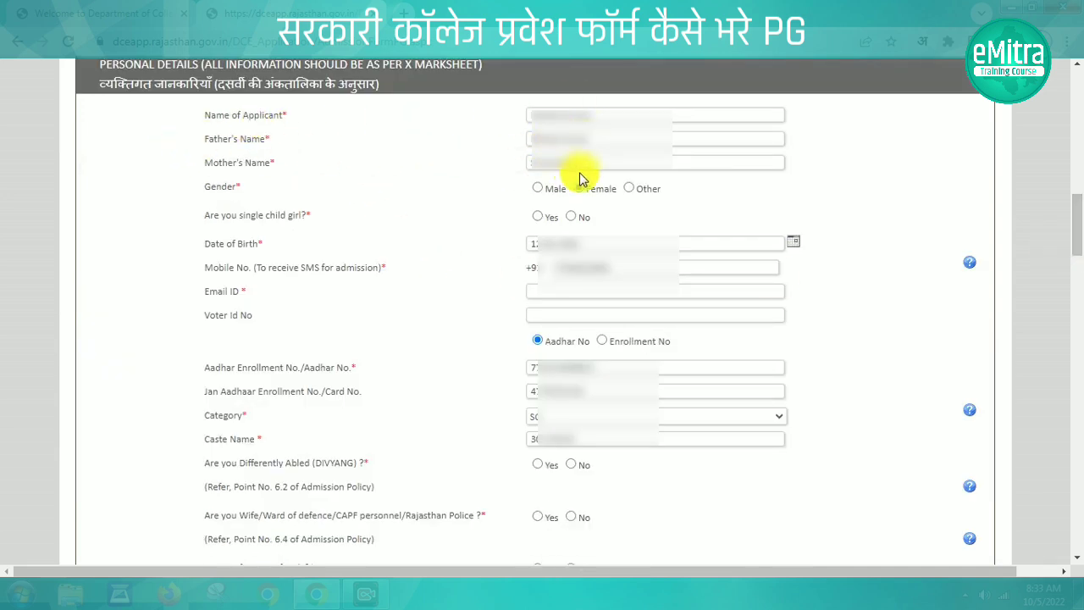
left_click_drag(203, 217, 310, 217)
left_click(537, 216)
Fill in the applicant's mobile number and e-mail address
left_click(551, 268)
type("98765432")
left_click(539, 290)
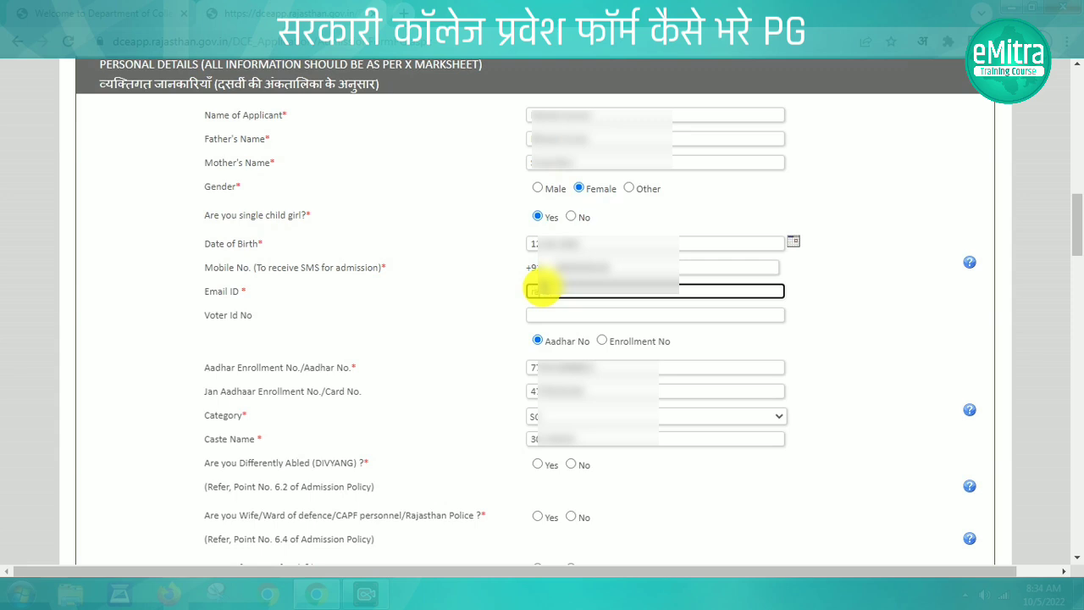
type("@g@gmail.com")
left_click(492, 310)
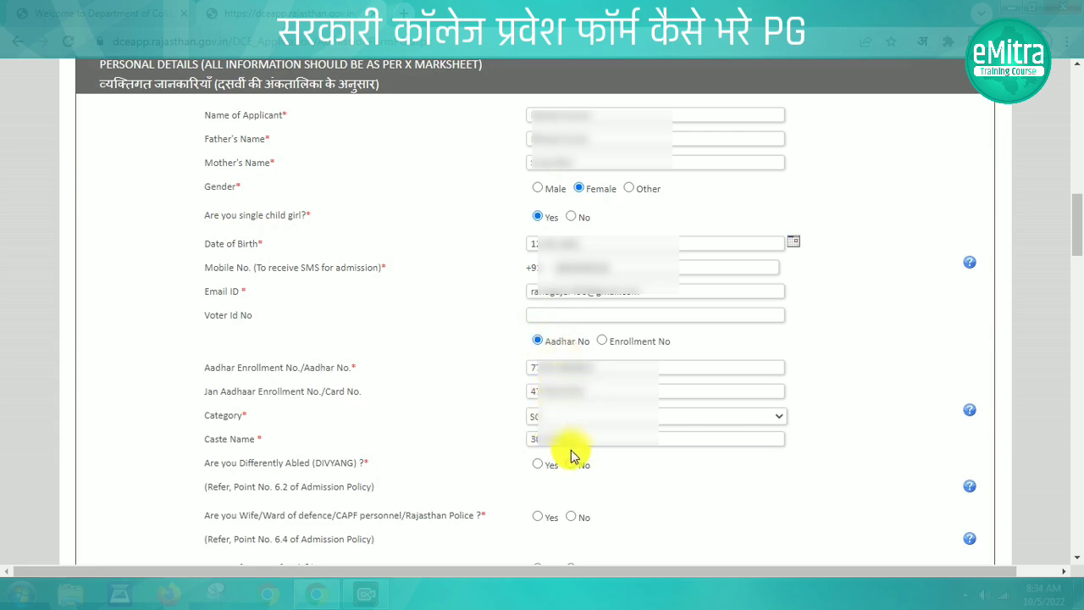
Answer Yes for BPL family and No for disability, defence ward, Kashmiri migrant, Assam, deceased-employee ward and Covid-19 loss
scroll(572, 455, "down", 5)
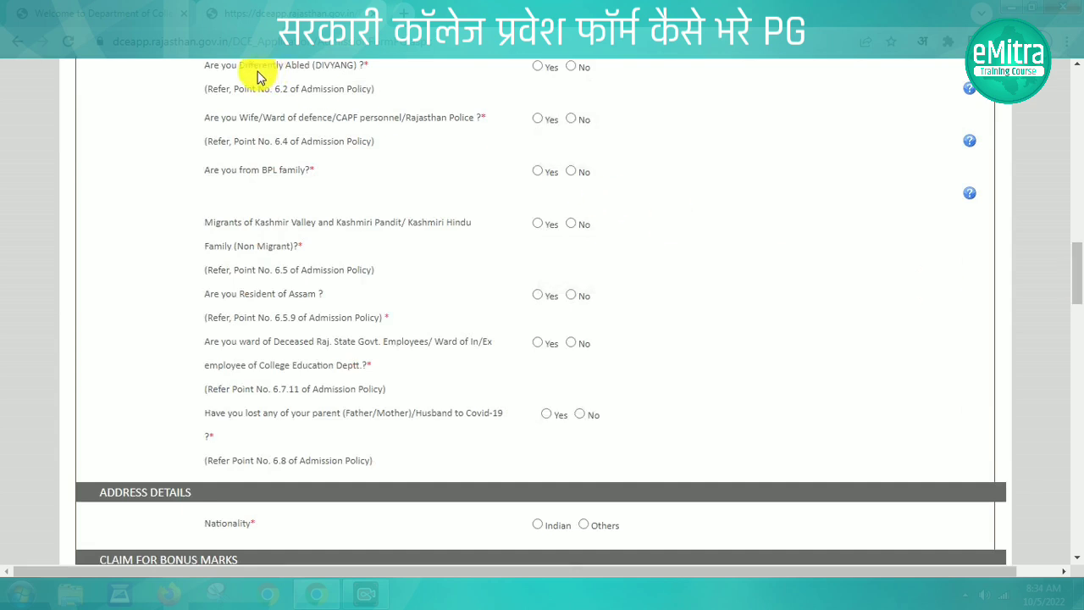
left_click(571, 68)
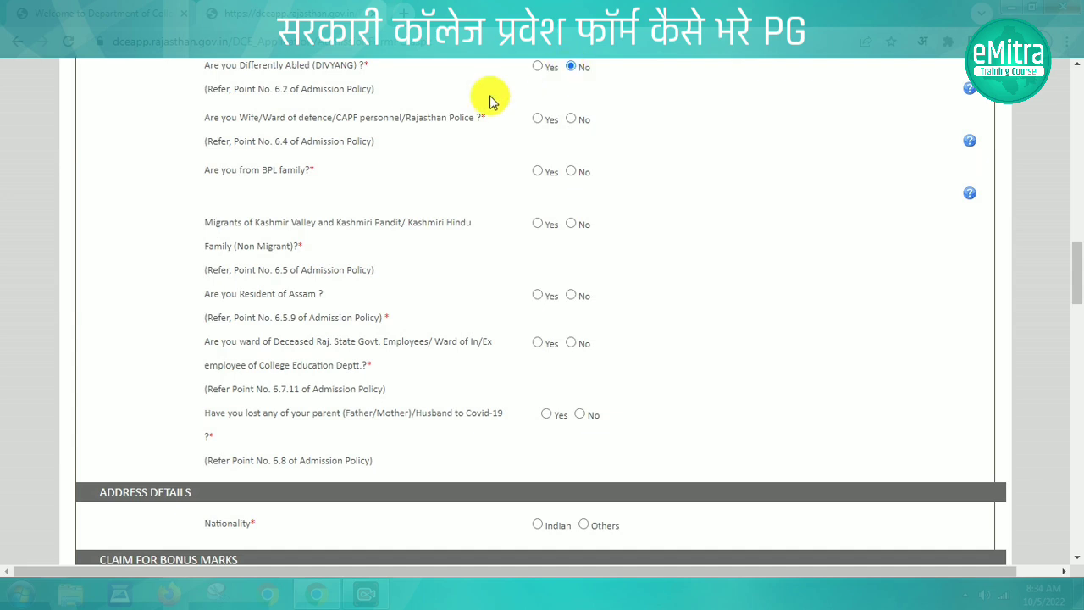
left_click(571, 119)
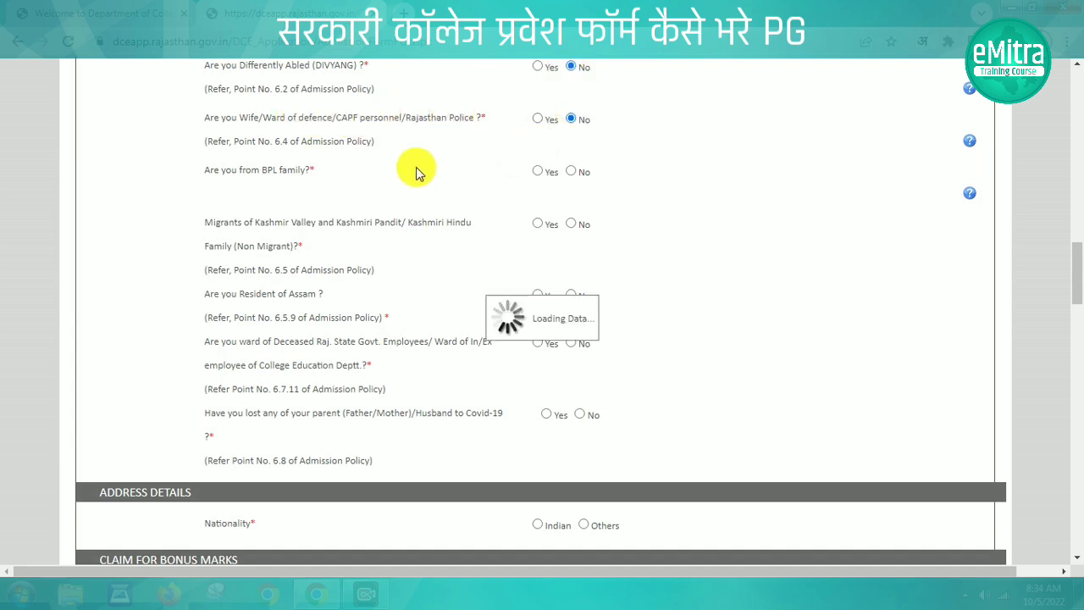
left_click(538, 172)
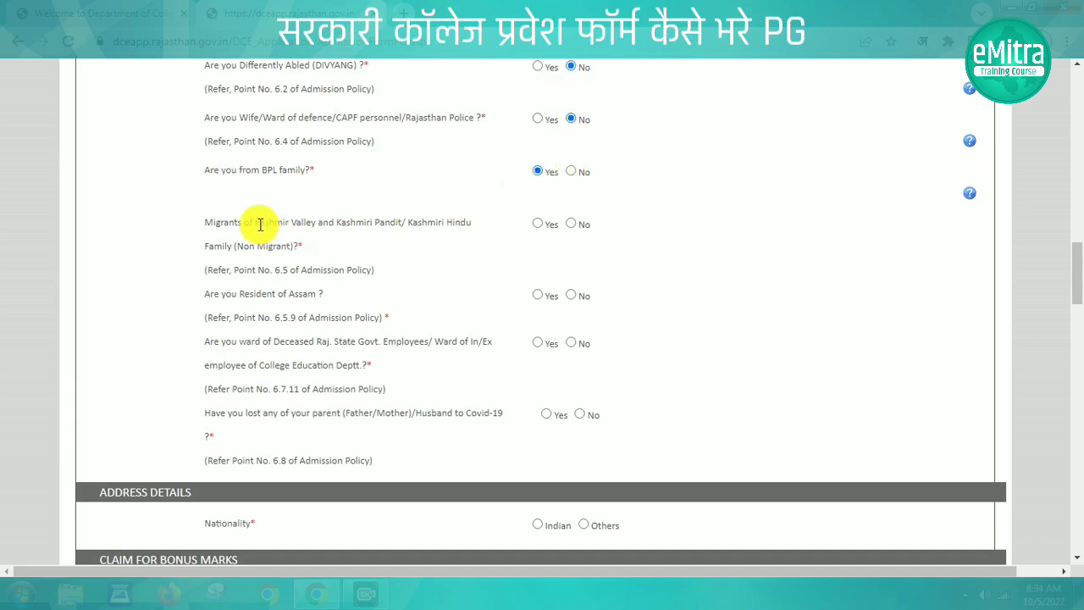
left_click(571, 224)
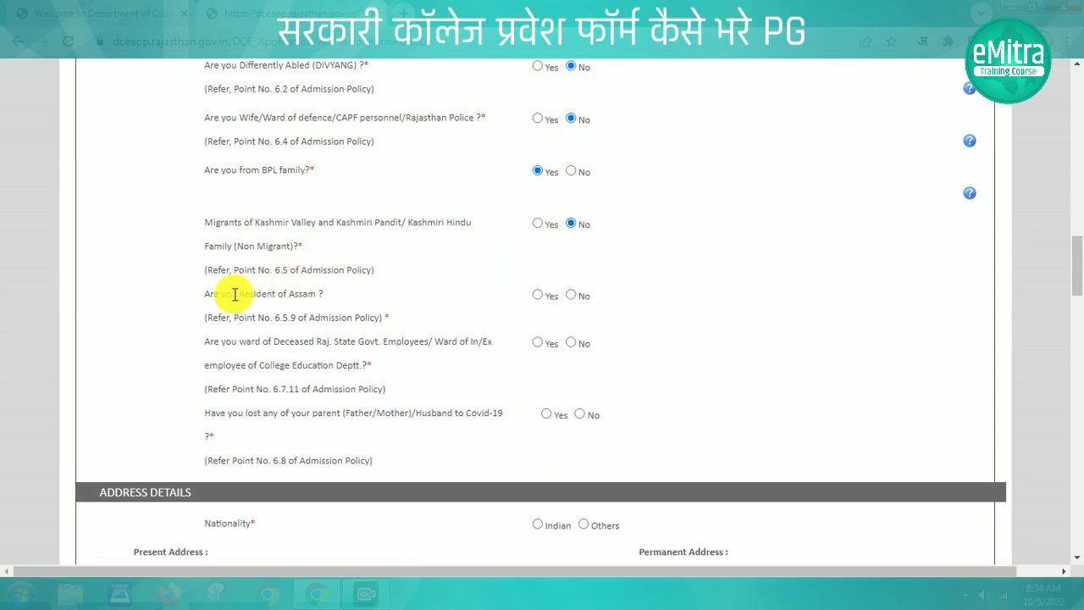
left_click(572, 295)
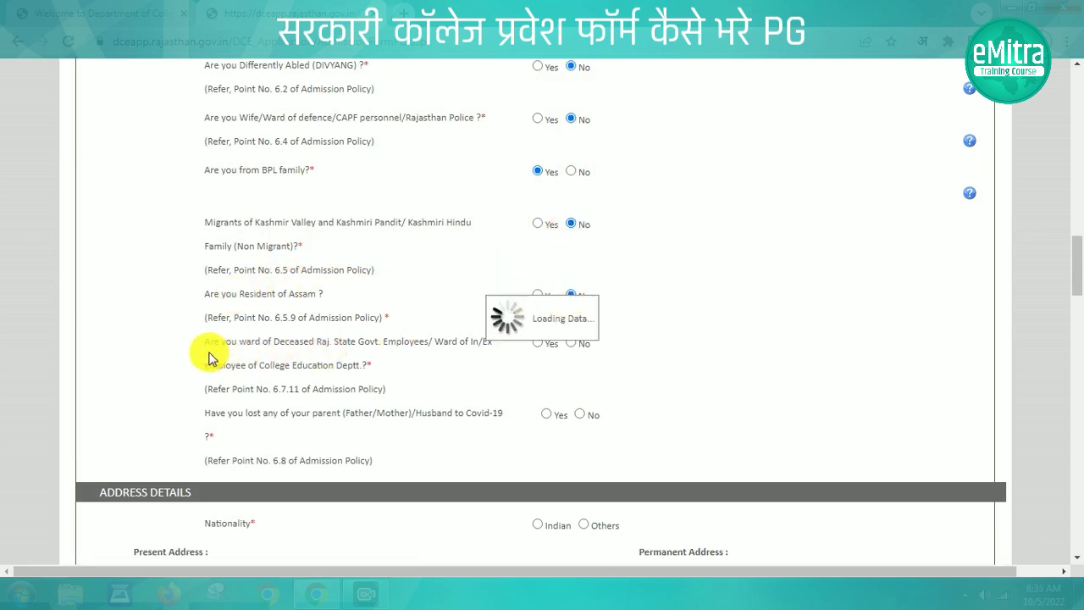
left_click(576, 345)
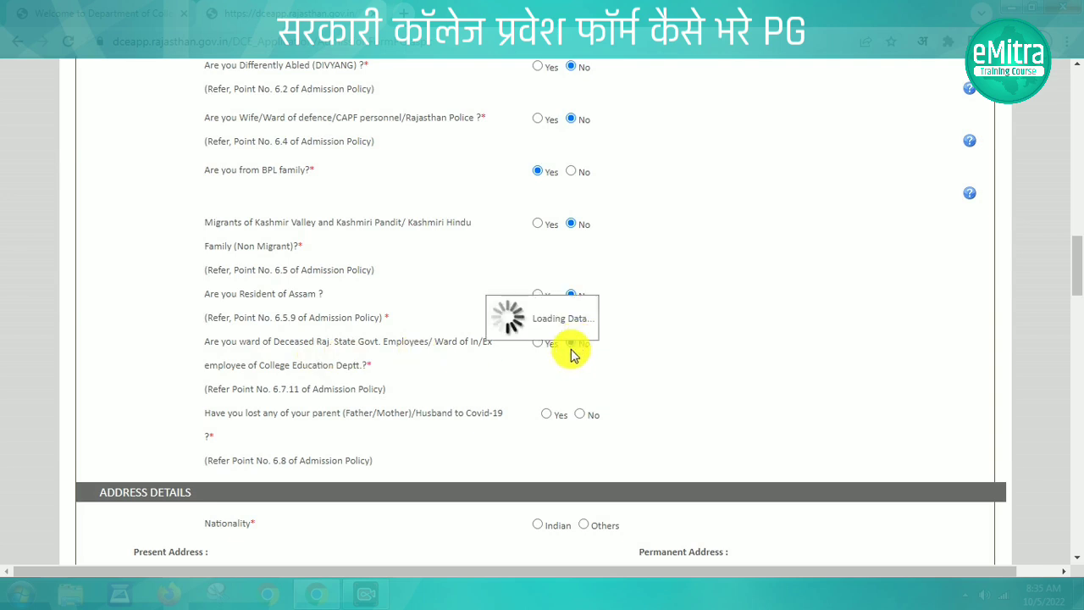
left_click_drag(208, 414, 580, 426)
left_click(581, 416)
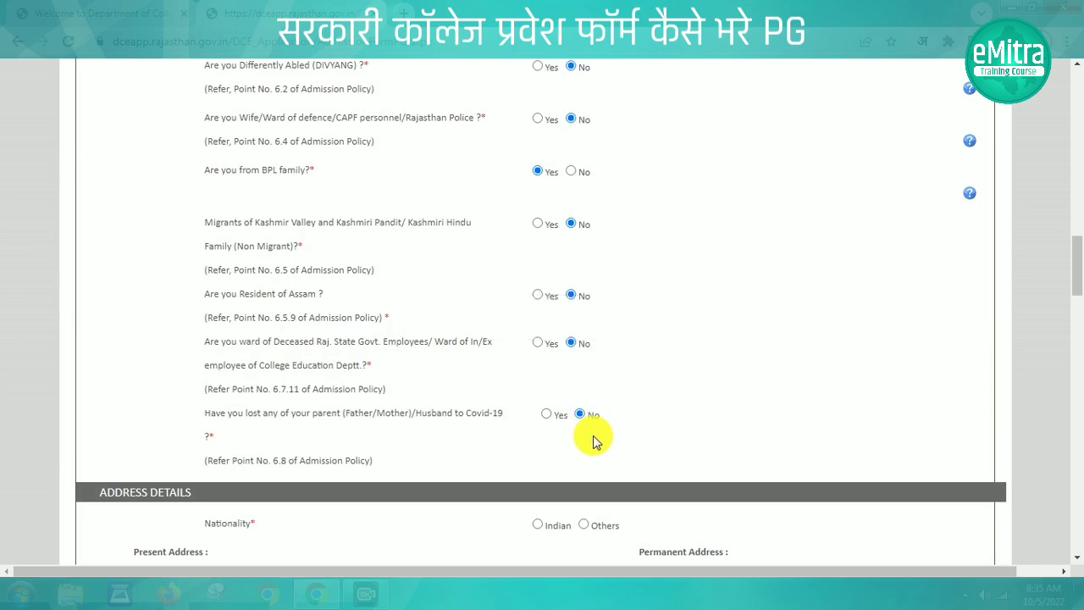
Set nationality Indian, confirm Rajasthan residence and enter the present house/lane address
left_click(1077, 305)
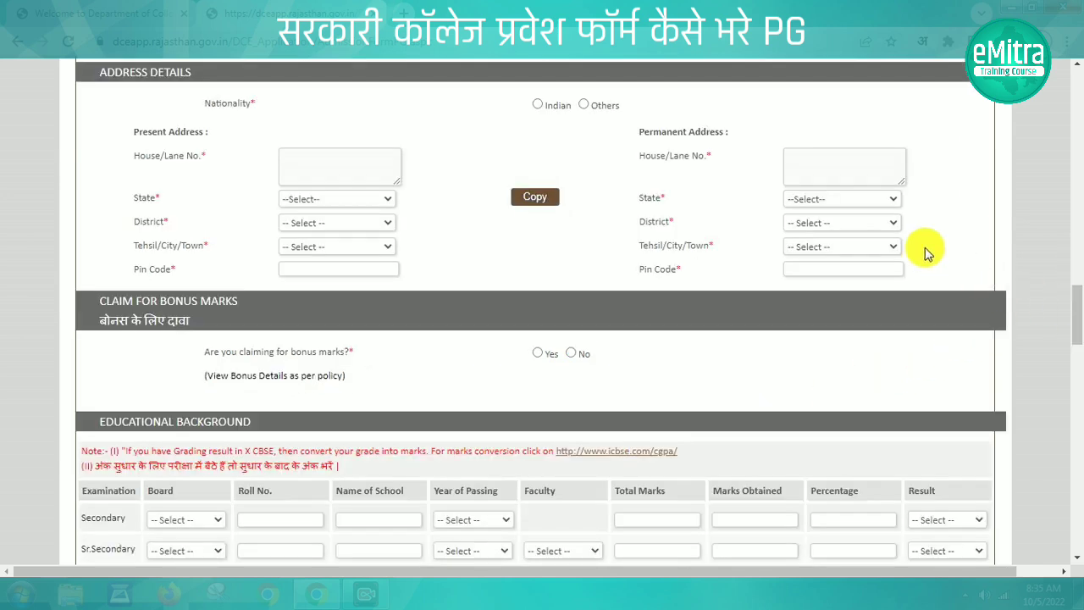
left_click(538, 104)
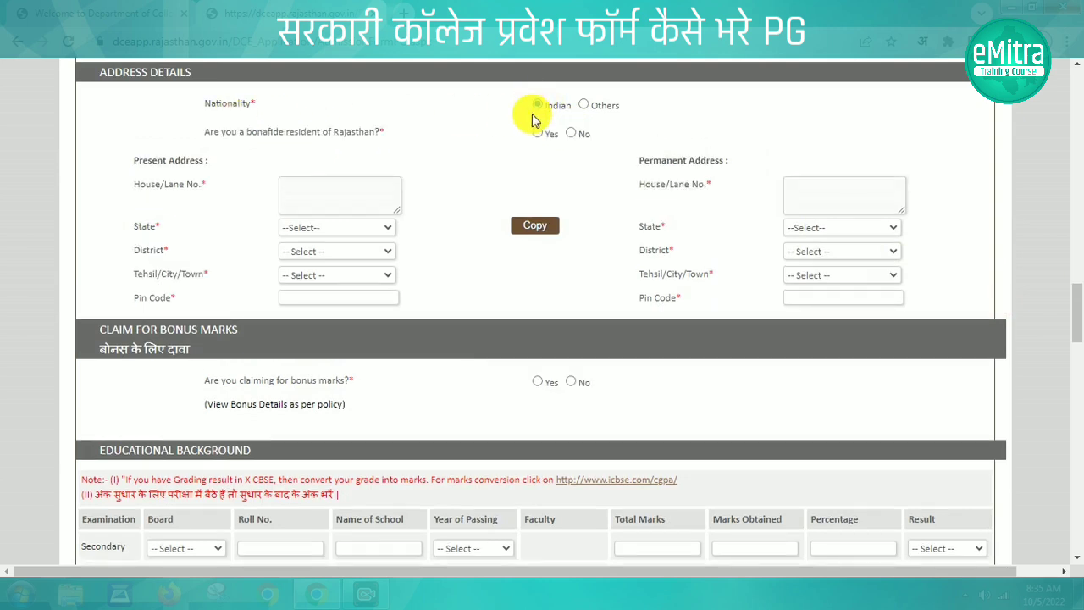
left_click(536, 132)
left_click(317, 196)
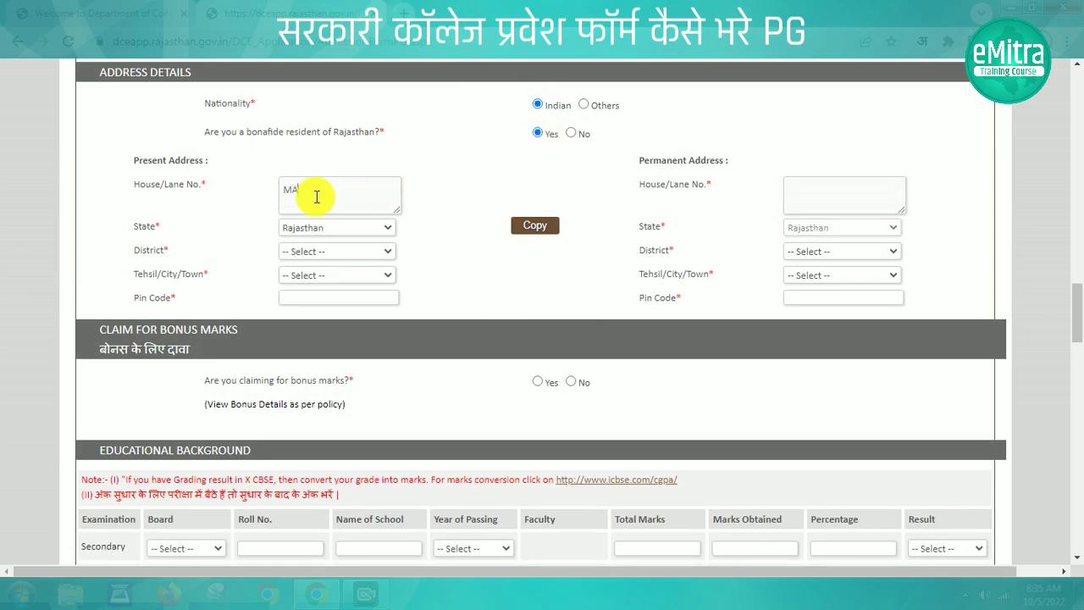
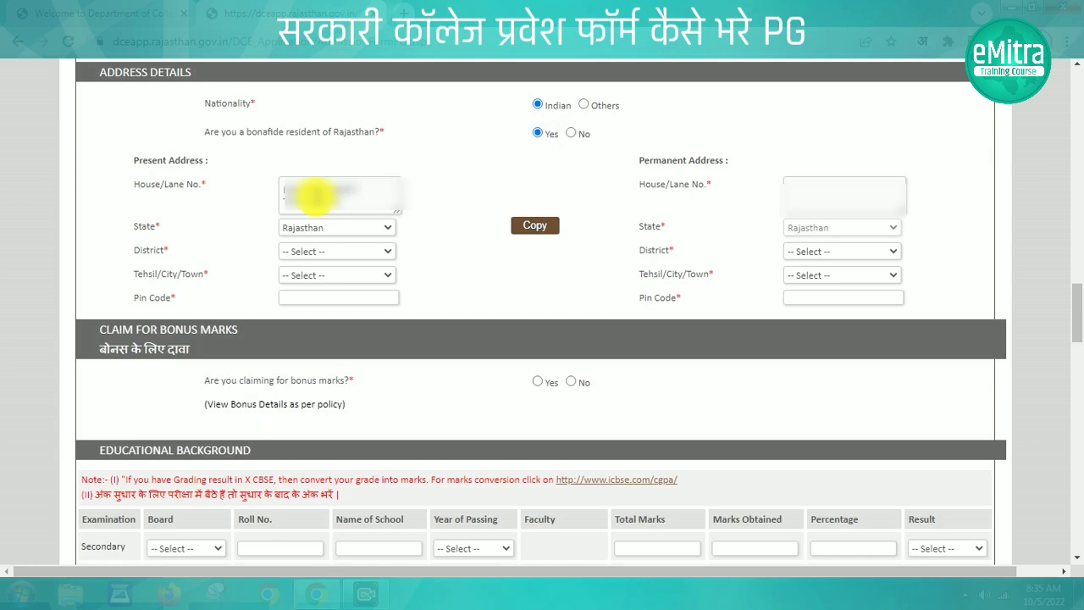
Choose district Pali and tehsil Sumerpur, enter the pin code and copy to the permanent address
left_click(348, 251)
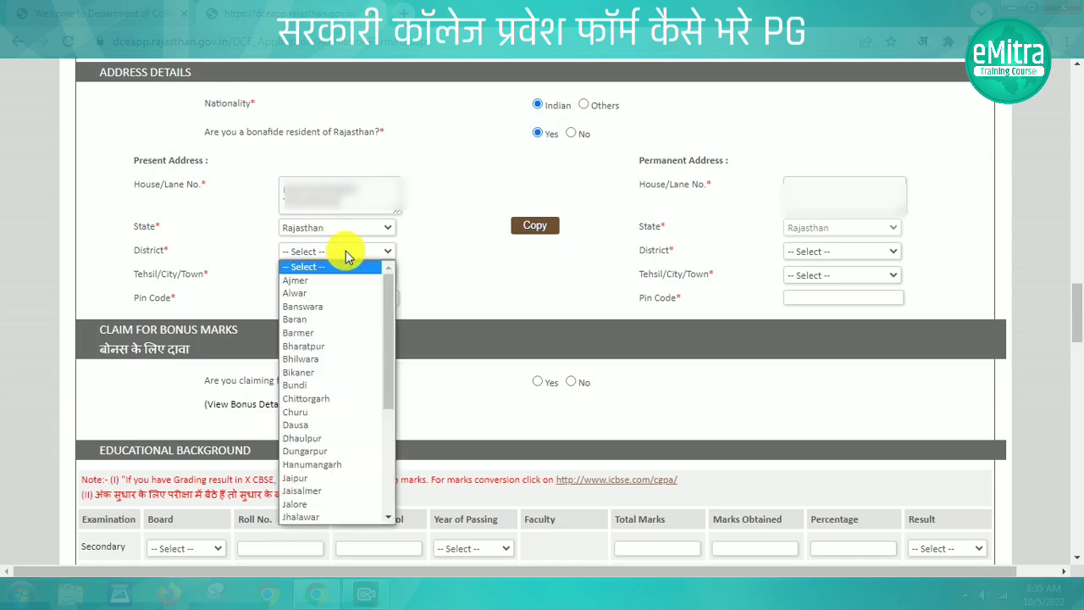
key("p")
key("Return")
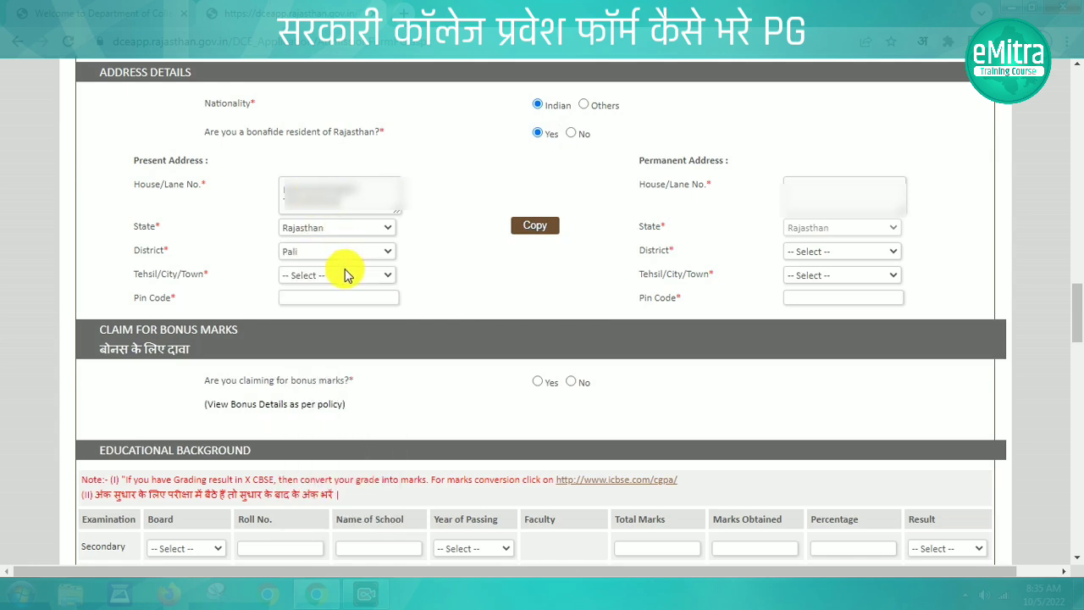
left_click(345, 275)
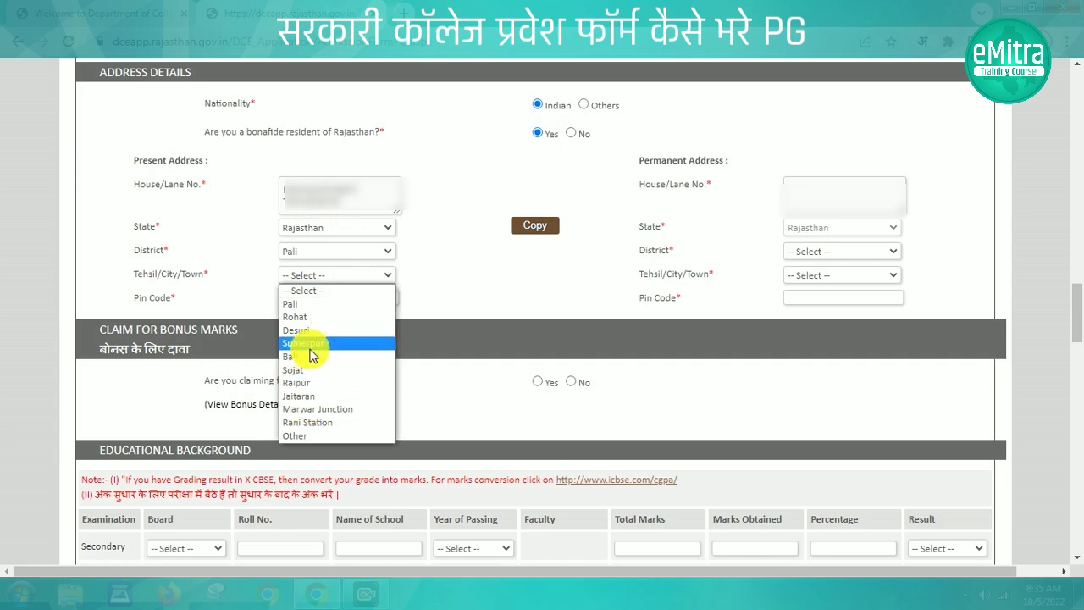
left_click(310, 348)
left_click(297, 296)
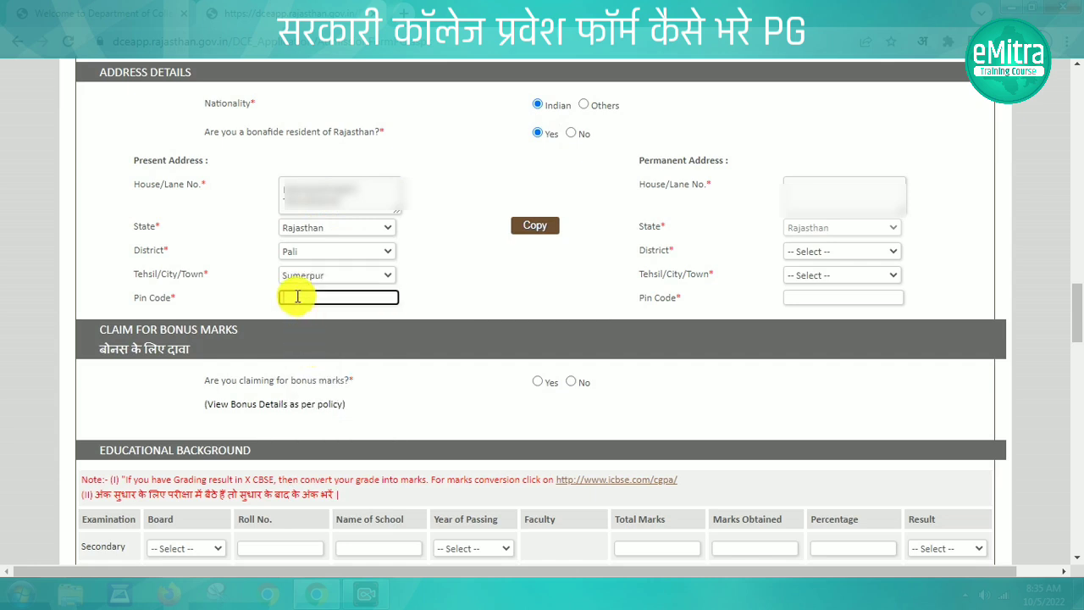
type("306912")
left_click(467, 297)
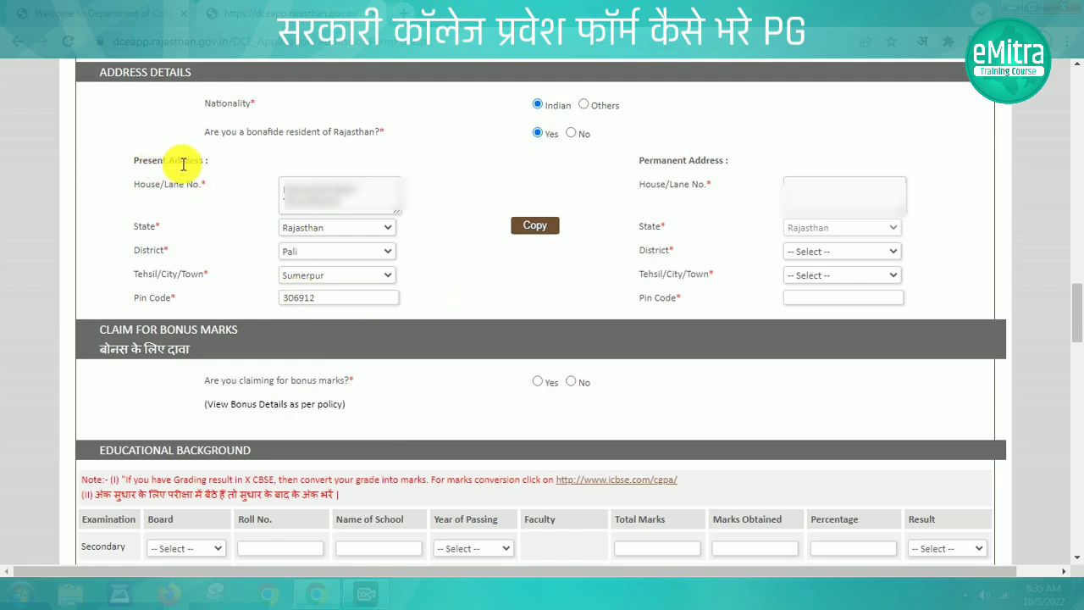
left_click(540, 233)
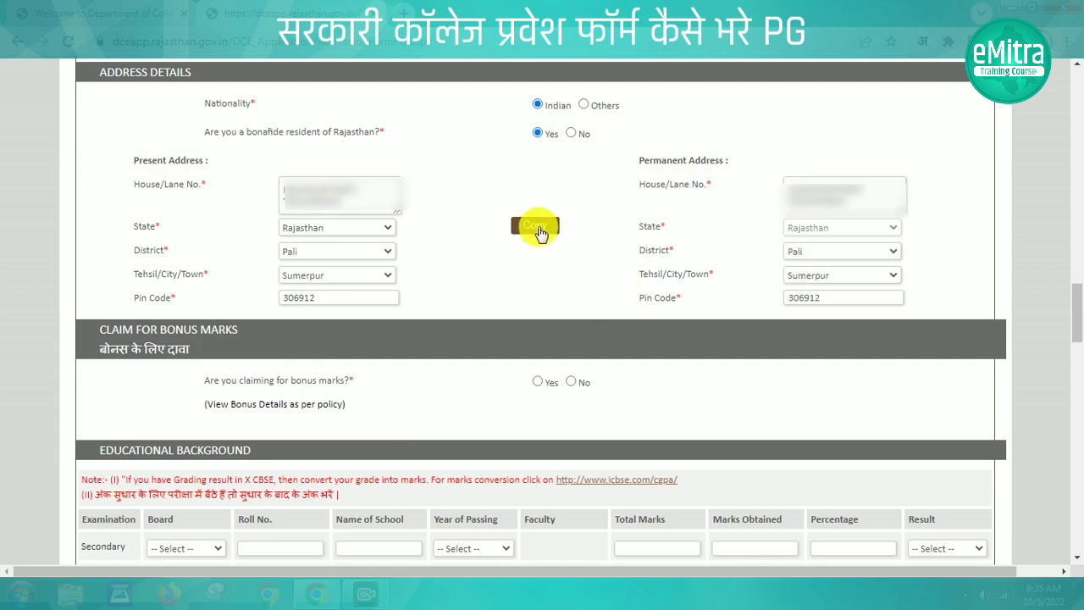
left_click_drag(206, 380, 380, 387)
left_click(398, 388)
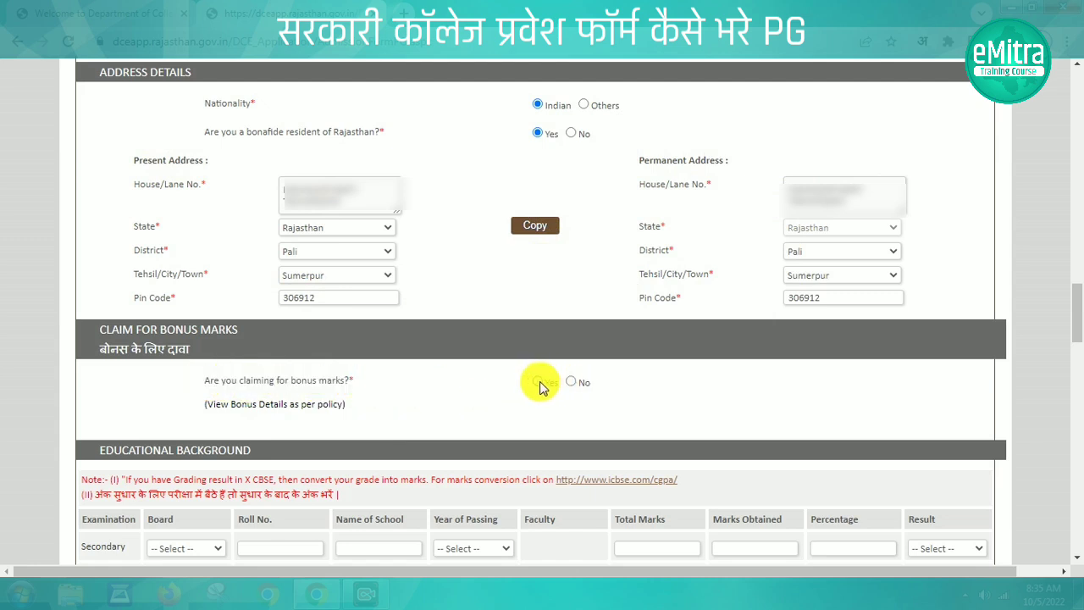
Claim bonus marks with NSS as the bonus type
left_click(539, 383)
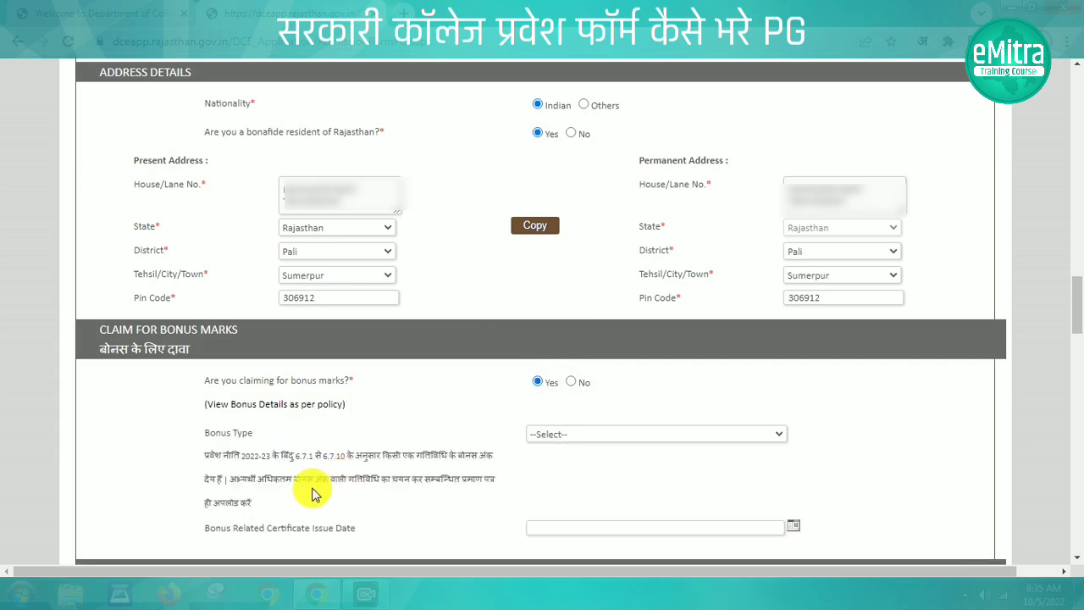
left_click(574, 437)
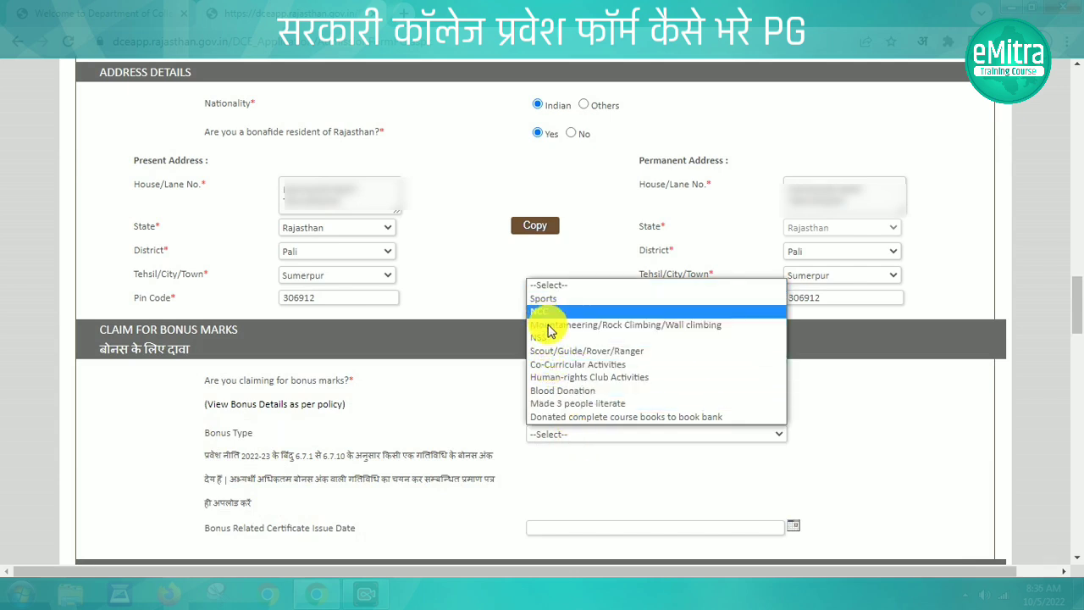
left_click(550, 338)
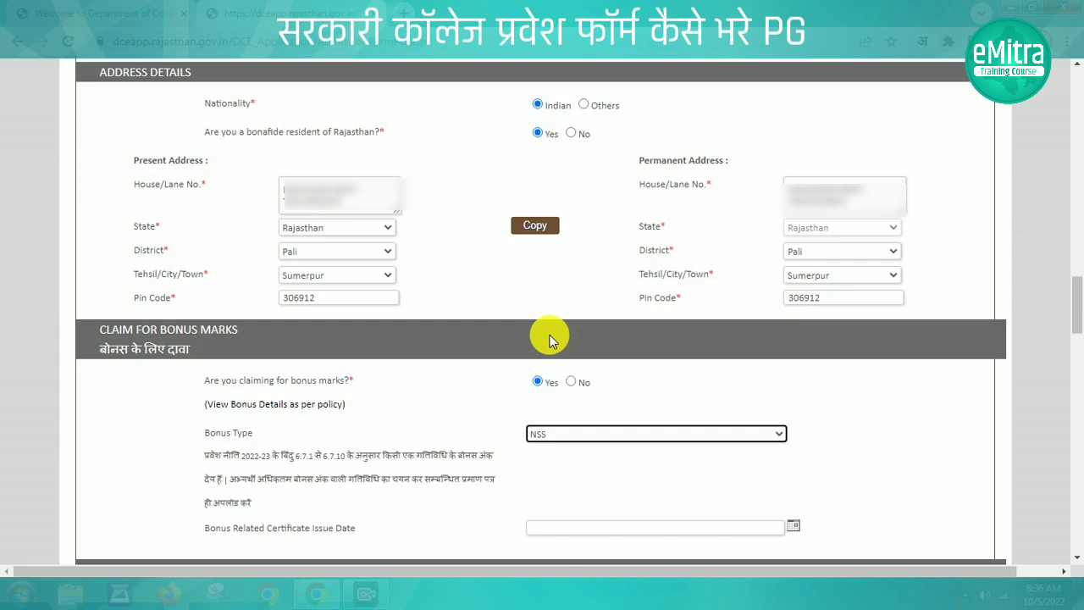
Set the NSS certificate issue date to 05/02/2022
left_click(552, 528)
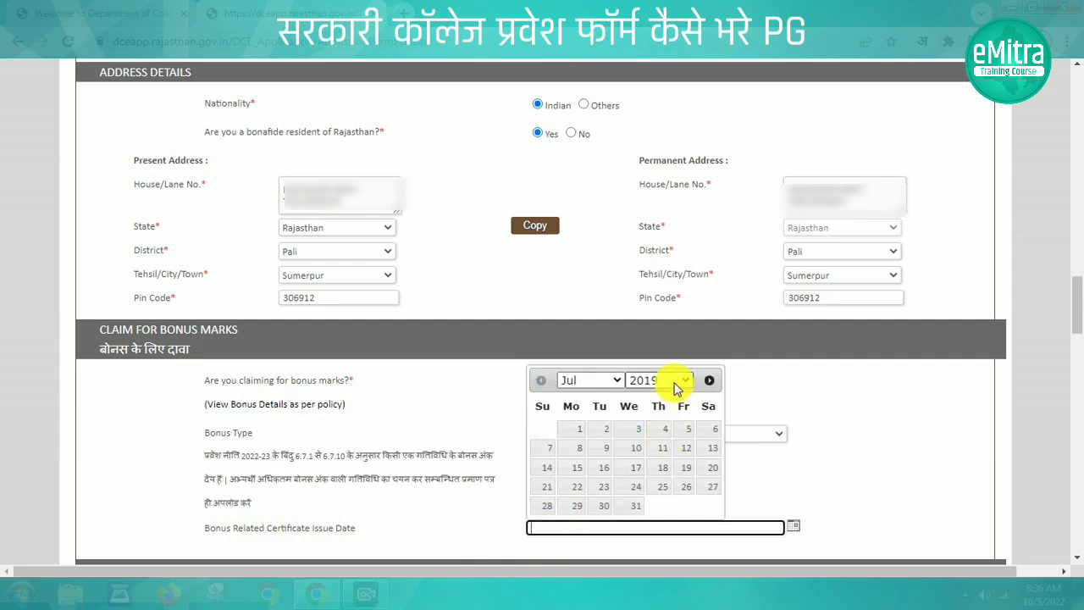
left_click(676, 385)
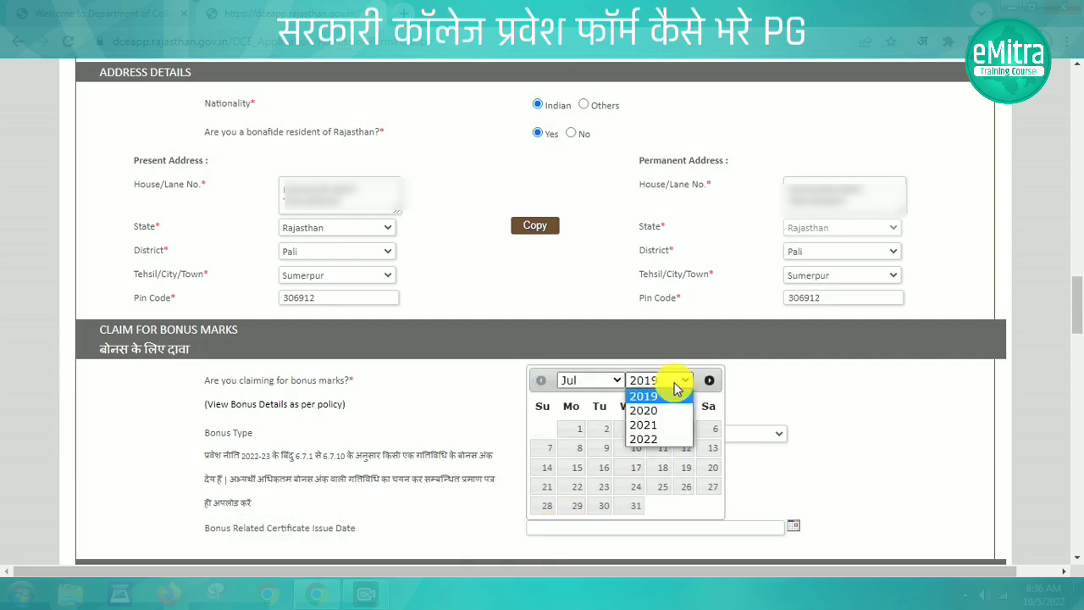
left_click(656, 439)
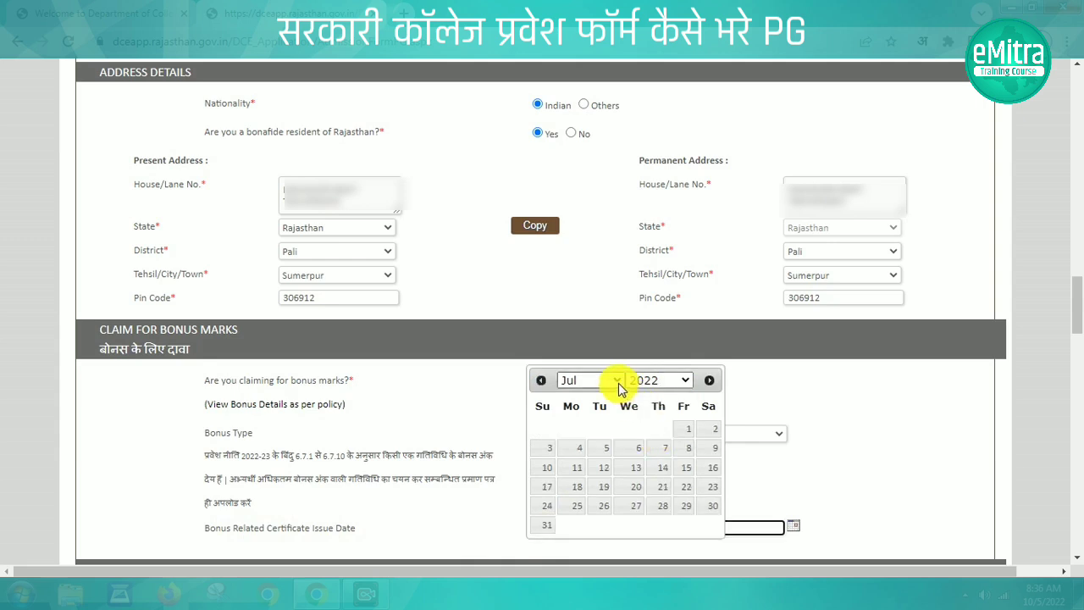
left_click(620, 386)
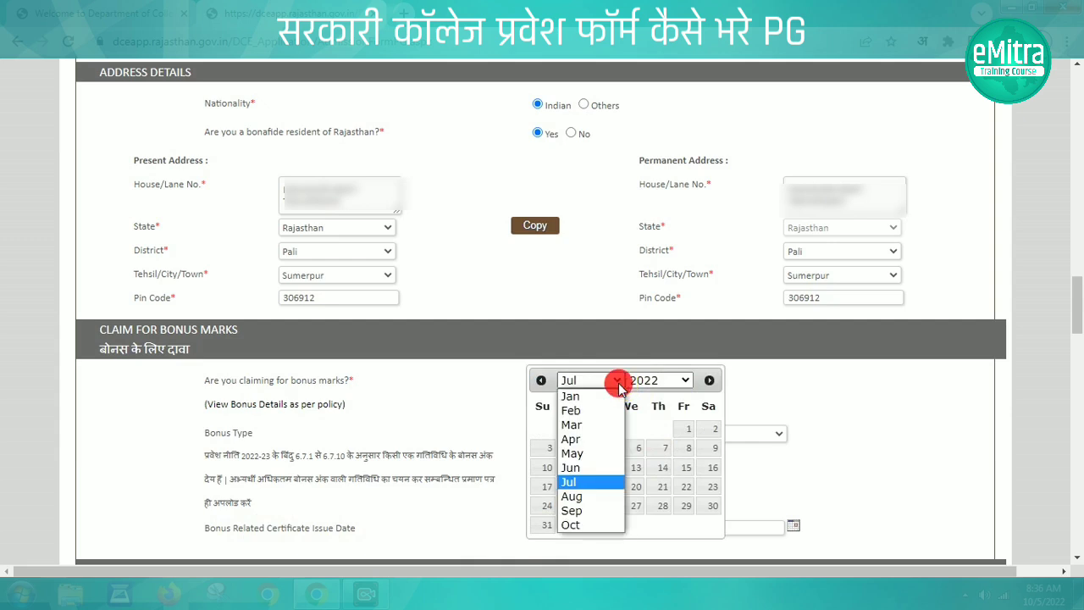
left_click(583, 410)
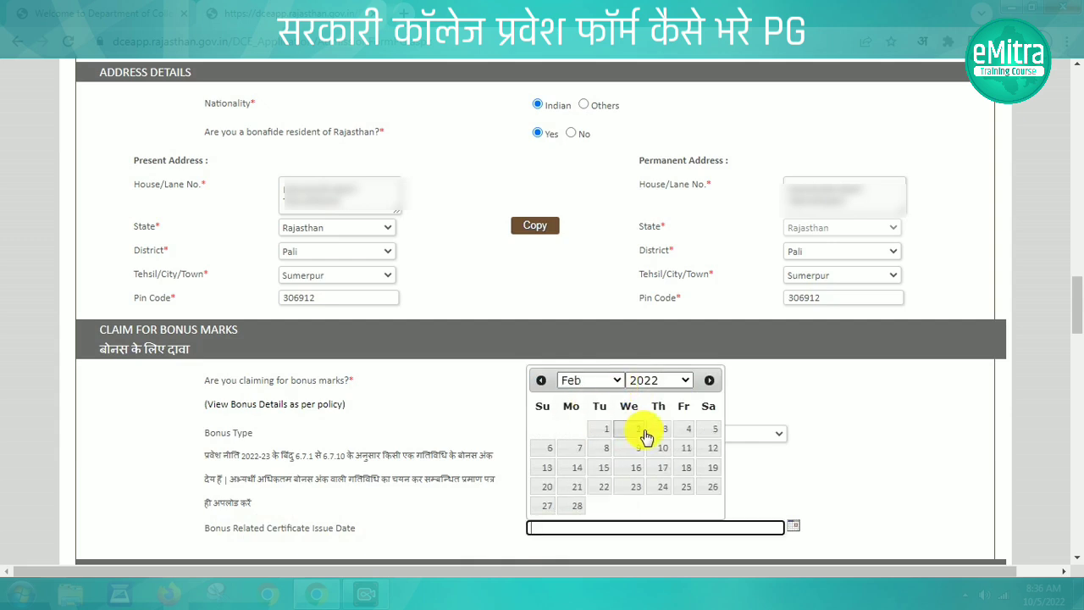
left_click(712, 429)
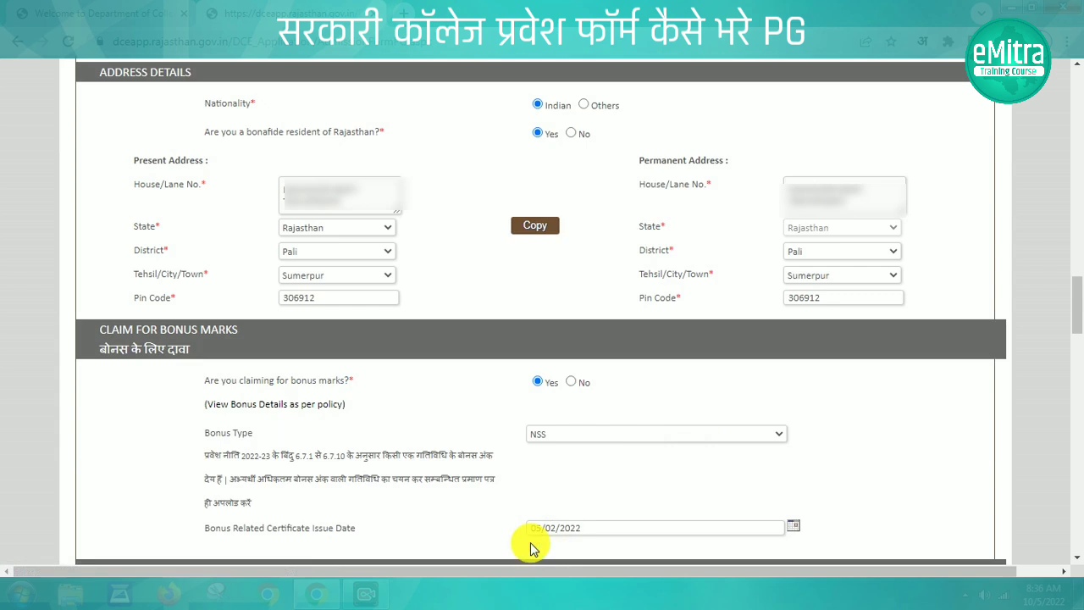
scroll(530, 549, "down", 6)
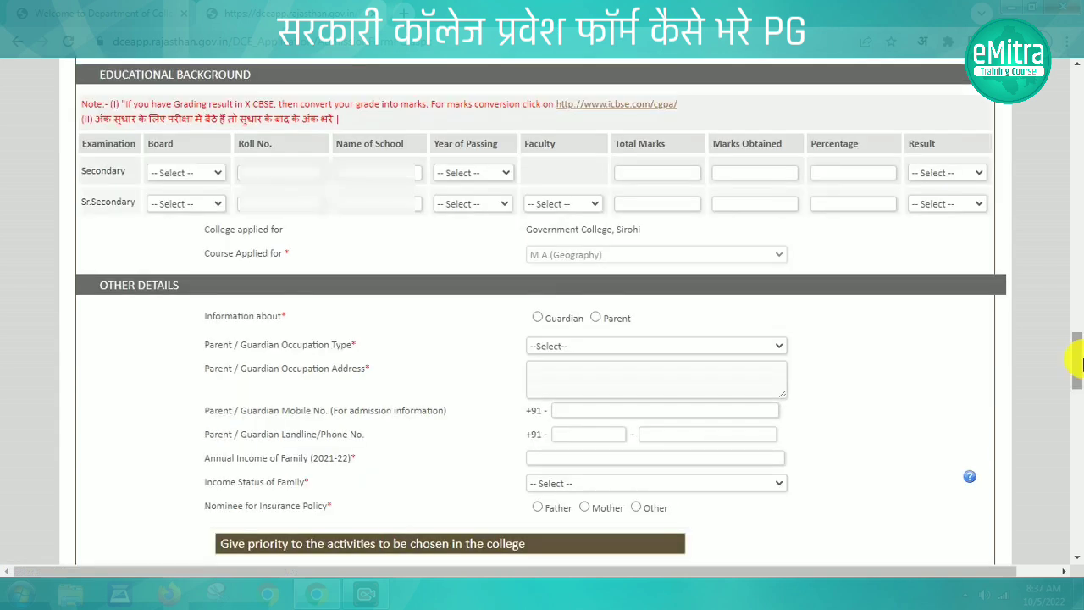
Fill the Secondary row with RBSE board, roll number, school name and passing year 2017
left_click(205, 173)
left_click(161, 202)
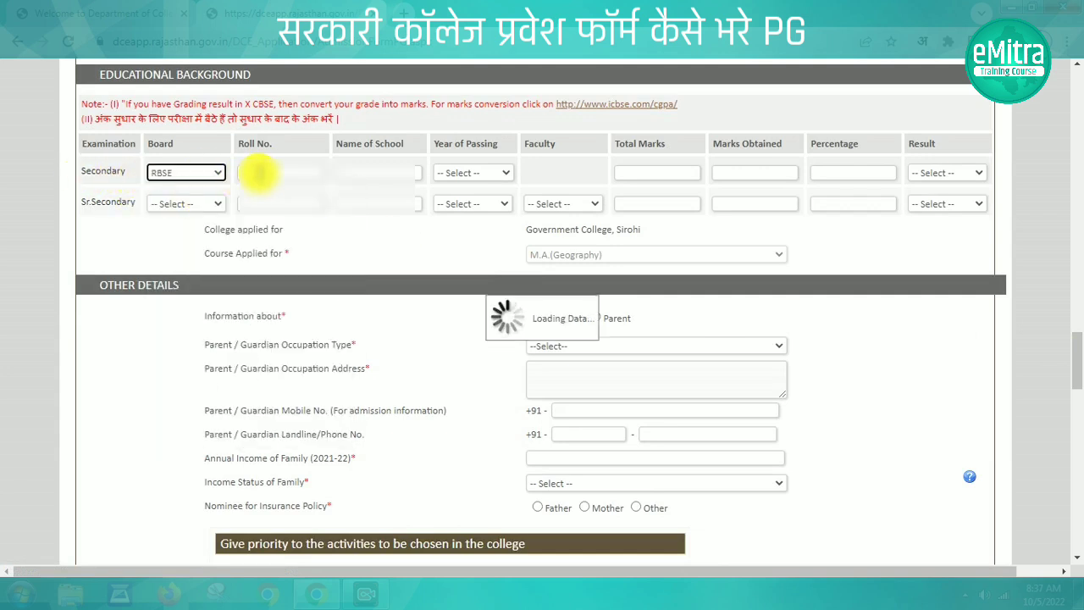
left_click(265, 173)
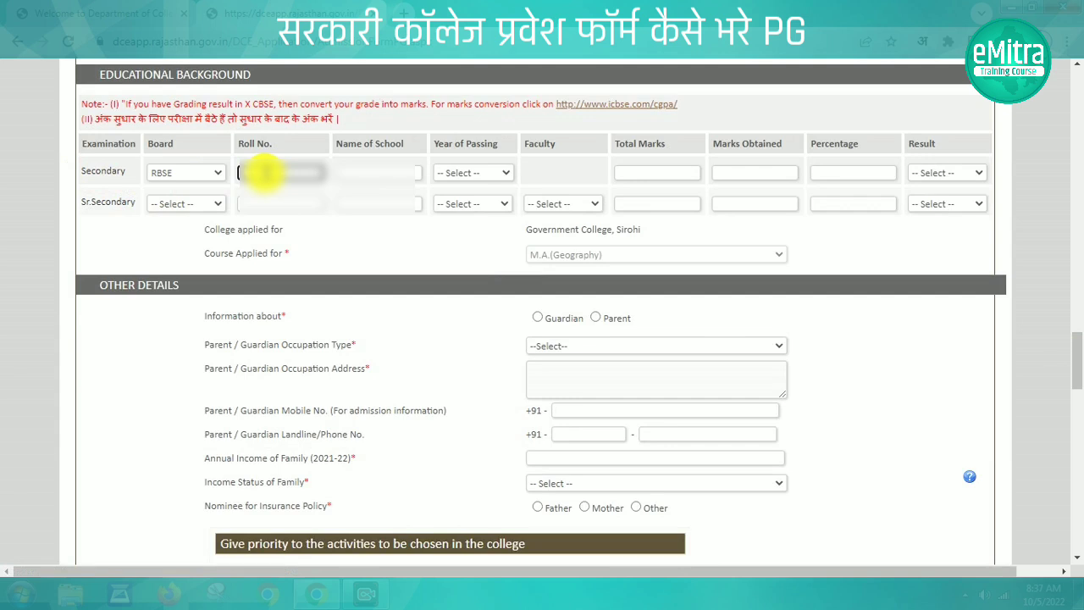
scroll(265, 173, "down", 1)
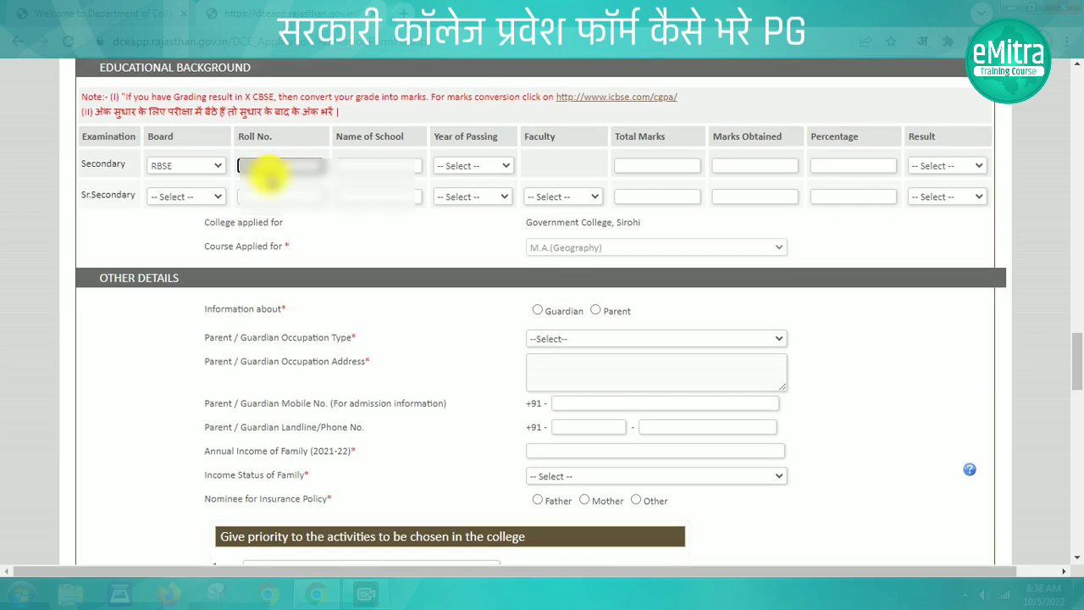
left_click(373, 164)
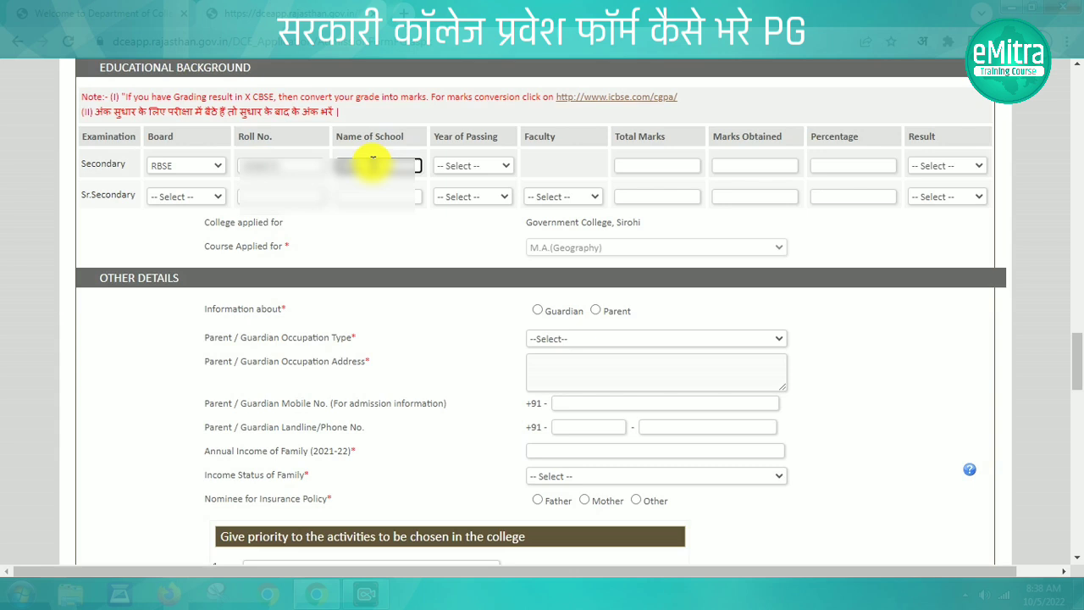
type("A")
left_click(472, 166)
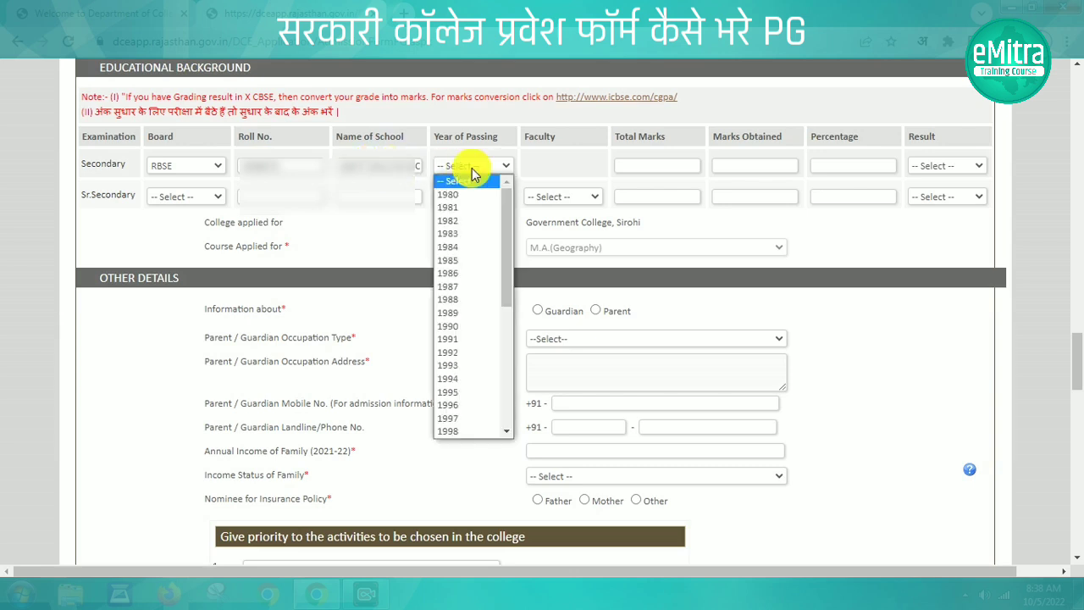
key("Down")
key("Down")
key("Down")
key("Down")
key("Down")
key("Down")
key("Down")
key("Down")
key("Down")
key("Down")
key("Down")
key("Down")
key("Down")
key("Down")
key("Down")
key("Down")
key("Down")
key("Down")
key("Down")
key("Down")
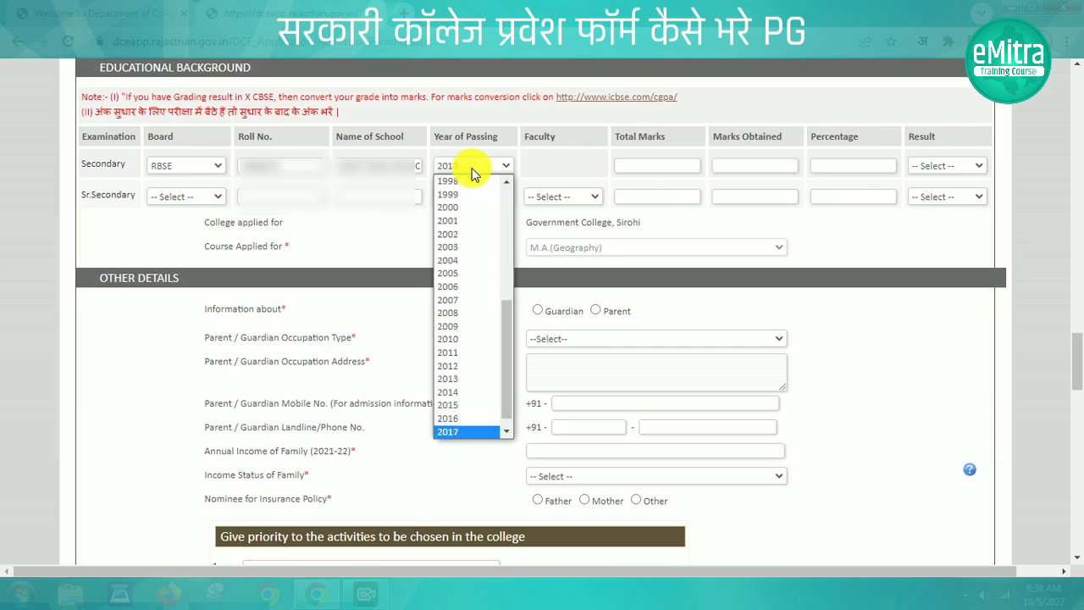
key("Return")
Enter Secondary marks of 278 out of 600 (46.33%) and set the result to Pass
left_click(644, 166)
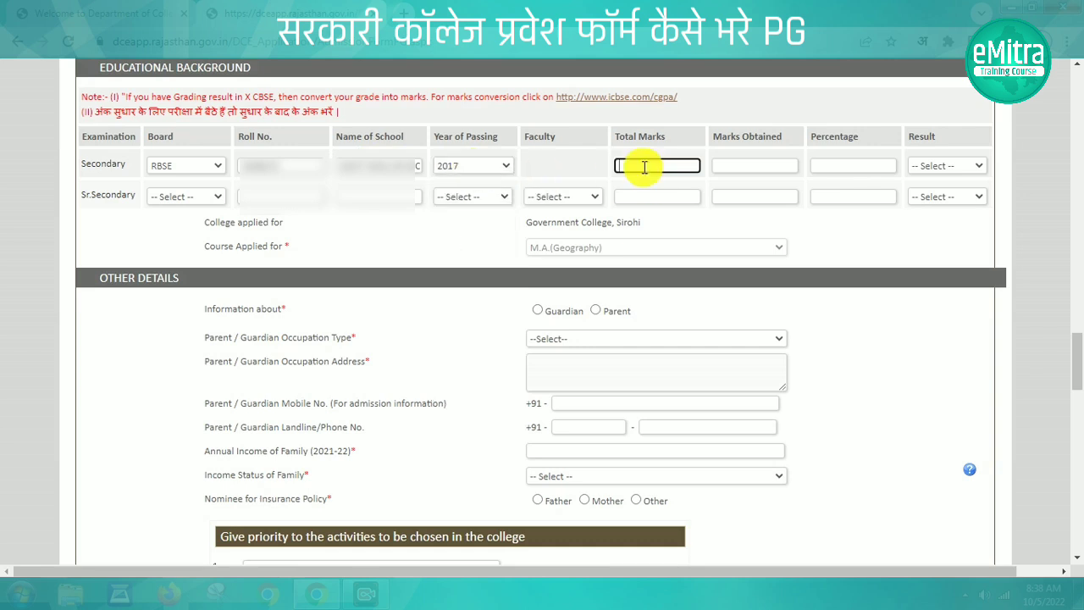
type("600")
left_click(740, 166)
type("278")
left_click(842, 168)
left_click(940, 166)
left_click(933, 196)
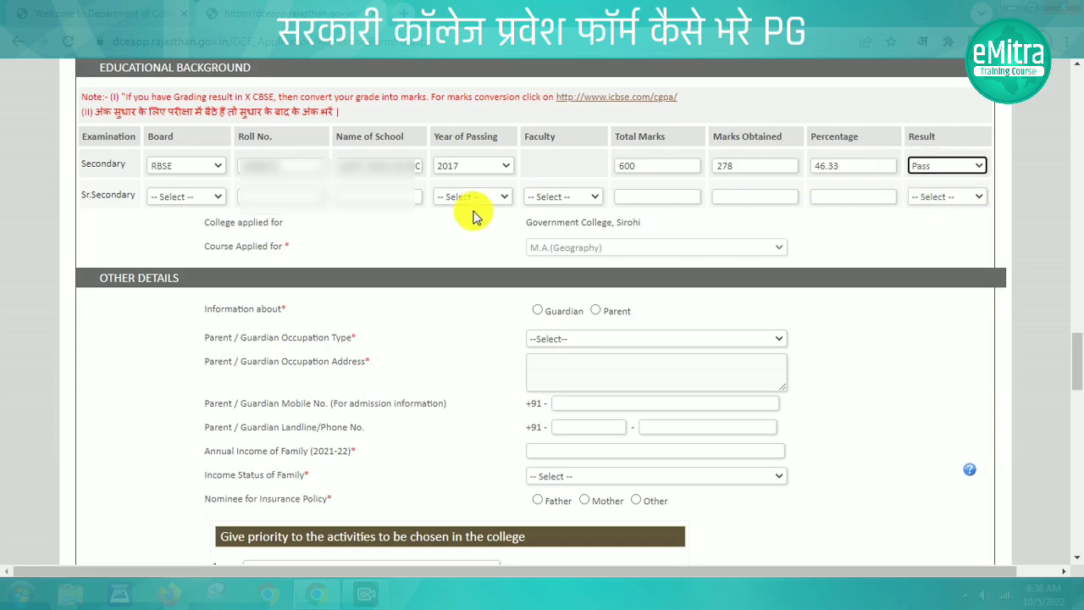
Fill the Sr.Secondary row with RBSE board, roll number, school, year 2019 and ARTS faculty
left_click(184, 200)
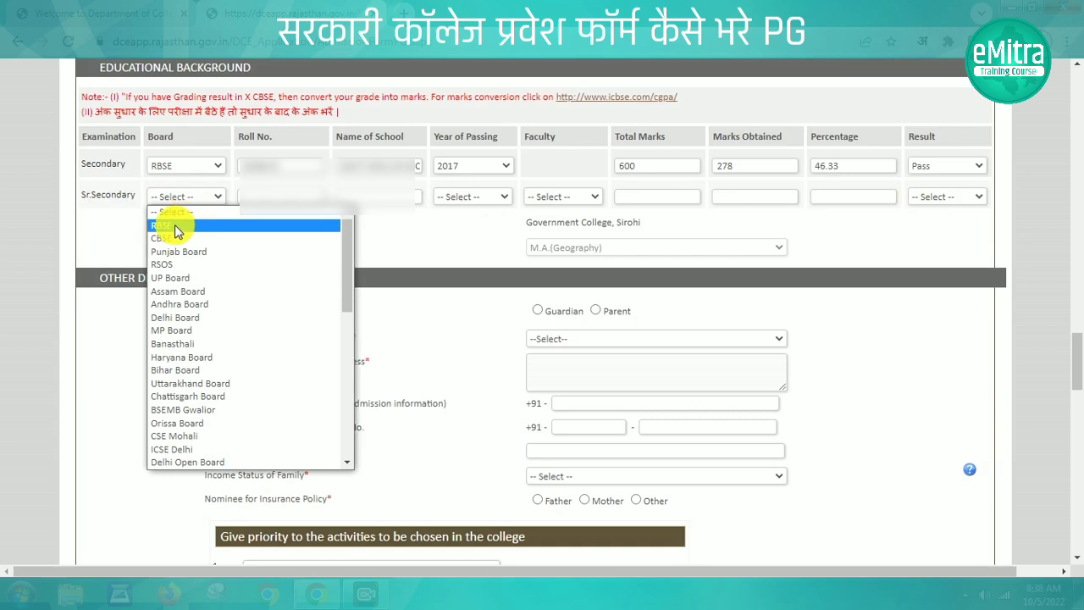
left_click(174, 225)
left_click(267, 200)
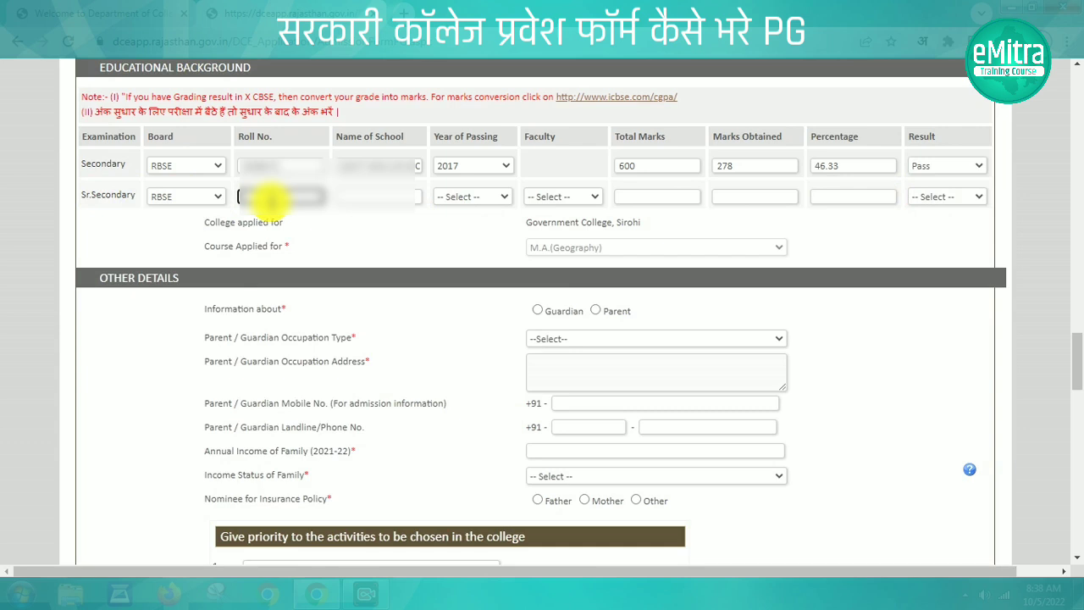
left_click(371, 200)
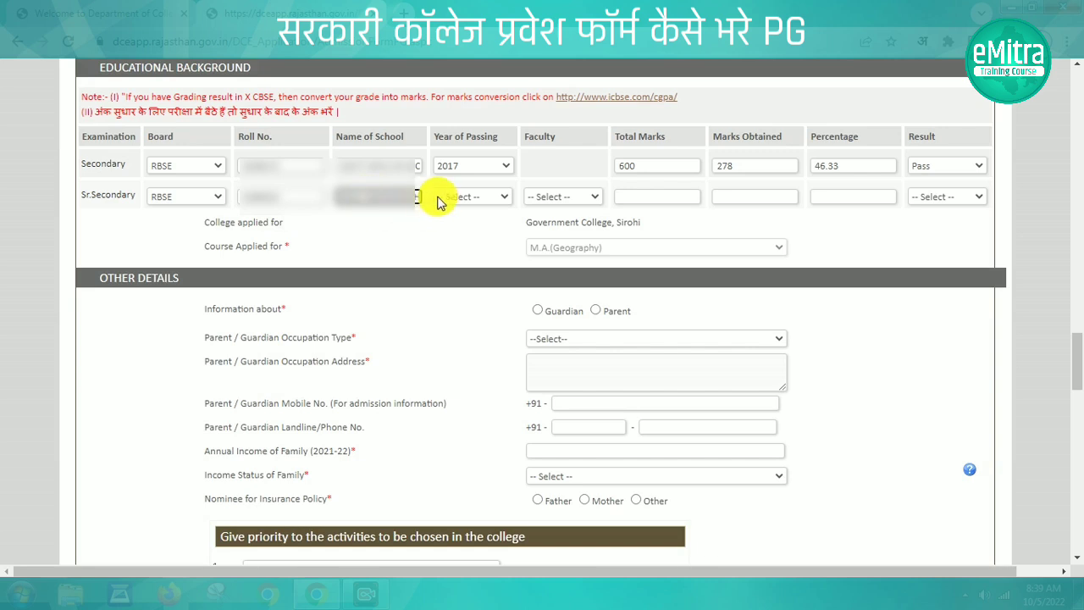
left_click(471, 193)
type("20109")
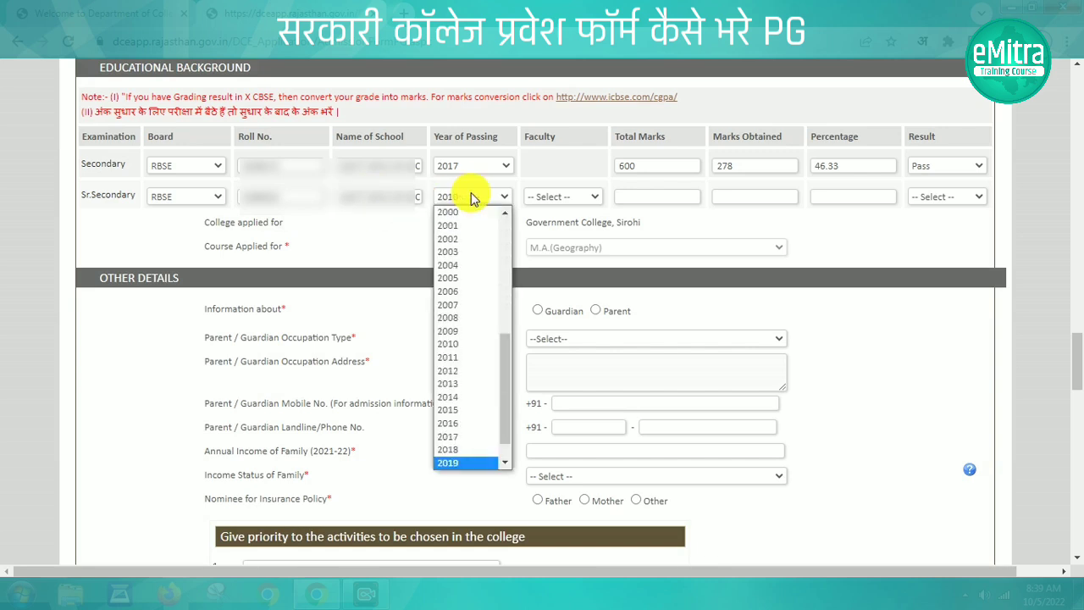
key("Return")
left_click(578, 194)
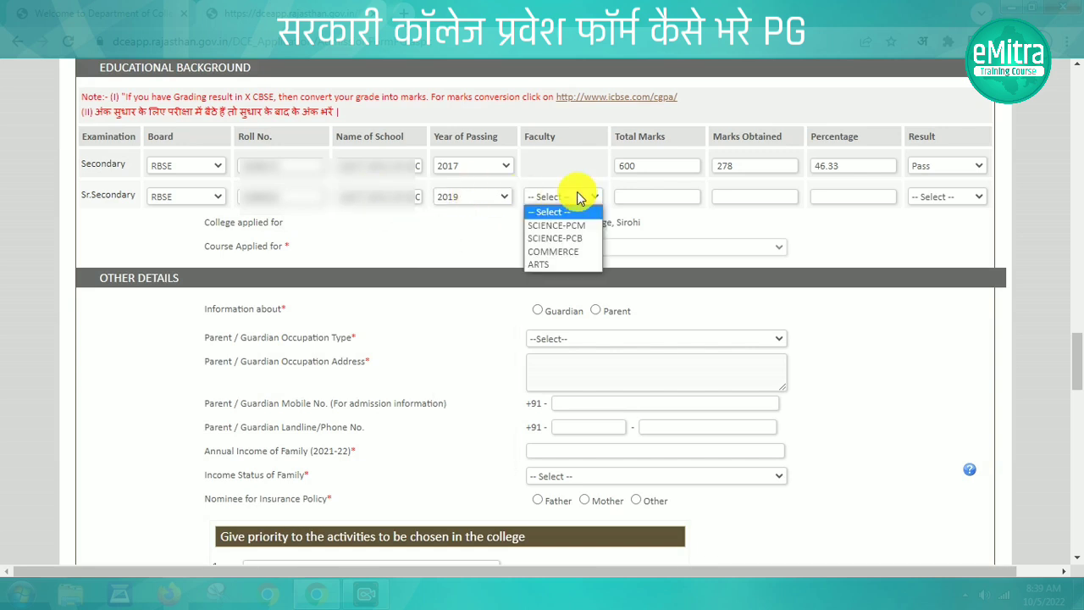
left_click(542, 265)
Enter Sr.Secondary marks of 323 out of 500 (64.60%) and set the result to Pass
left_click(687, 195)
type("52")
key("BackSpace")
type("00")
left_click(761, 197)
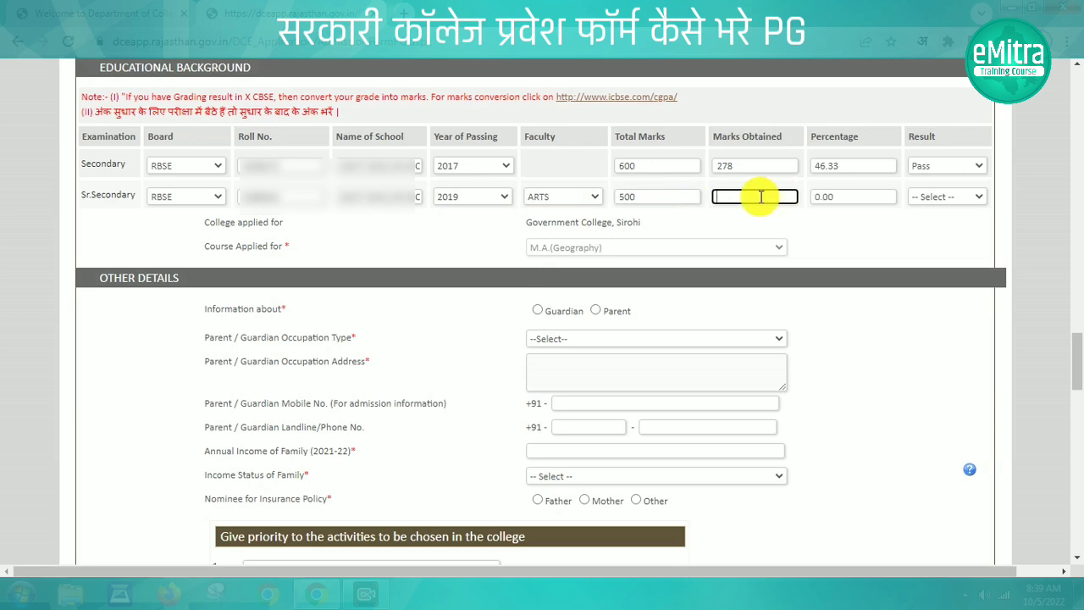
type("323")
left_click(856, 218)
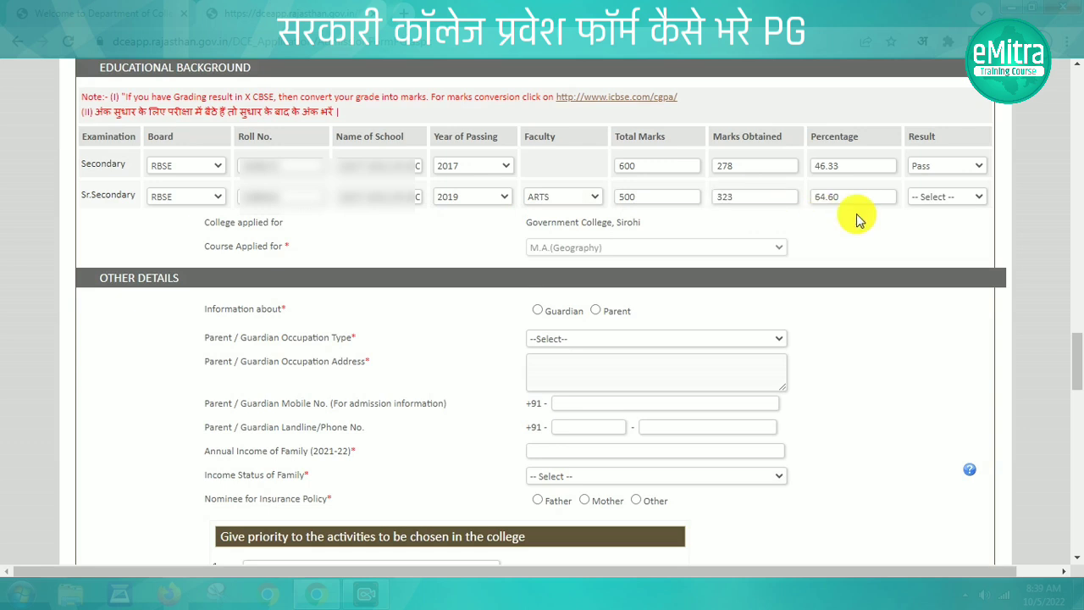
left_click(932, 198)
left_click(936, 221)
left_click(903, 230)
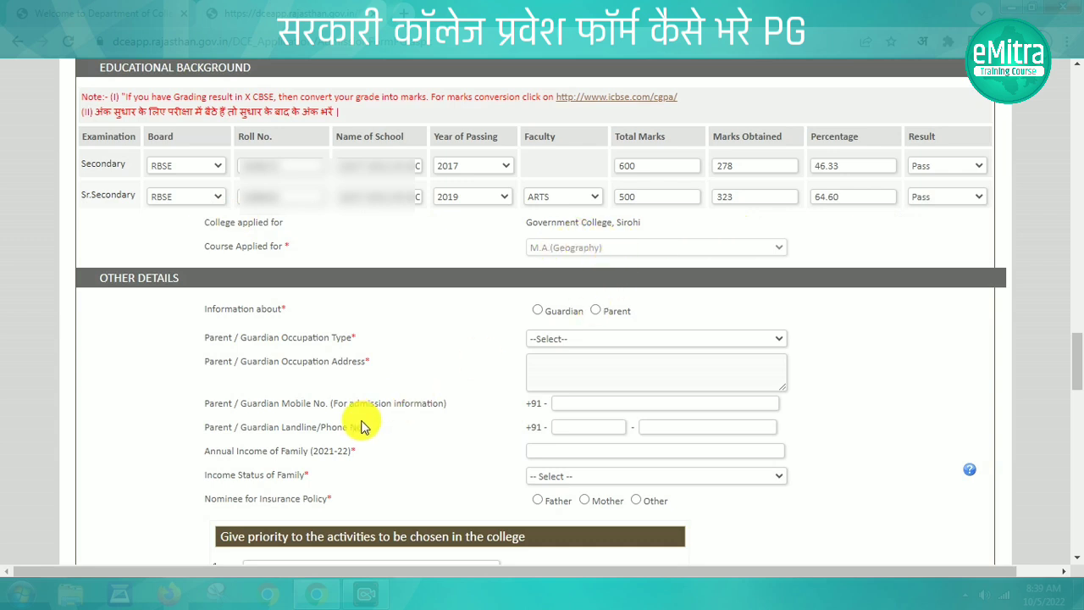
Select Guardian with occupation type Other, entering the occupation address and guardian mobile number
left_click(542, 312)
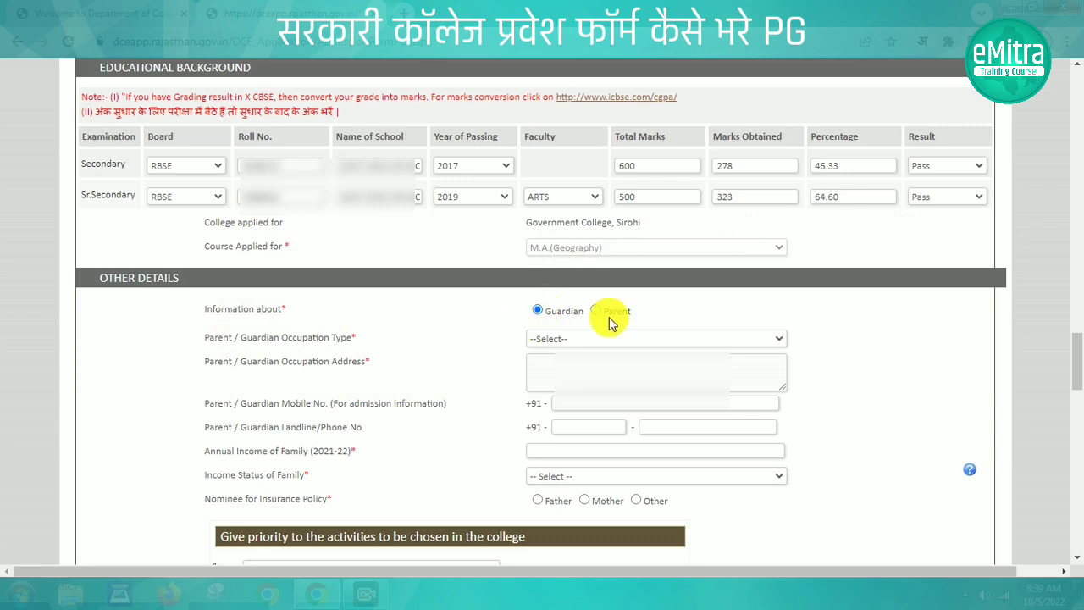
left_click(557, 339)
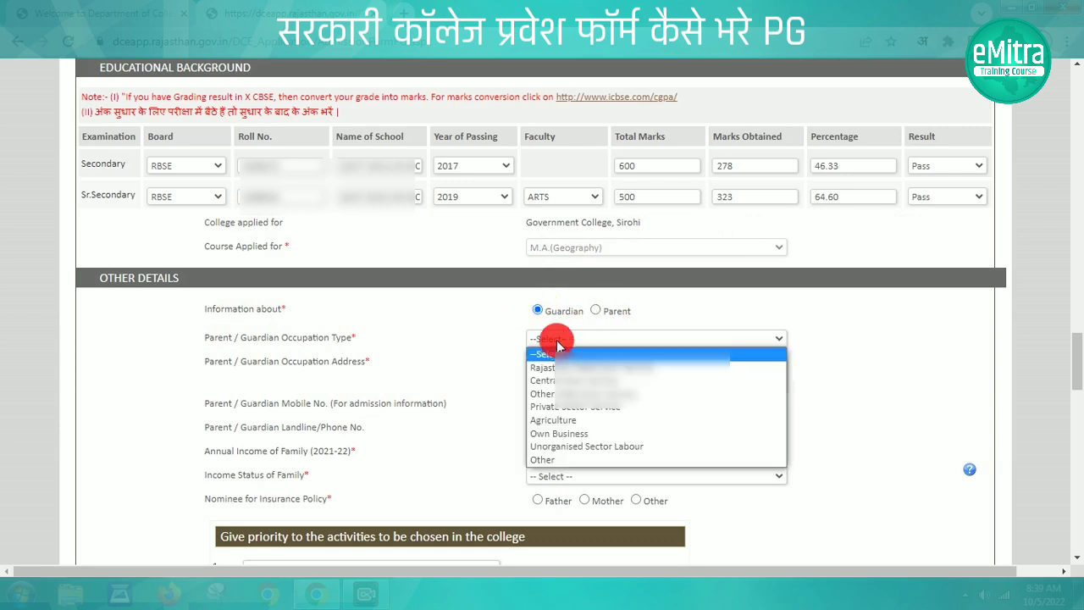
left_click(552, 458)
left_click(549, 386)
type("M")
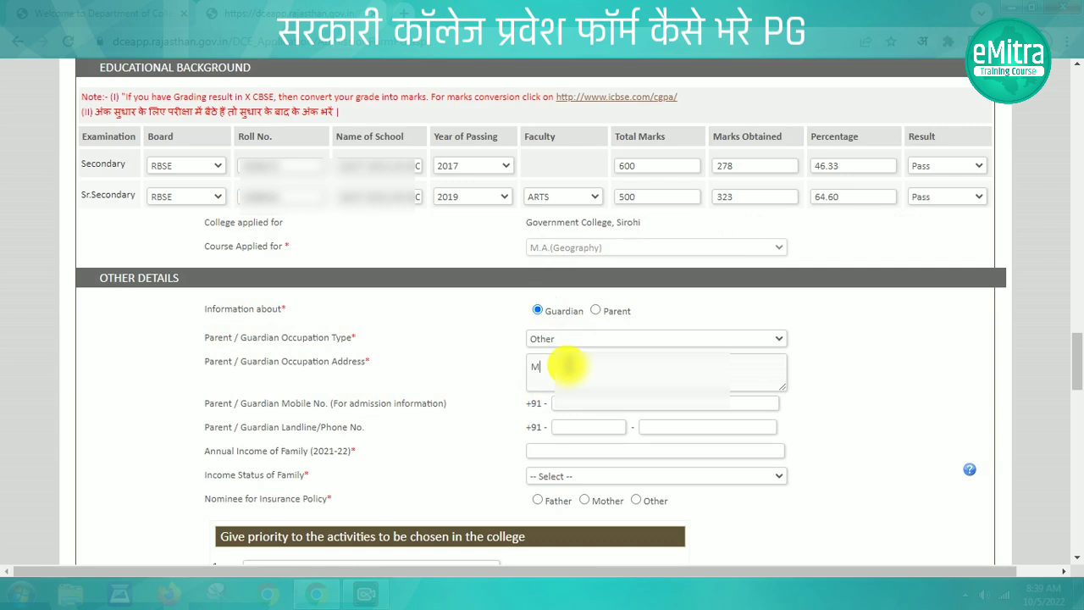
type("AHAR  SHEOGANJ")
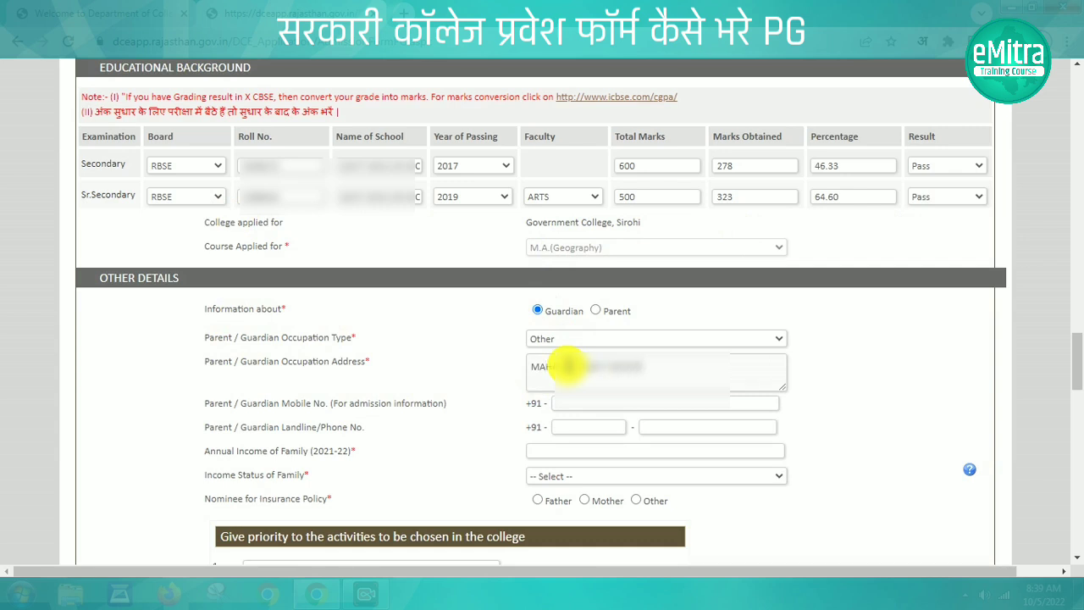
left_click(567, 401)
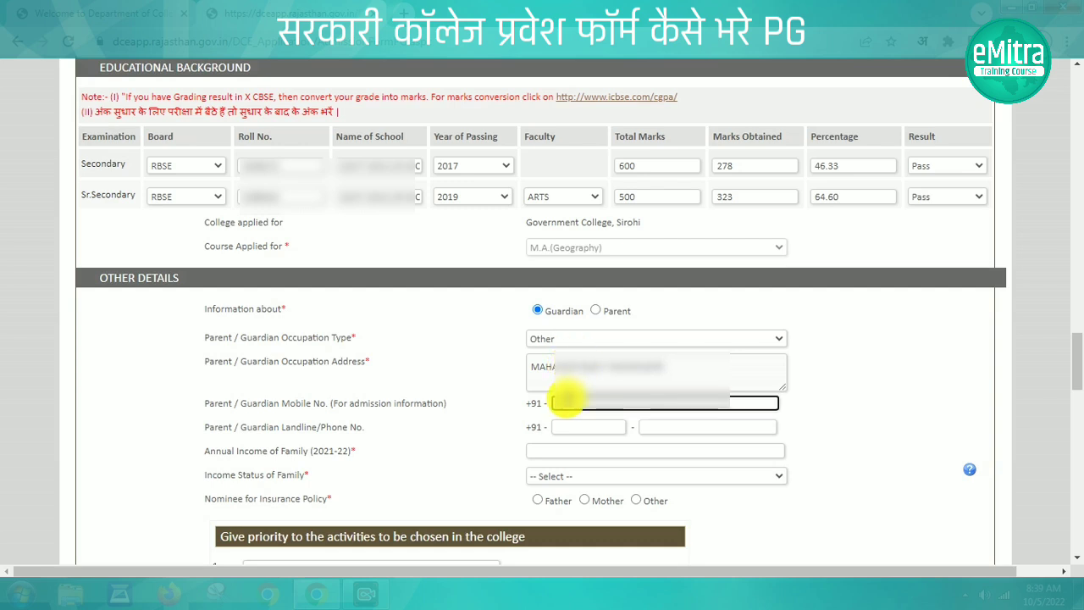
type("0000000000")
Enter annual family income 45000 as Non-Income Tax Payer and name the father as nominee
left_click(473, 441)
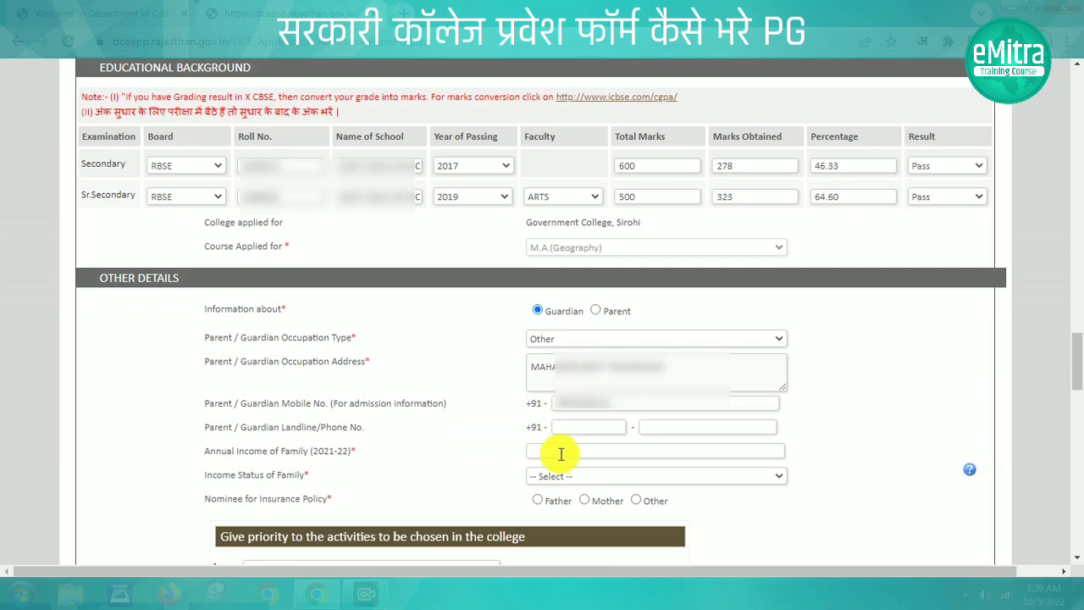
left_click(559, 458)
type("45000")
left_click(582, 474)
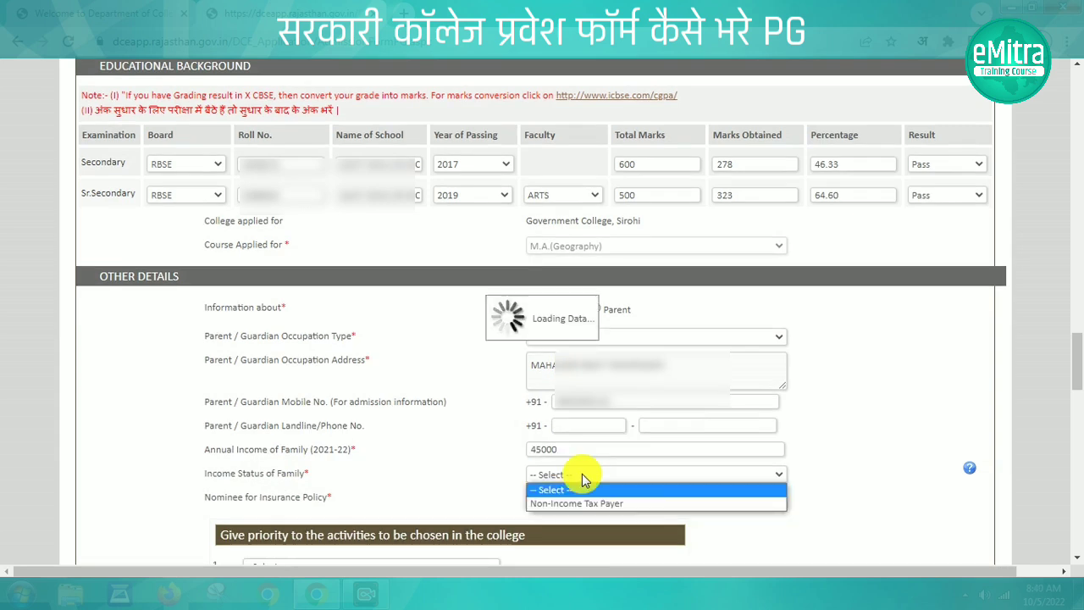
left_click(559, 476)
left_click(581, 503)
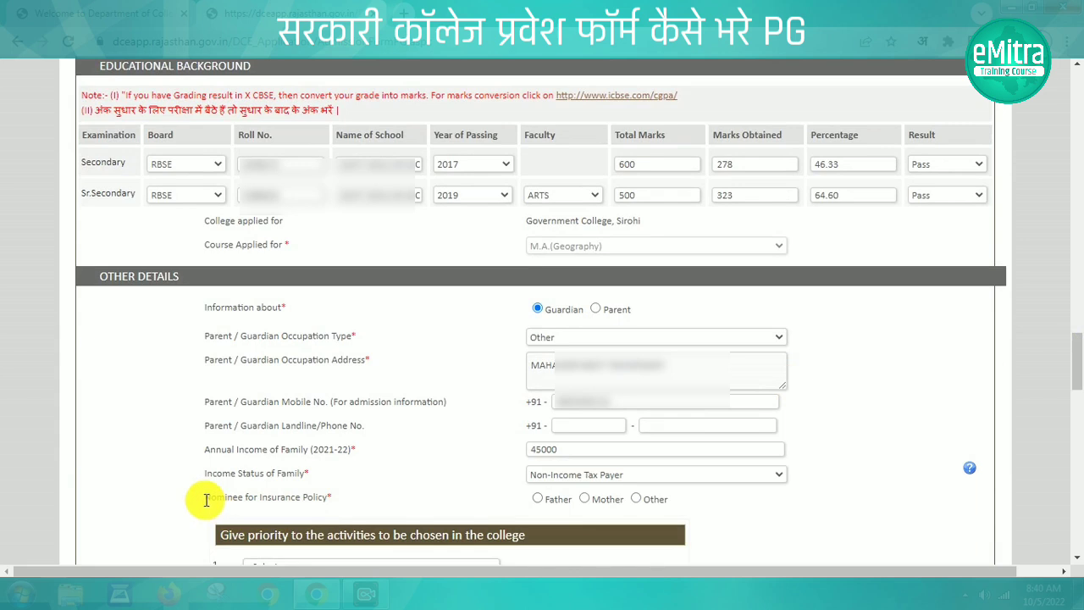
left_click_drag(206, 500, 339, 504)
left_click(398, 507)
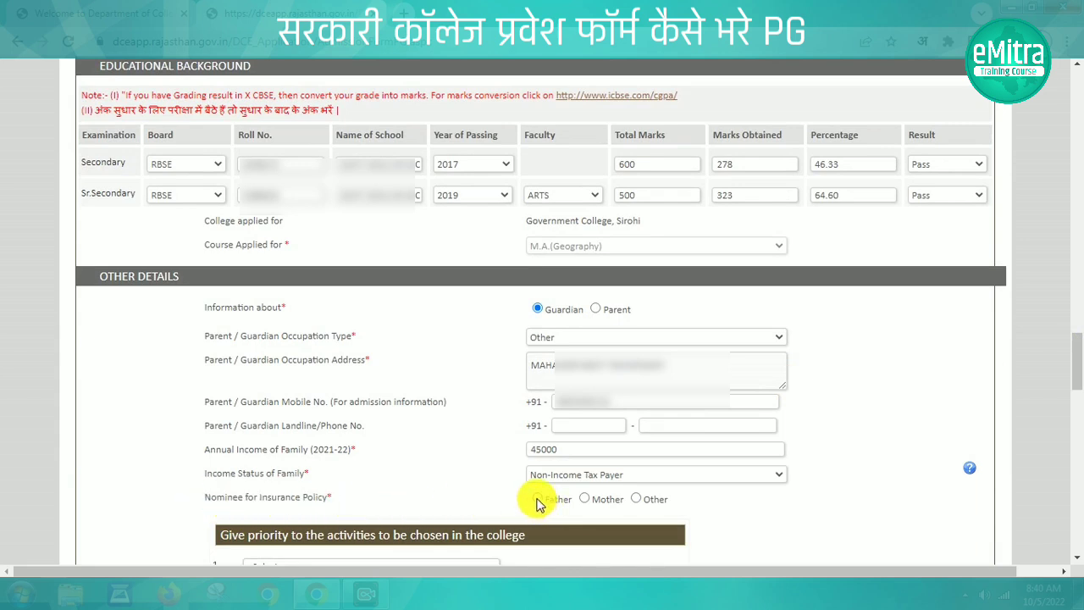
left_click(537, 500)
Pick Human Right Club and Woman Cell; answer Yes to transport and skill, No to MOOC and GyanDoot
scroll(537, 503, "down", 5)
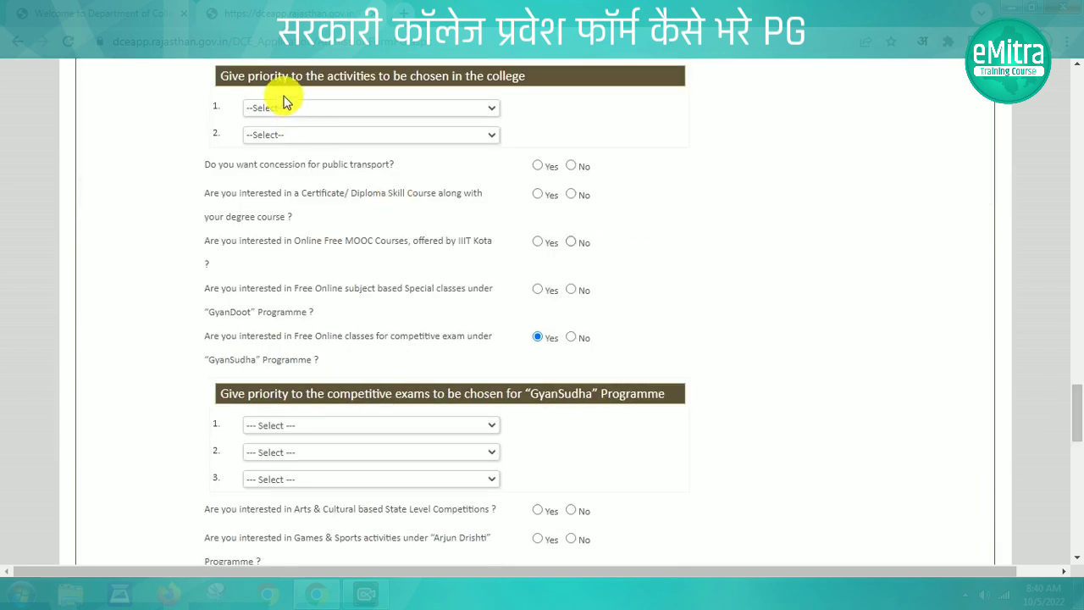
left_click(281, 107)
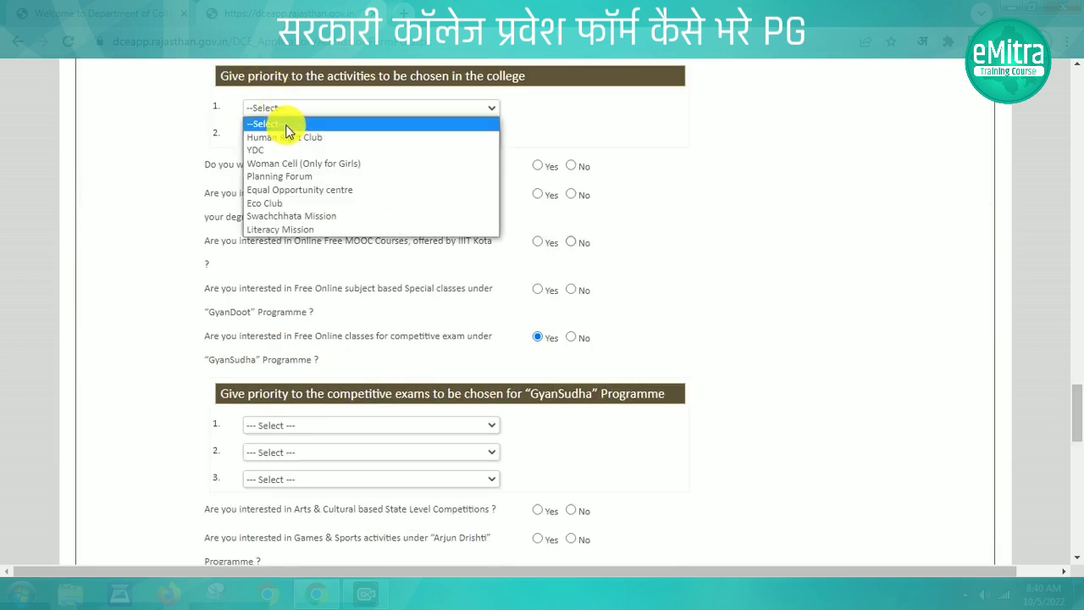
left_click(285, 137)
left_click(286, 135)
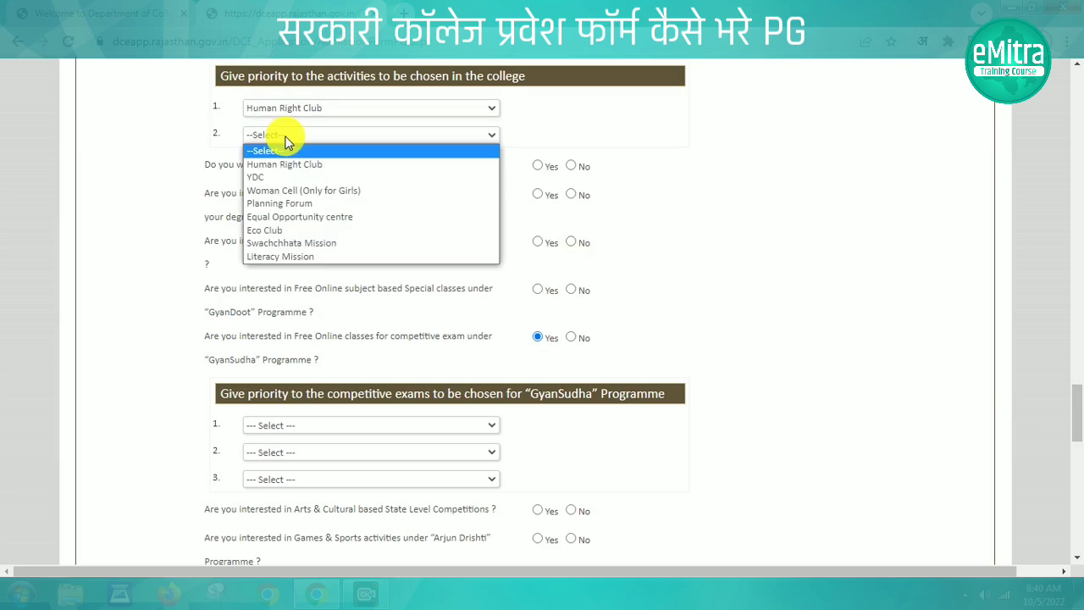
left_click(301, 186)
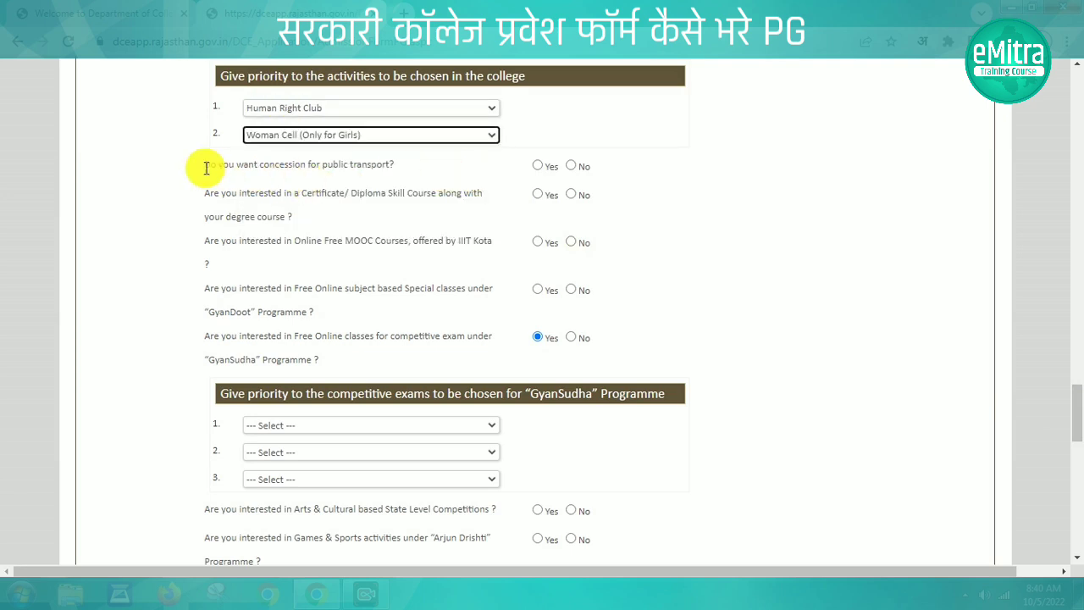
left_click_drag(206, 168, 372, 166)
left_click(537, 166)
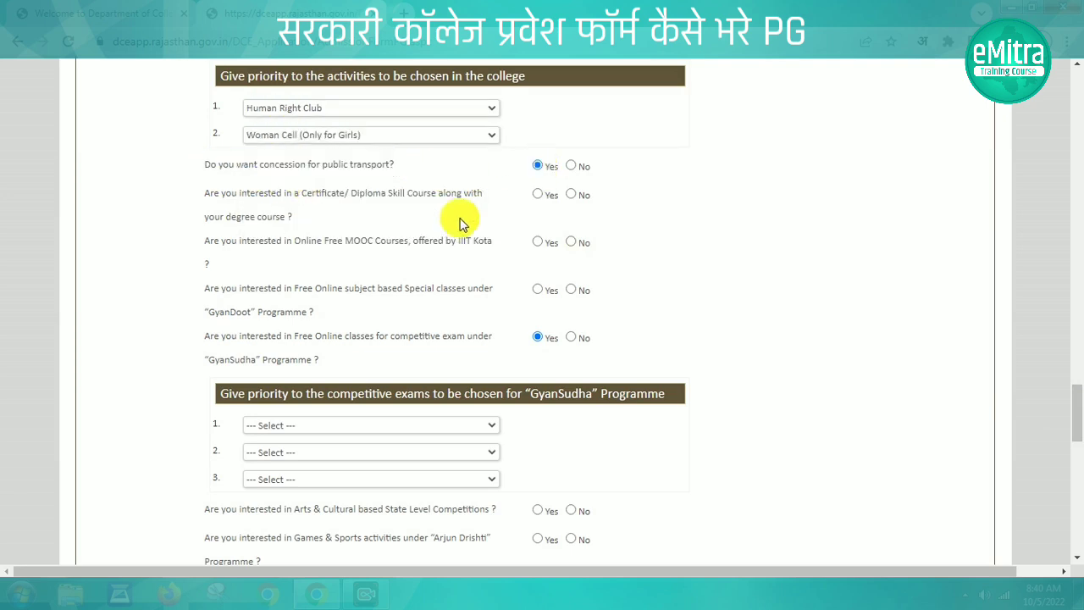
left_click_drag(207, 193, 295, 218)
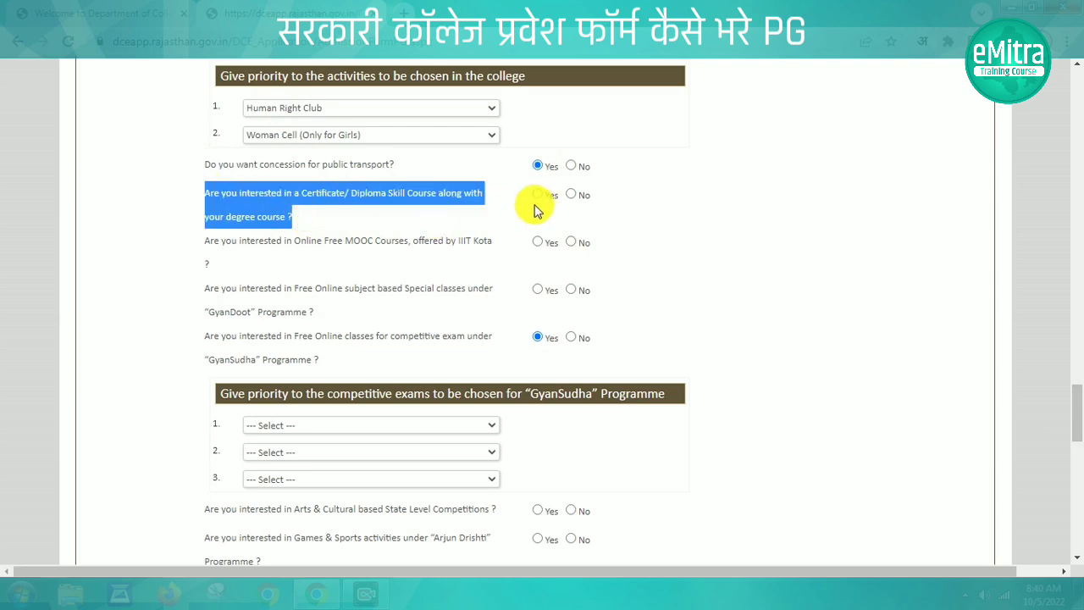
left_click(650, 222)
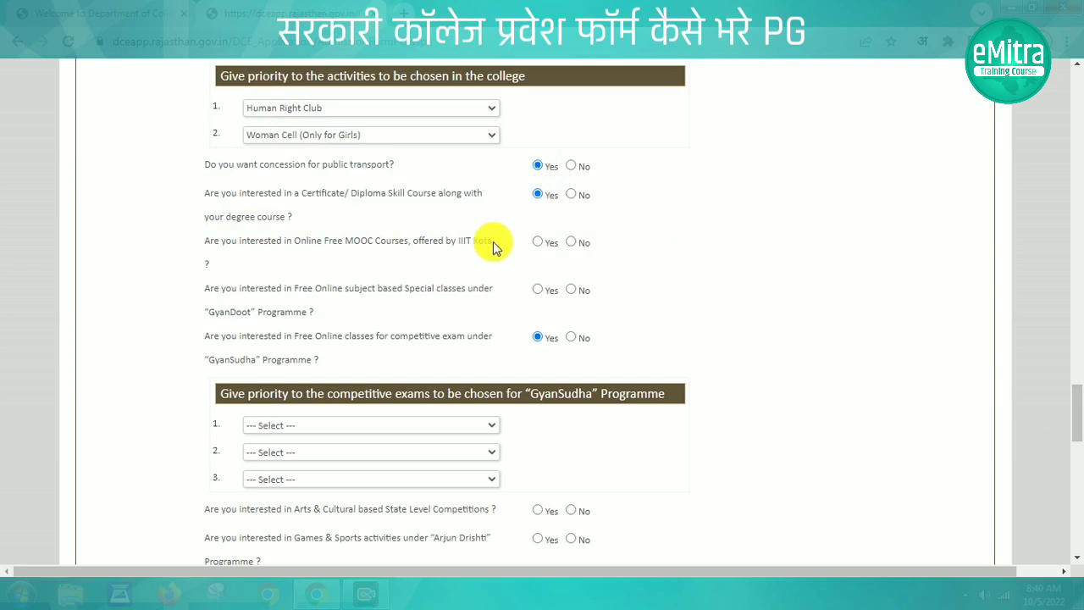
left_click(573, 243)
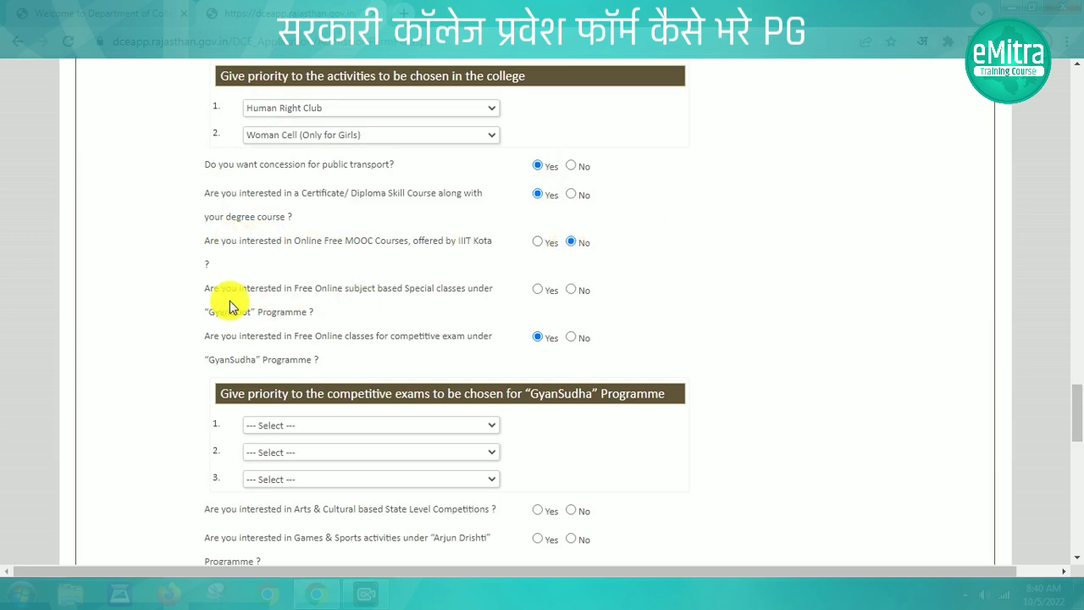
left_click(572, 290)
Rank GyanSudha exams SI/LDC, SSC/Bank PO, IAS/RAS/College Lecturer; answer No to arts and Arjun Drishti
left_click(375, 427)
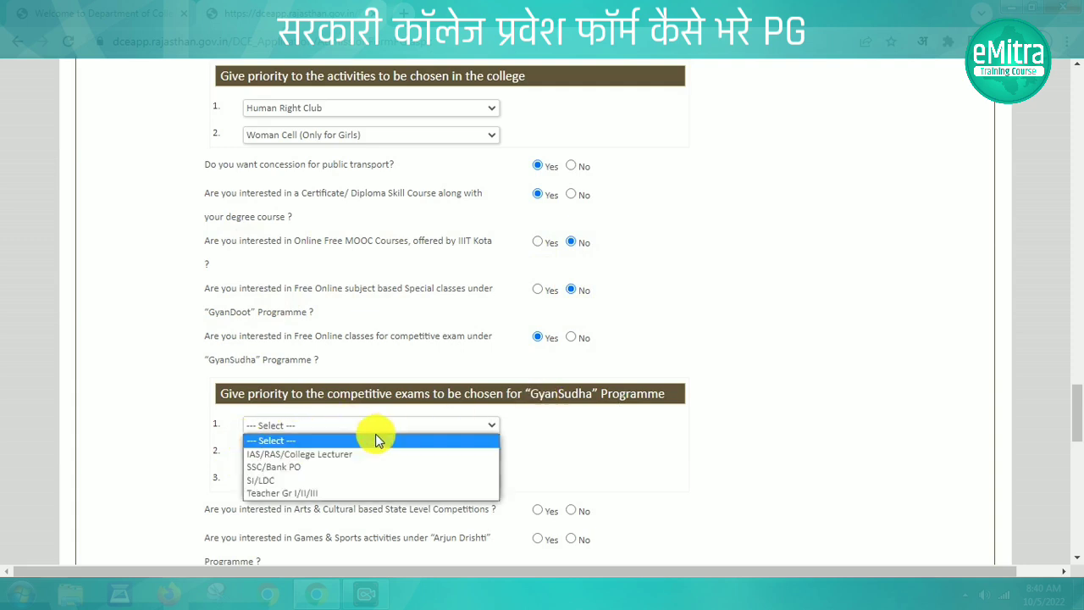
left_click(296, 482)
left_click(293, 458)
left_click(290, 492)
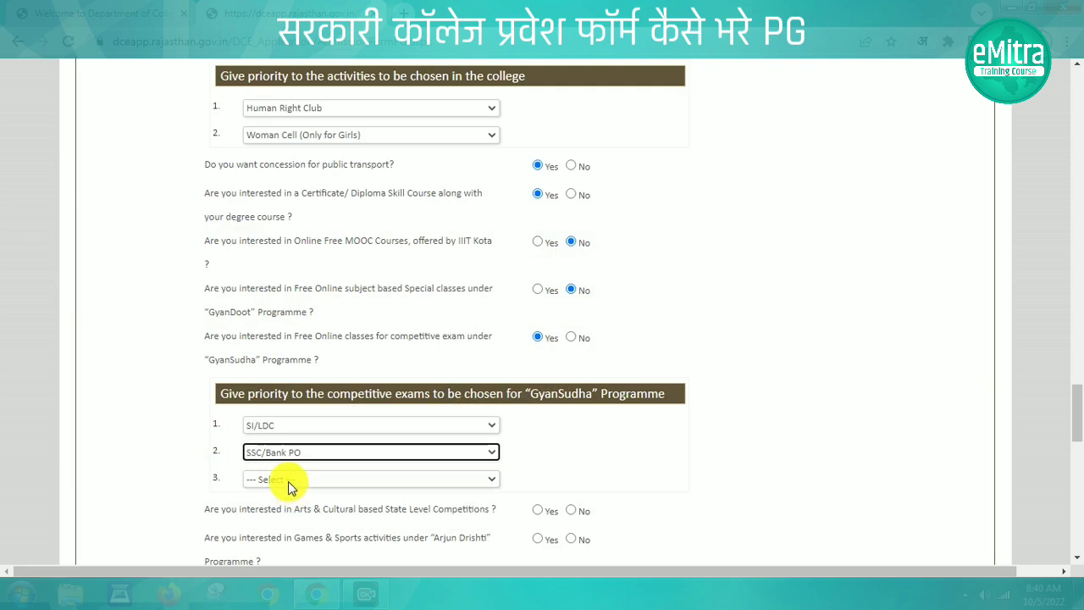
left_click(288, 482)
left_click(294, 506)
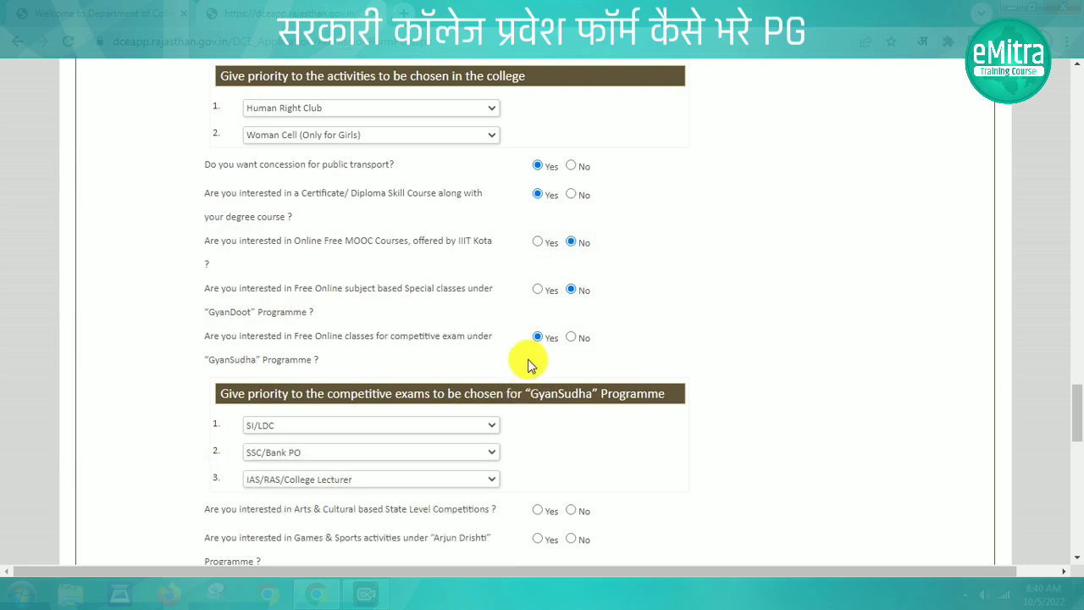
left_click(571, 511)
left_click(572, 539)
Attach PHOTO.jpg as the applicant photo and SING.jpg as the signature
left_click_drag(1069, 433, 1069, 488)
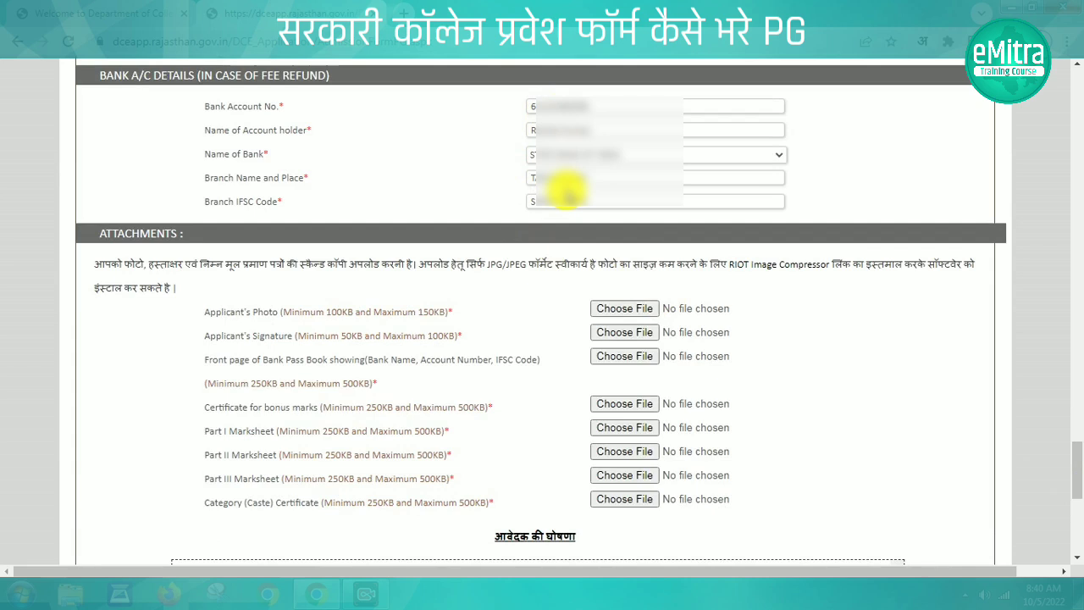
scroll(561, 187, "down", 2)
left_click_drag(203, 155, 449, 165)
left_click(497, 164)
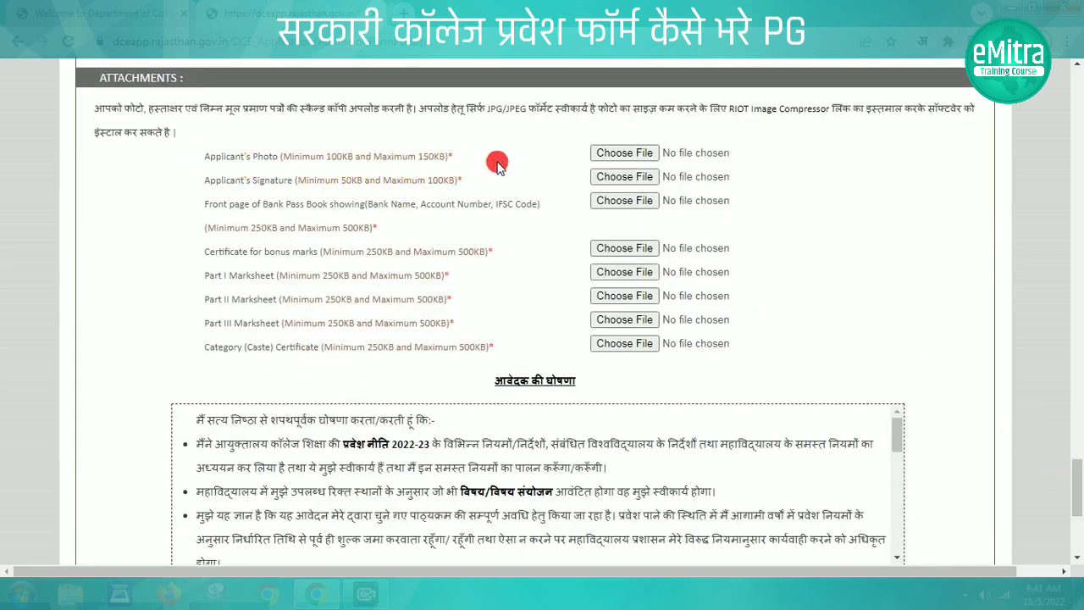
left_click(623, 154)
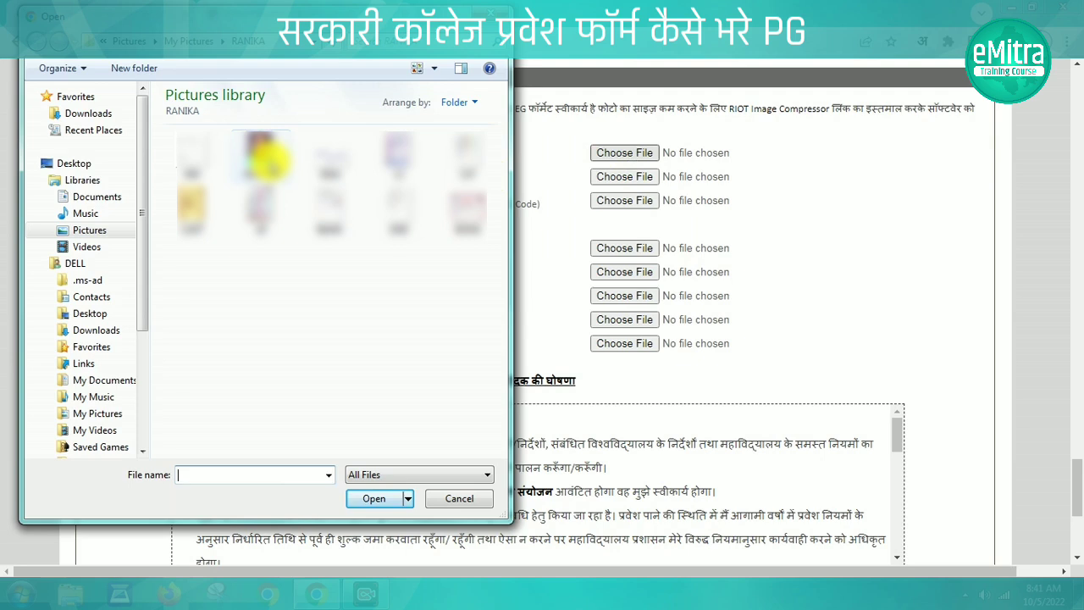
left_click(265, 157)
left_click(379, 502)
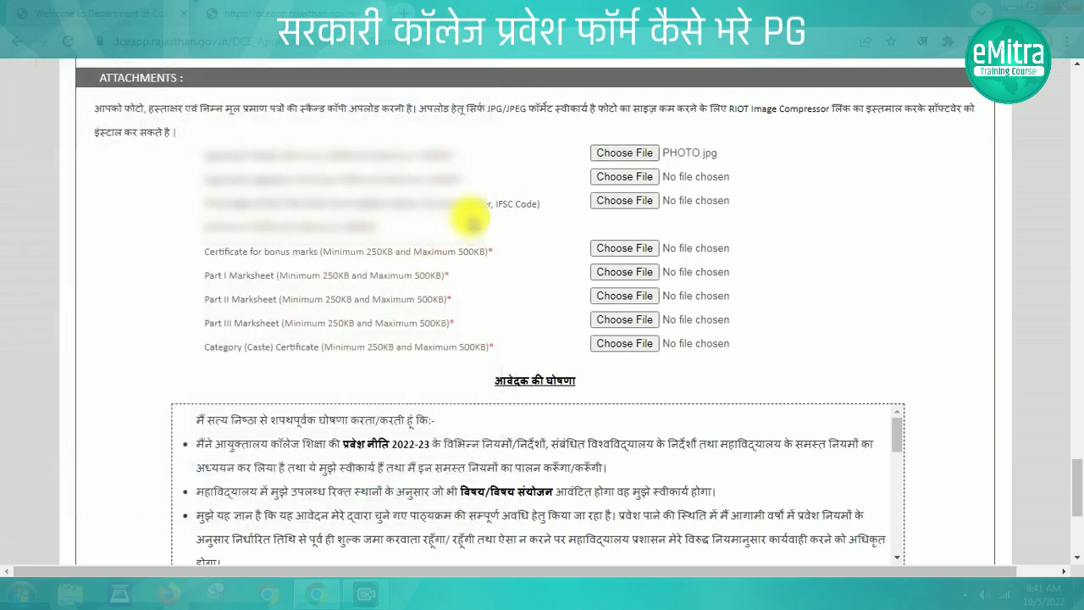
left_click_drag(204, 182, 468, 182)
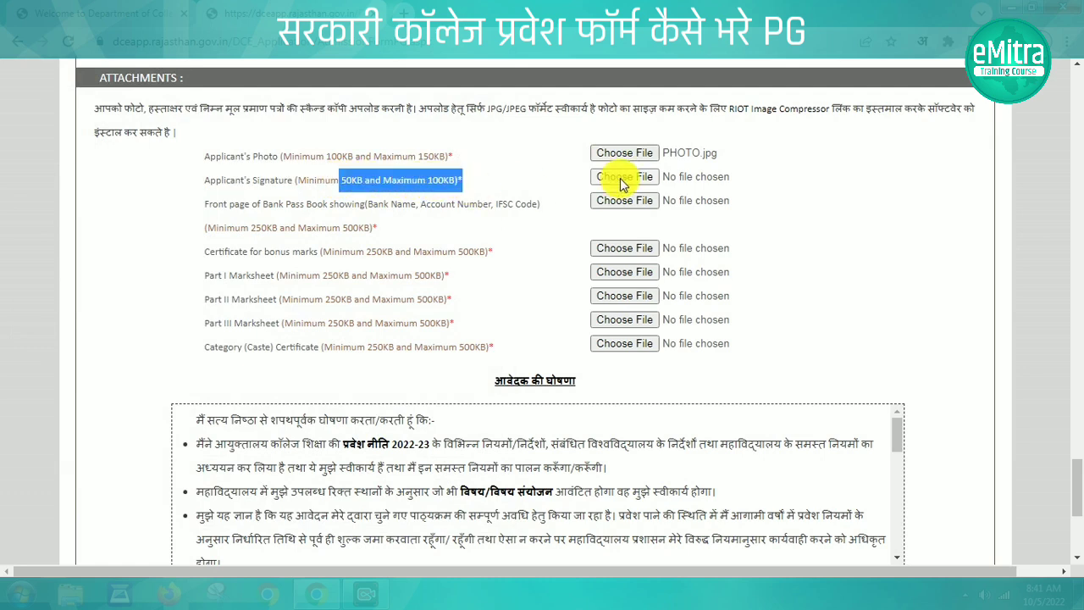
left_click(620, 178)
double_click(328, 161)
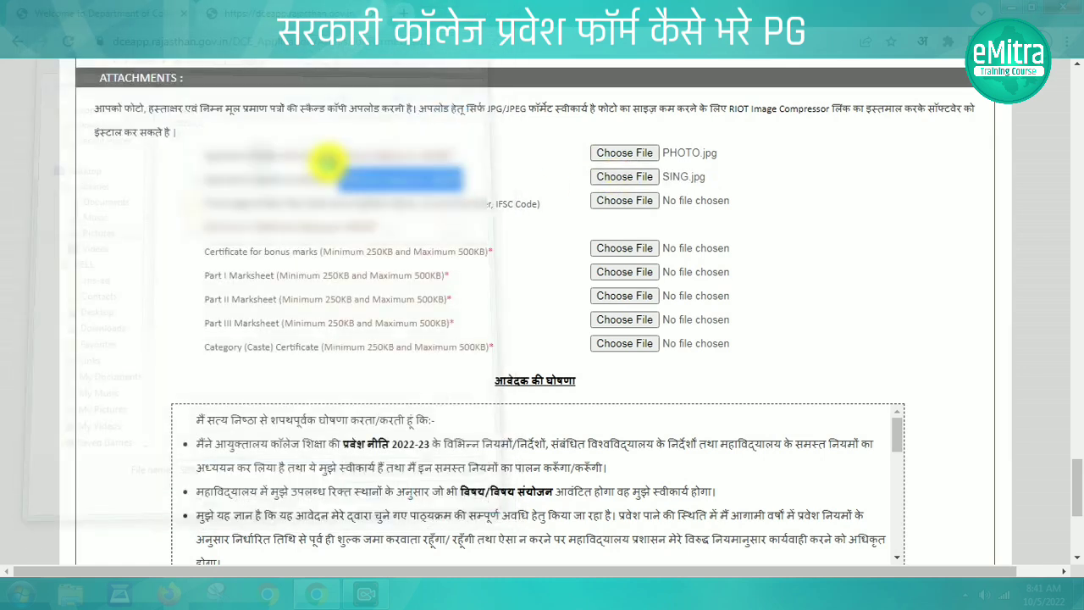
left_click(176, 246)
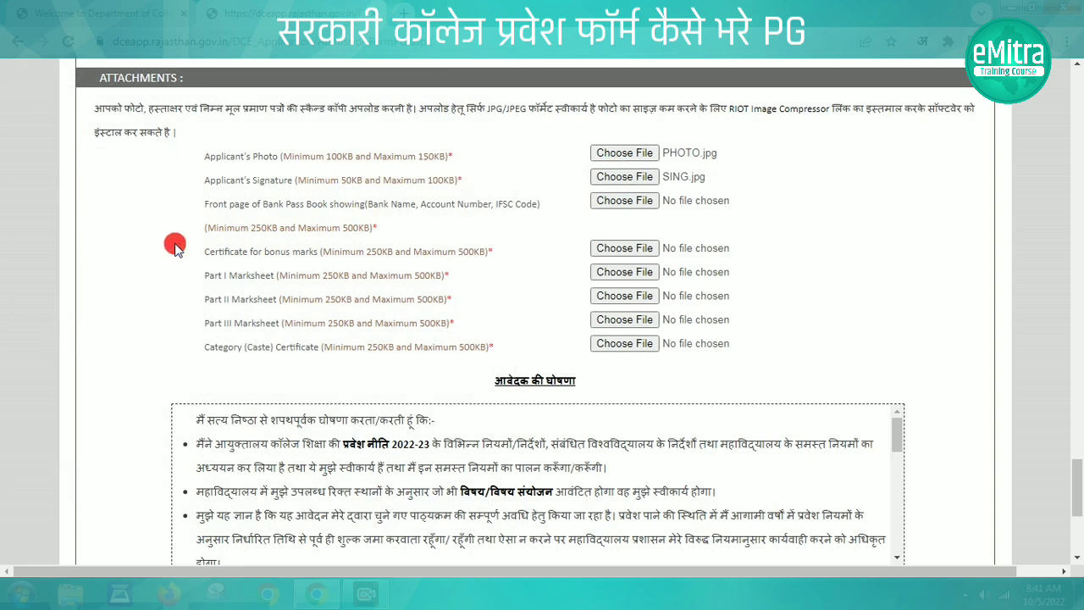
Attach BANK.jpg as the passbook front page and BONS.jpg as the bonus marks certificate
left_click(616, 212)
left_click(335, 212)
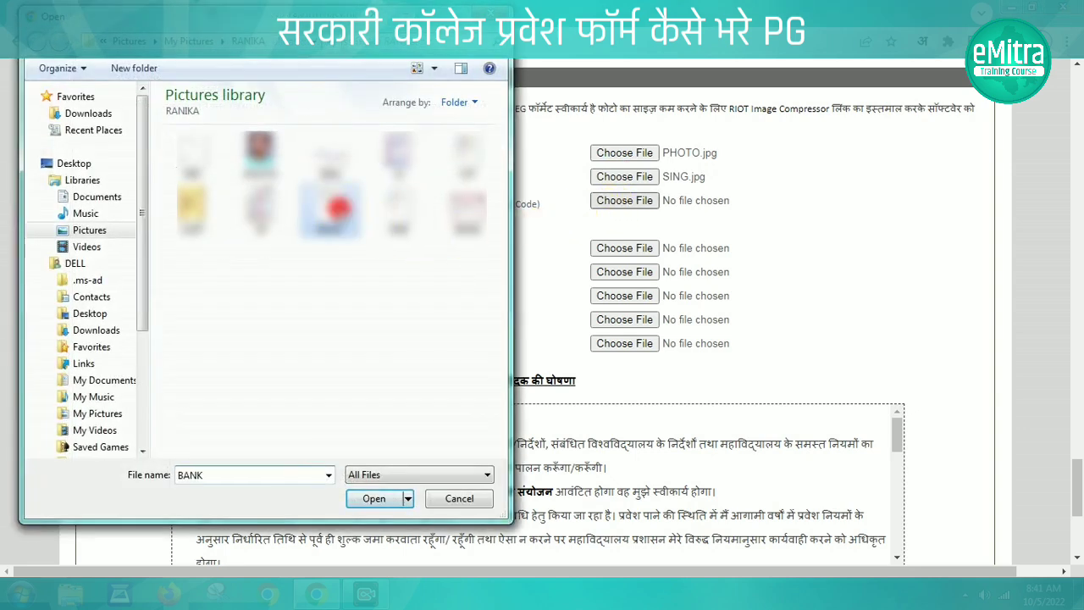
double_click(330, 222)
left_click_drag(206, 252, 340, 251)
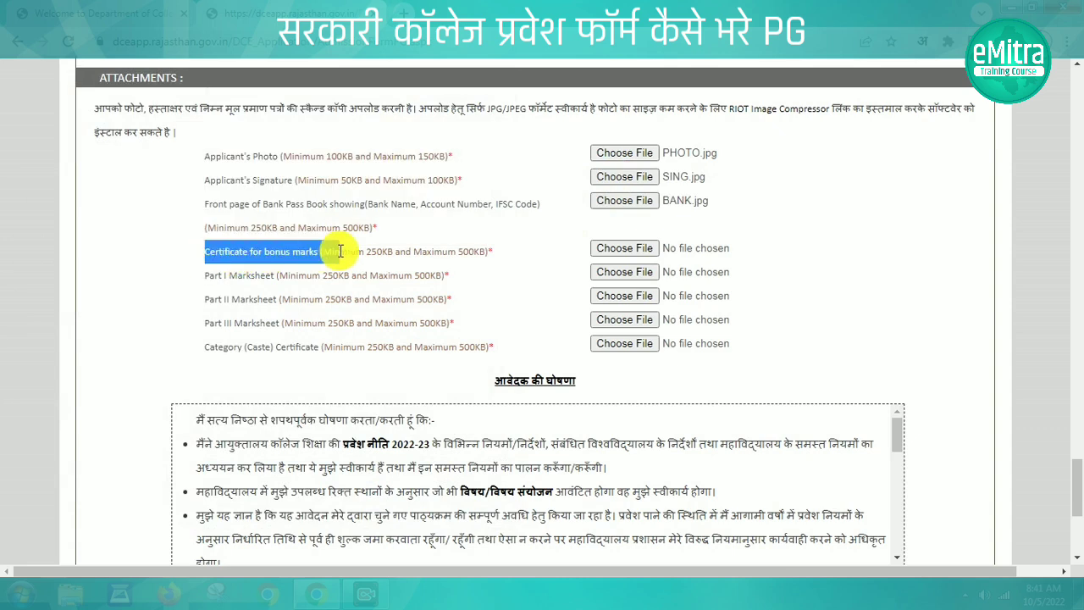
left_click(623, 249)
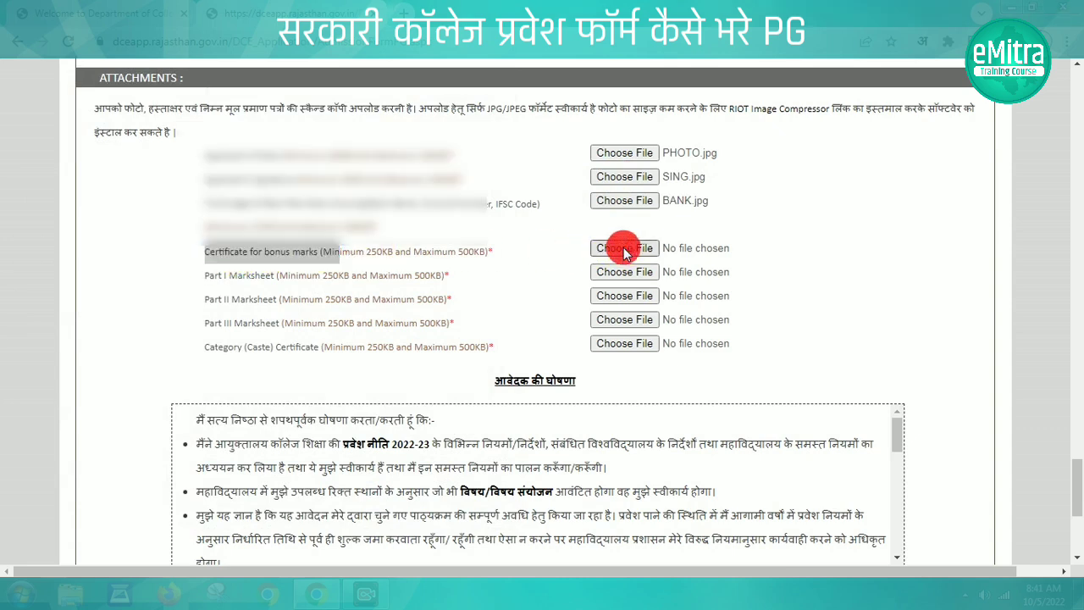
double_click(465, 212)
left_click(223, 273)
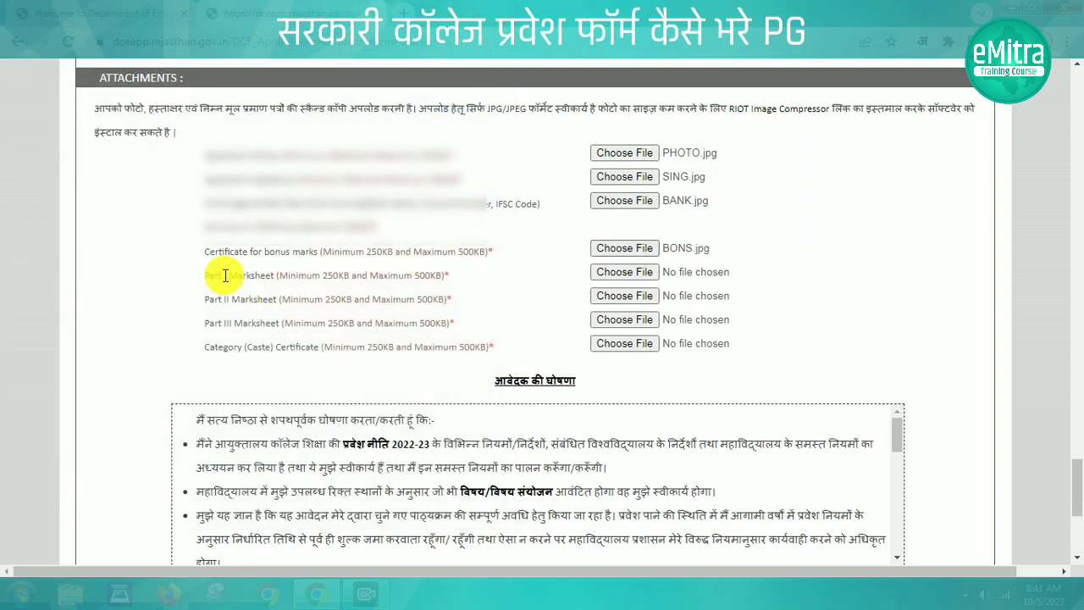
Attach 1ST.jpg, 2ND.jpg and 3RD.jpg as Part I–III marksheets and CAST.jpg as caste certificate
left_click_drag(206, 278, 277, 275)
left_click(624, 273)
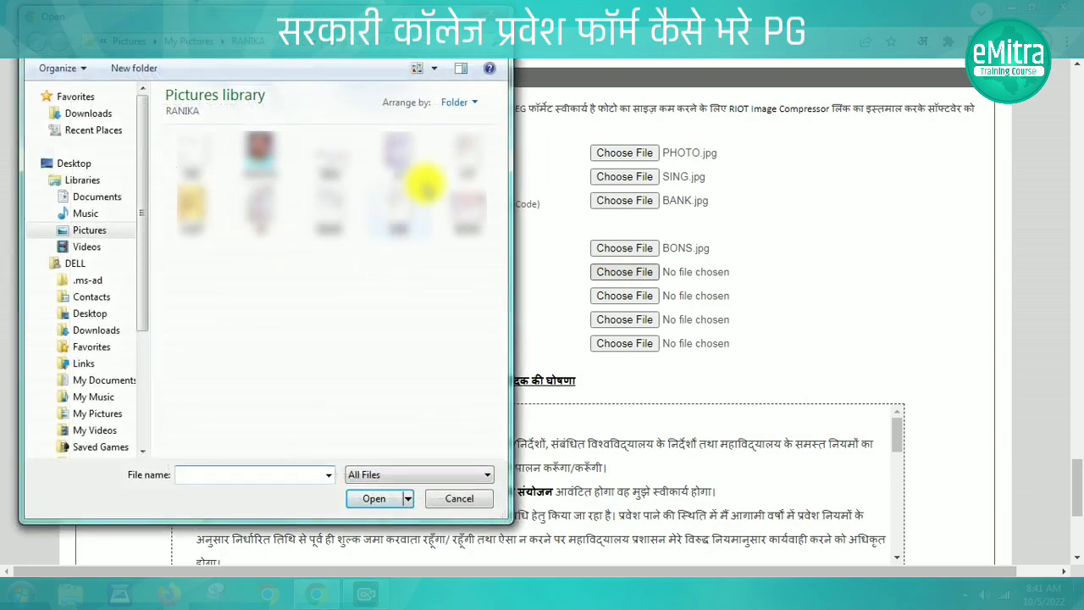
double_click(462, 153)
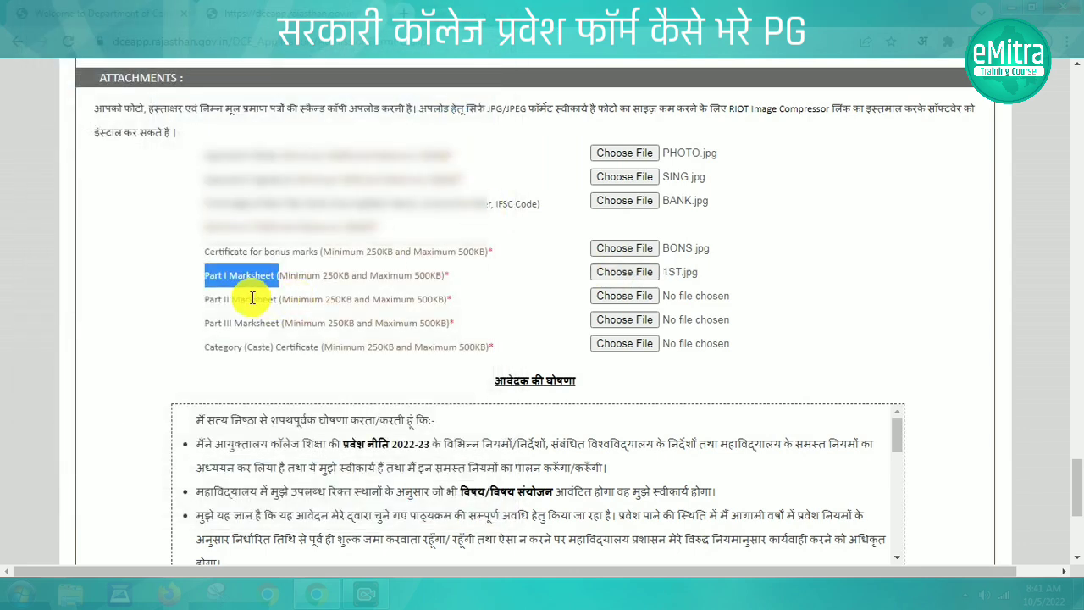
left_click_drag(204, 299, 278, 298)
left_click(626, 298)
double_click(398, 206)
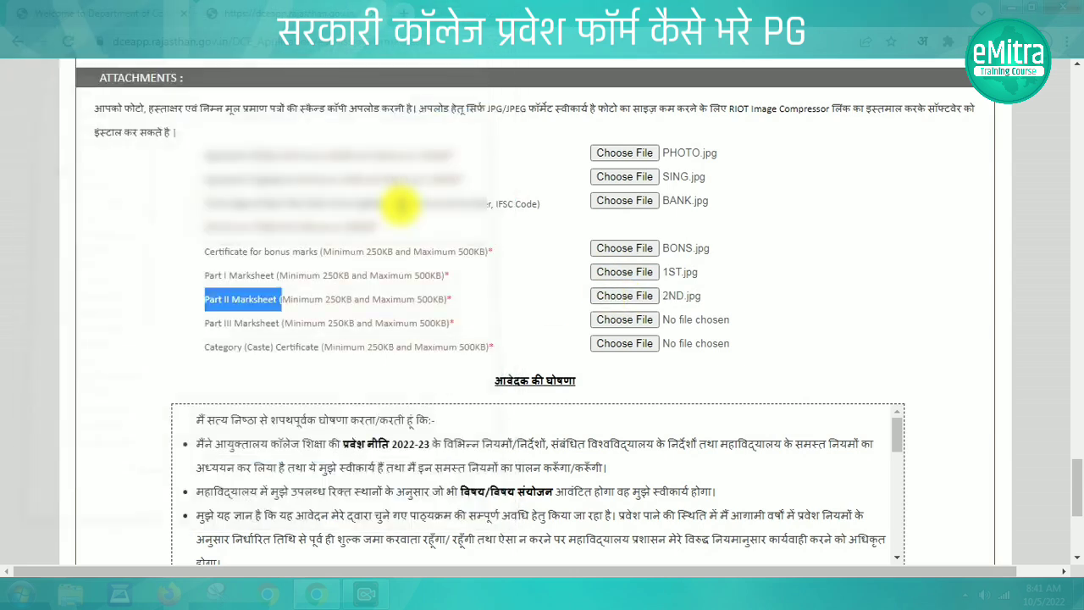
left_click_drag(206, 322, 293, 322)
left_click(617, 322)
double_click(195, 153)
left_click(622, 344)
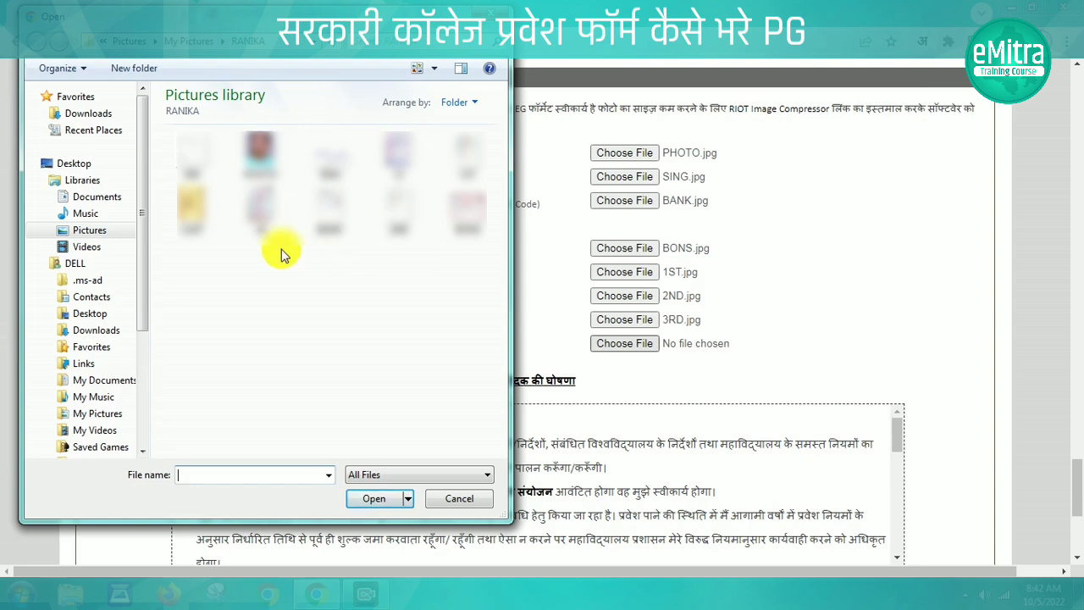
double_click(193, 201)
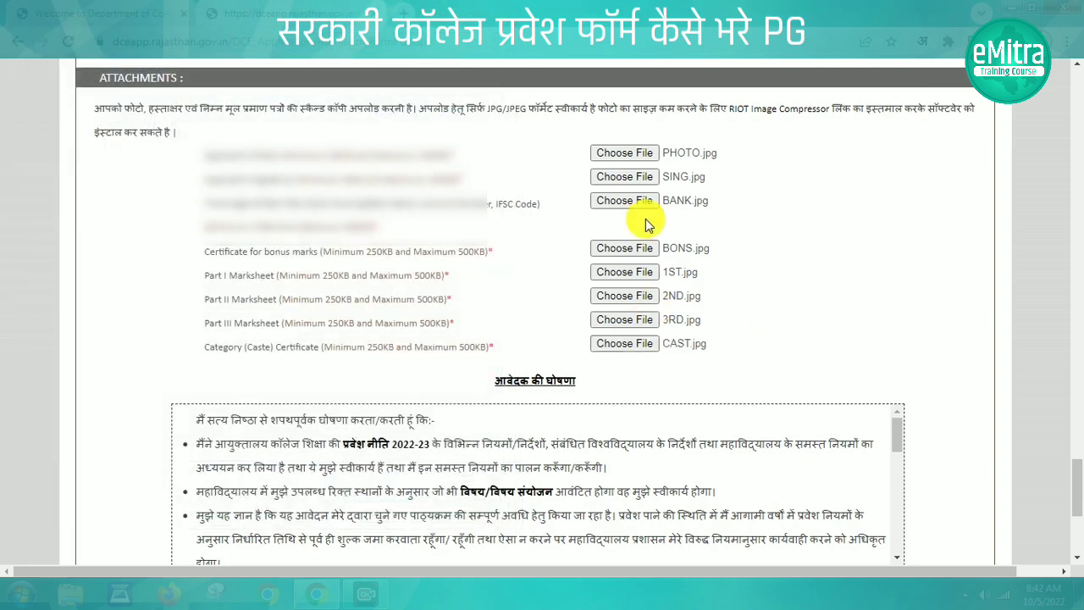
Accept the declaration and submit the admission application
left_click_drag(1075, 487, 1077, 508)
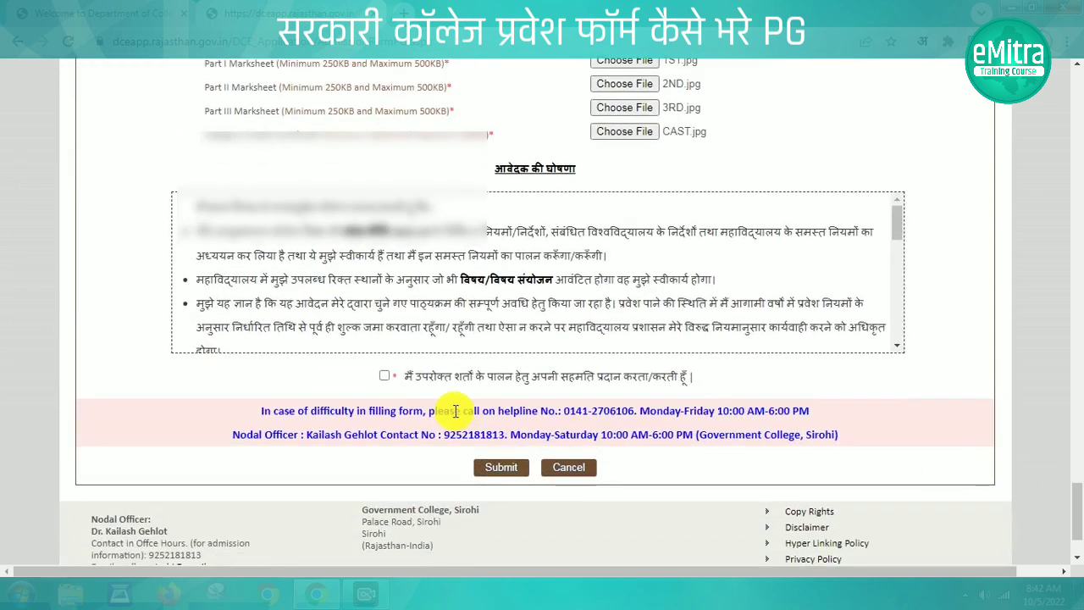
left_click(384, 376)
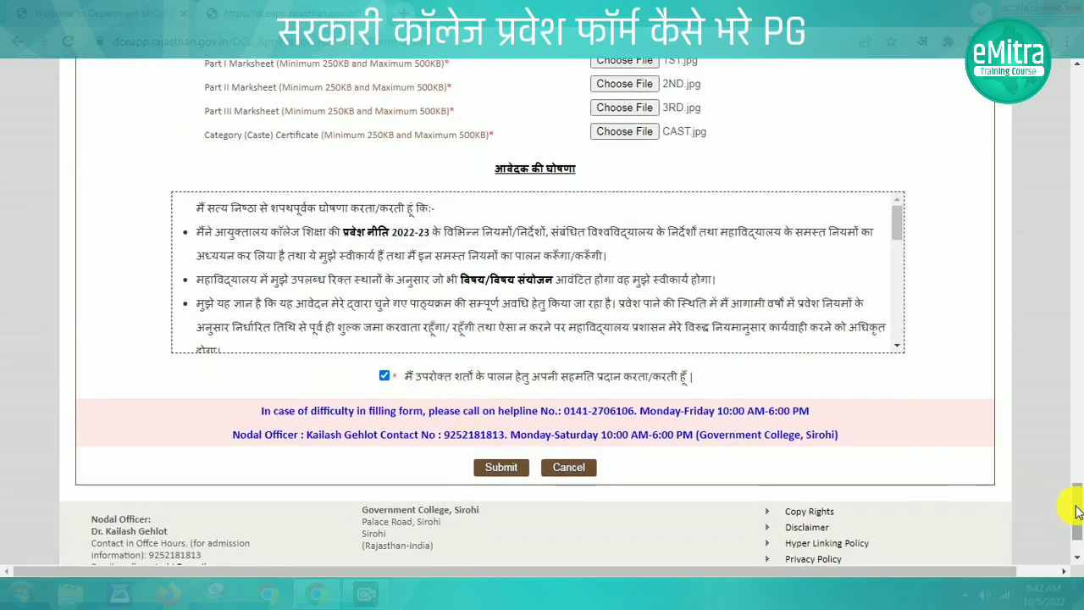
scroll(500, 379, "down", 2)
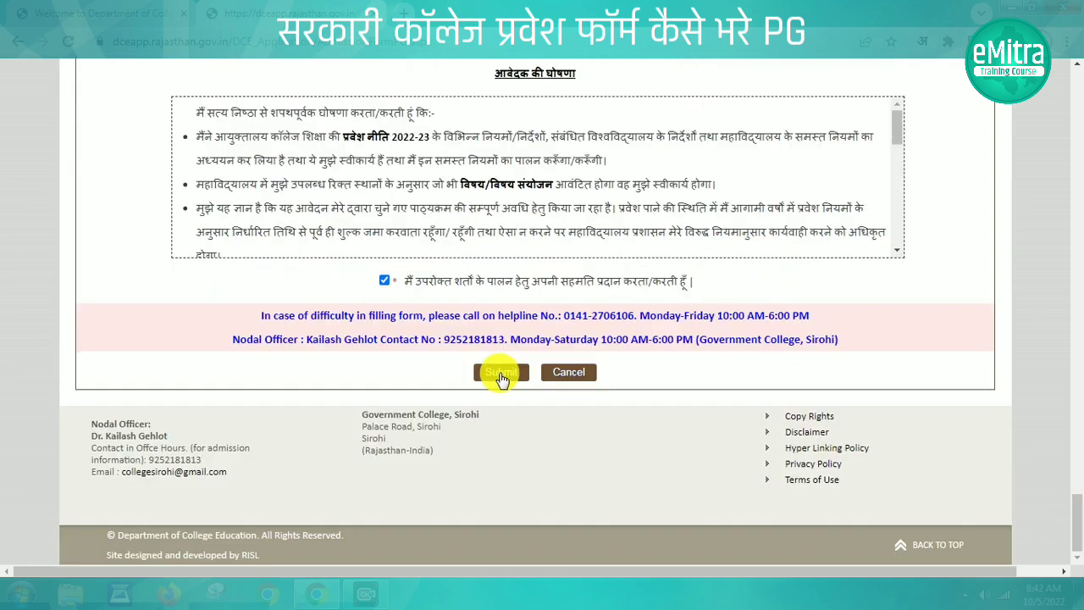
left_click(501, 373)
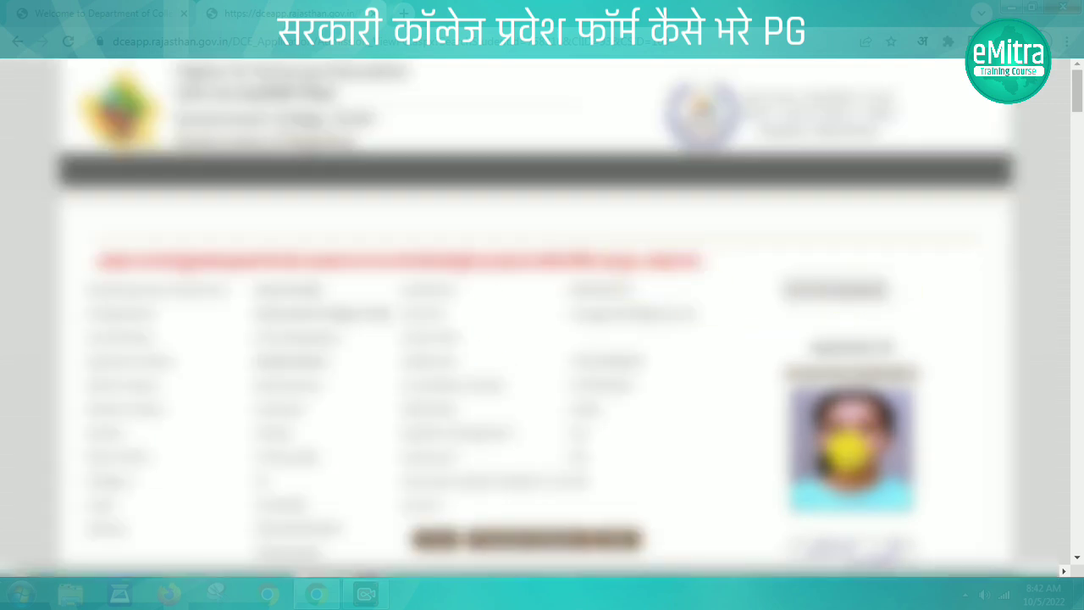
Scroll through the Government College, Sirohi application preview to review the entered details
left_click_drag(1077, 95, 1077, 178)
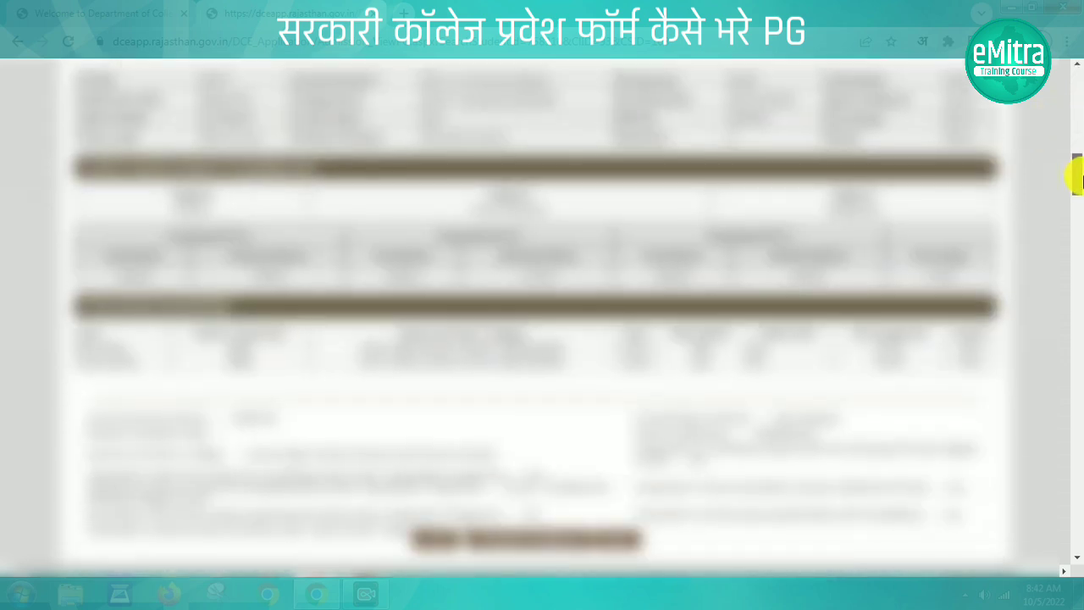